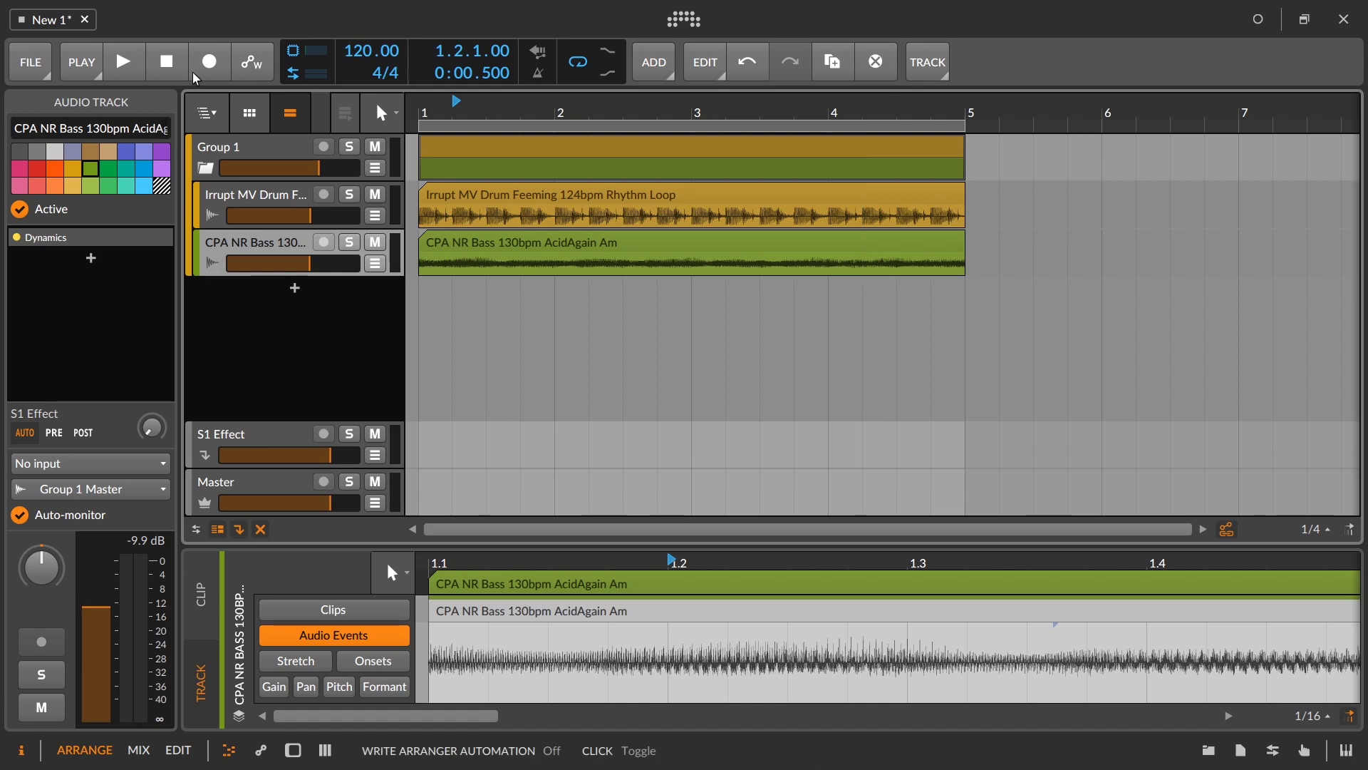
Step: Stop the transport so the playhead returns to 1.1.1.00
click(179, 68)
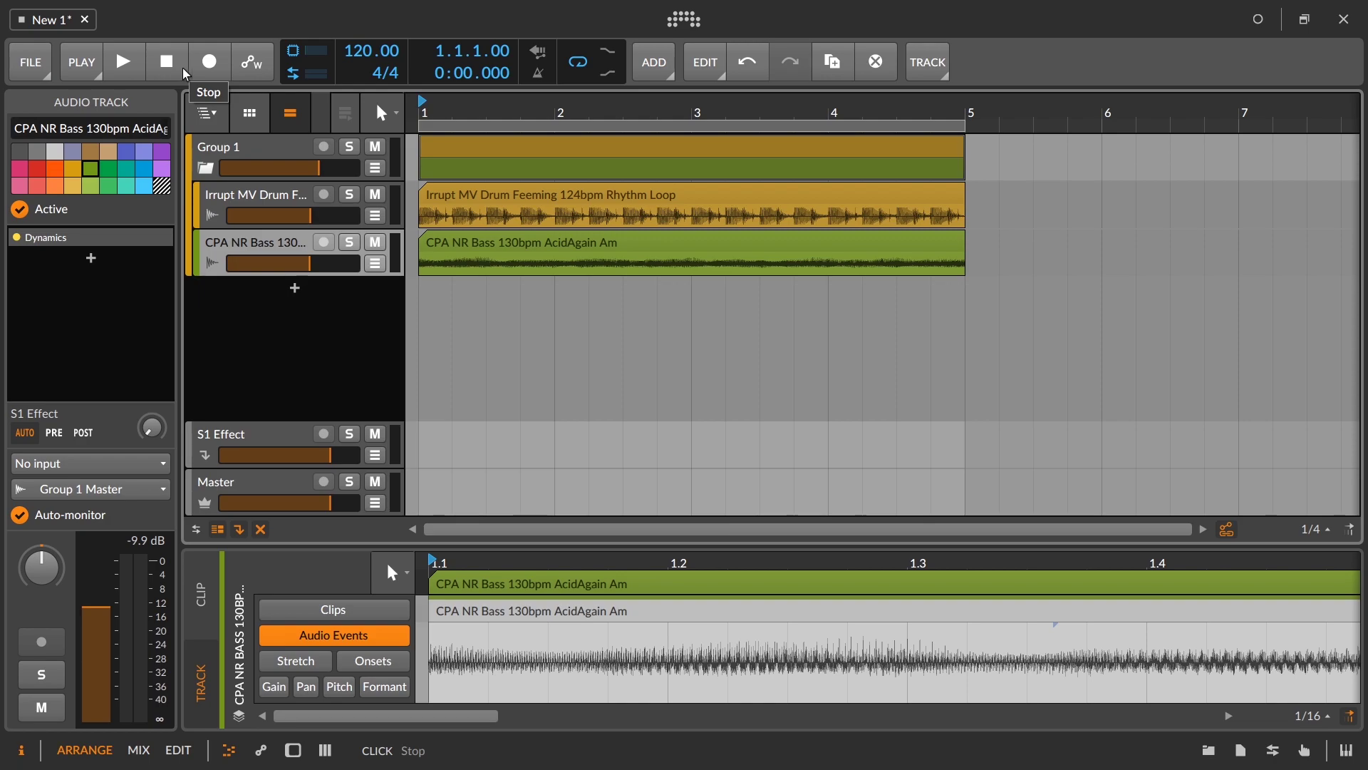
click(627, 191)
key(space)
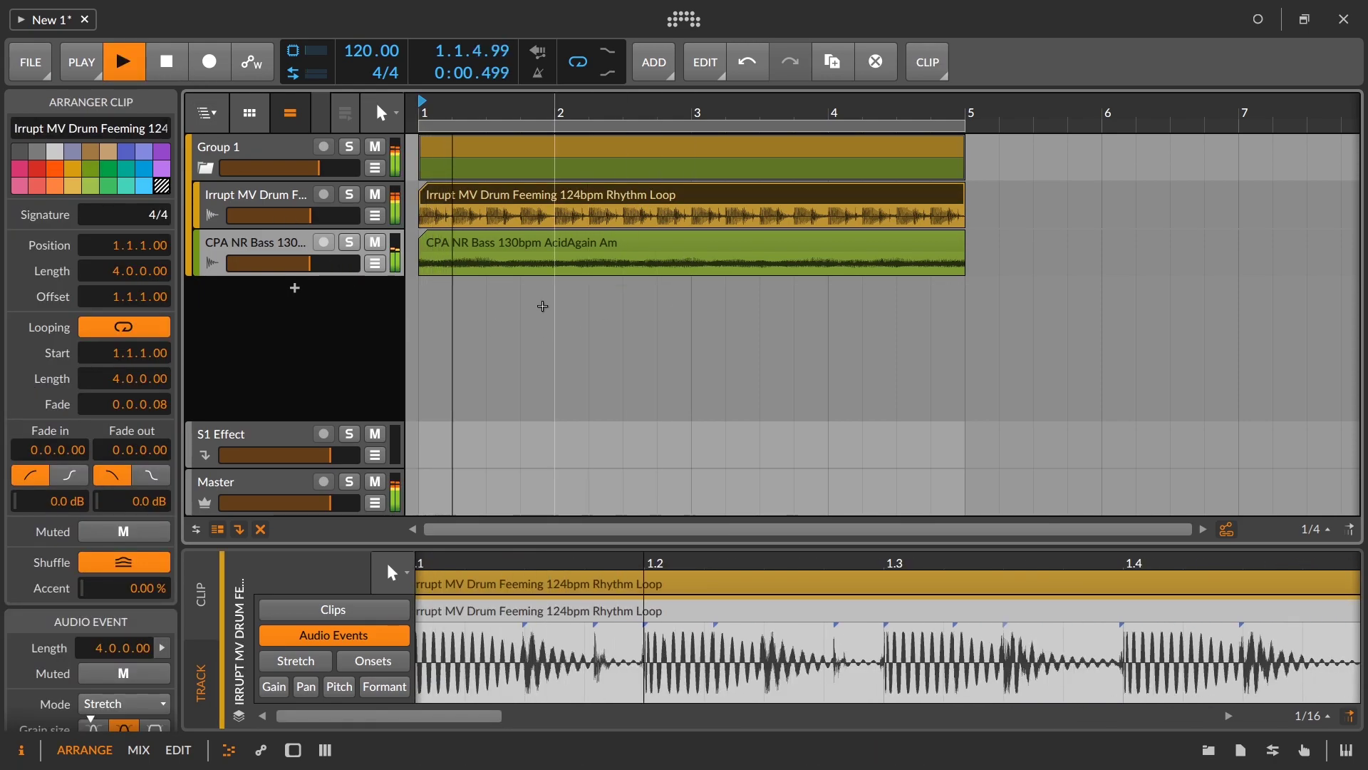
scroll(499, 114, down, 6)
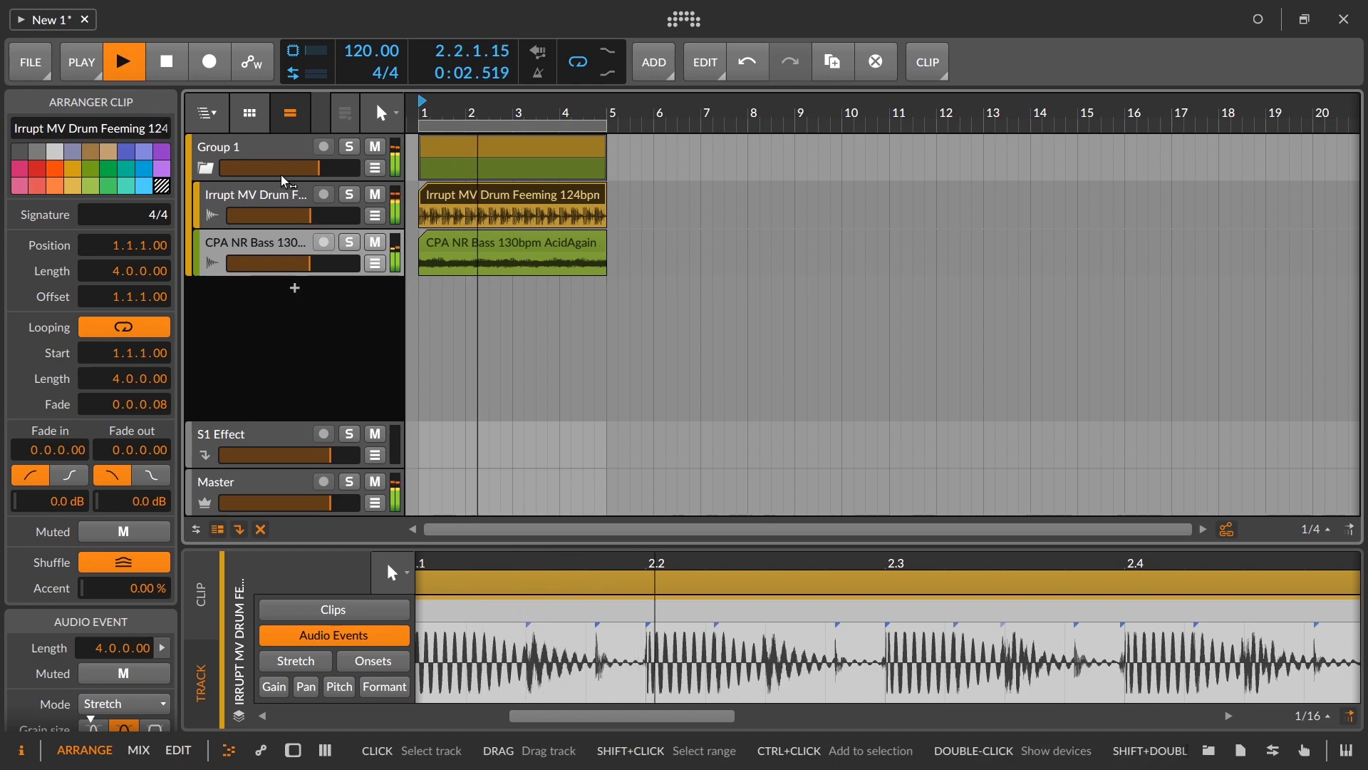
click(274, 205)
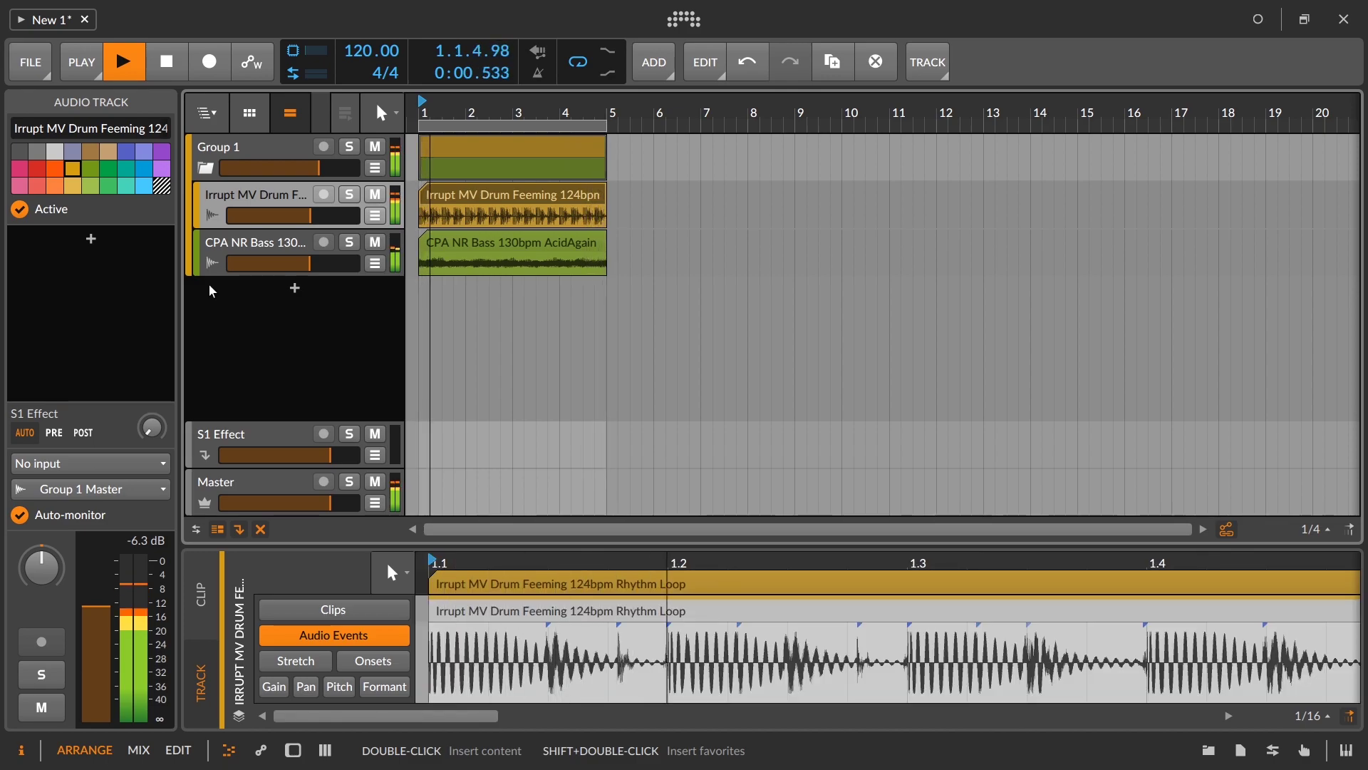
key(space)
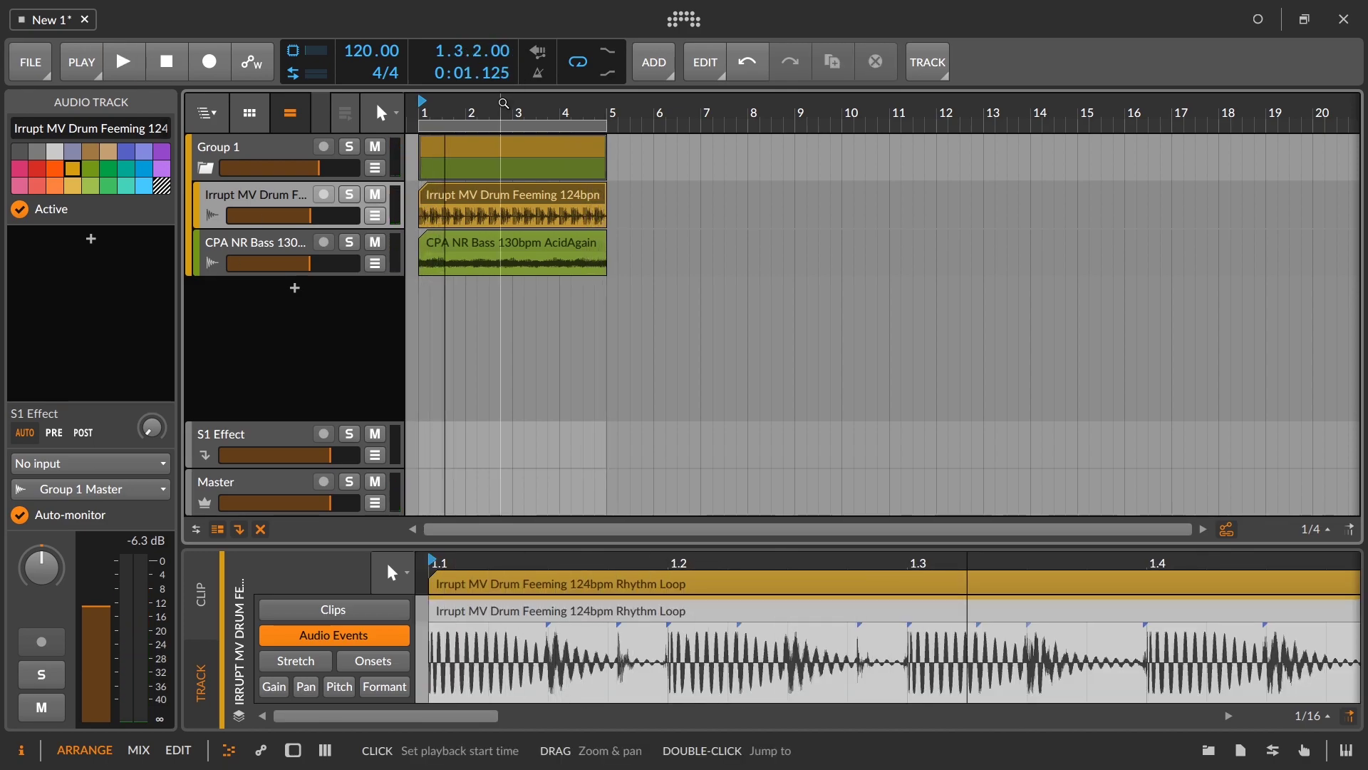
drag(504, 104, 605, 201)
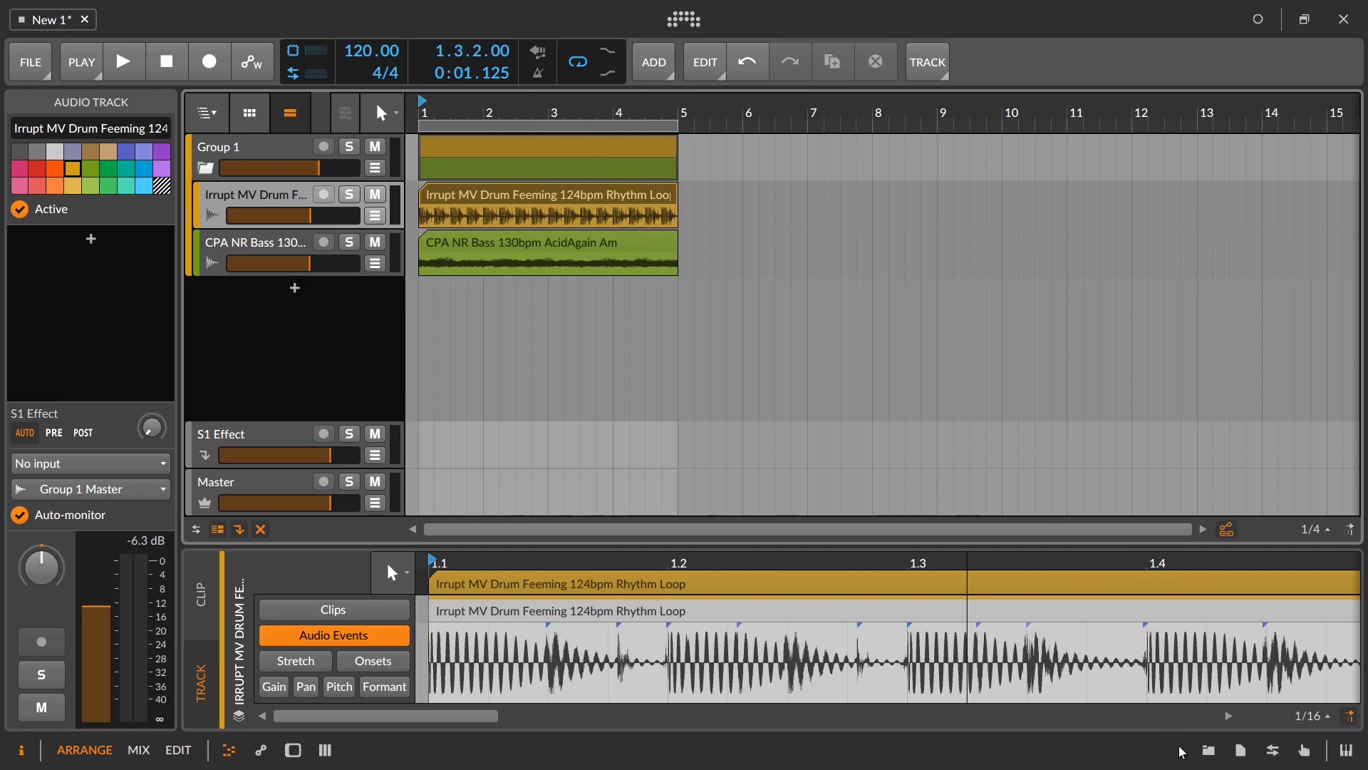
Step: In the sample browser, preview the PL 128bpm E BreakDown FX.wav sample, then stop the preview
click(1209, 753)
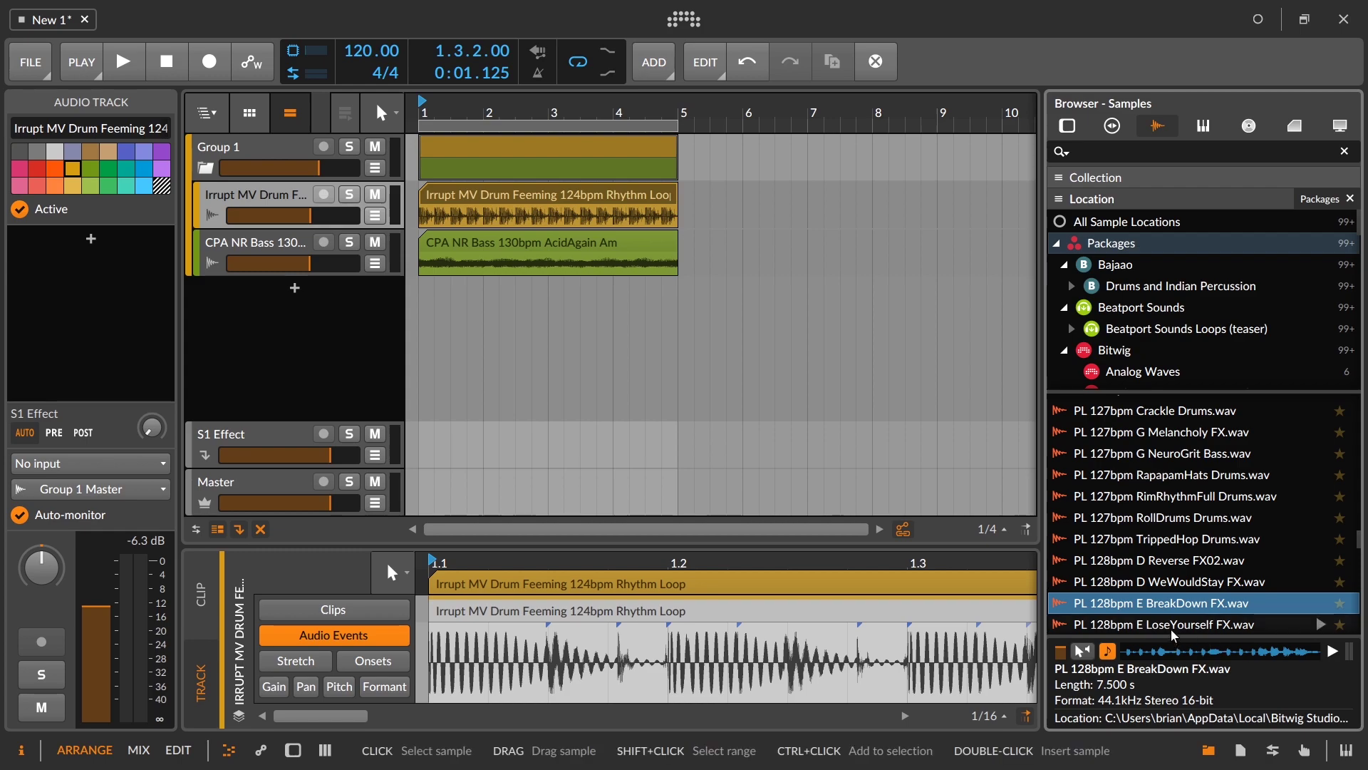
click(1326, 604)
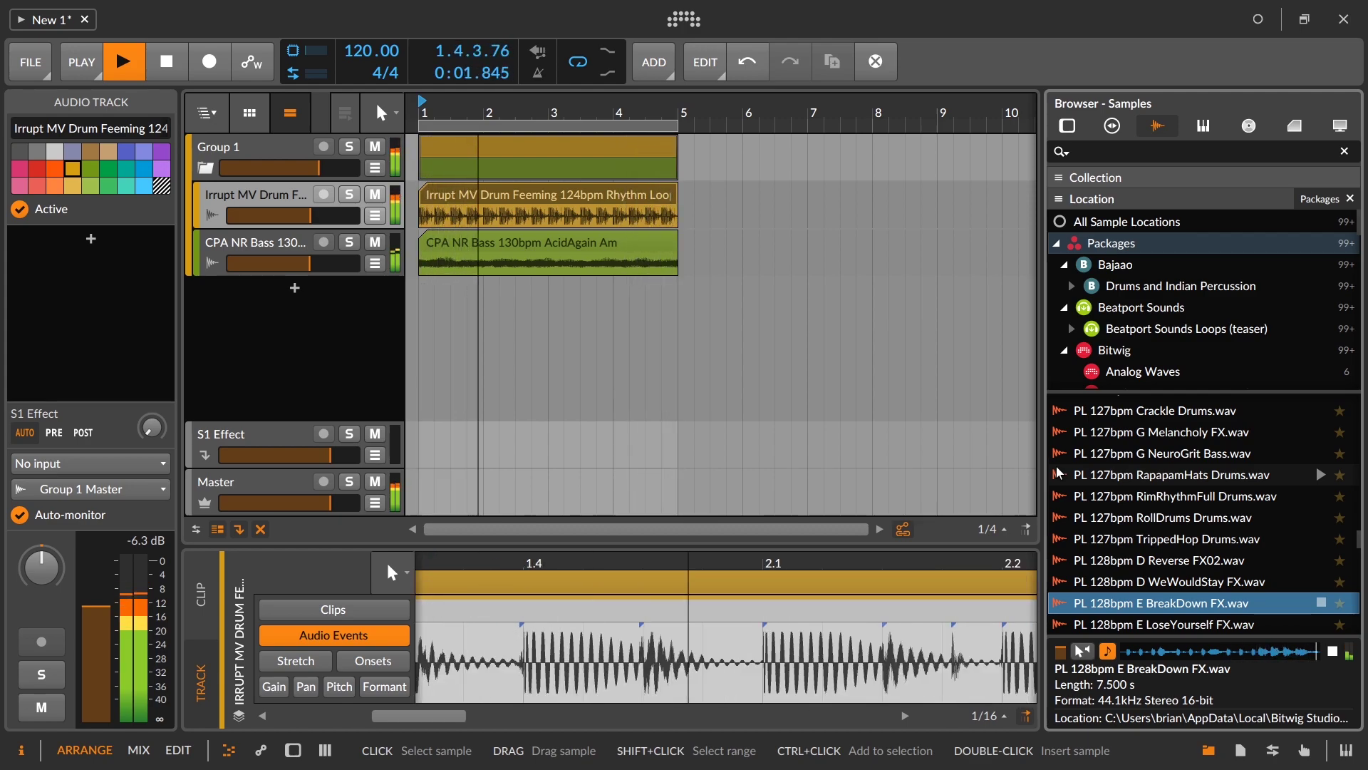
key(space)
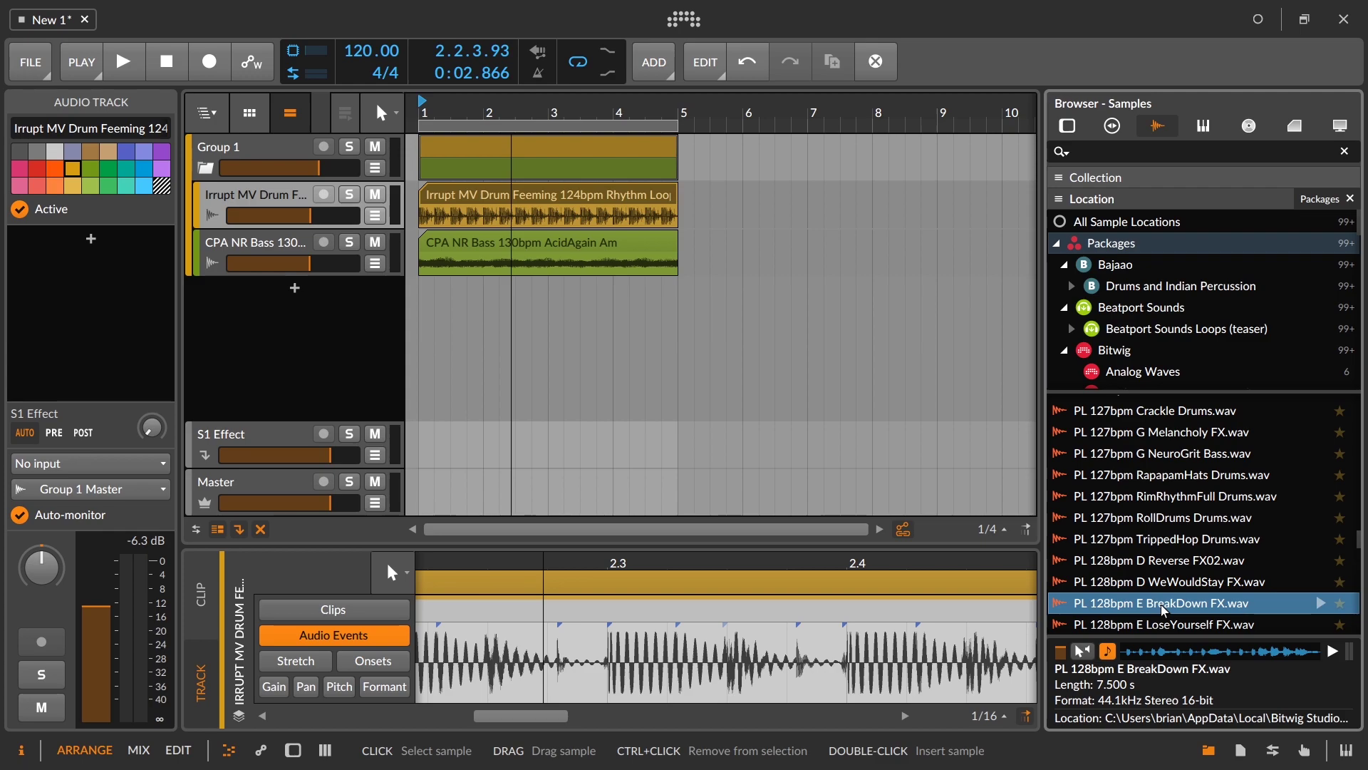
Step: Place the BreakDown FX sample on a new track and set its audio event mode to Raw
drag(1163, 609, 434, 298)
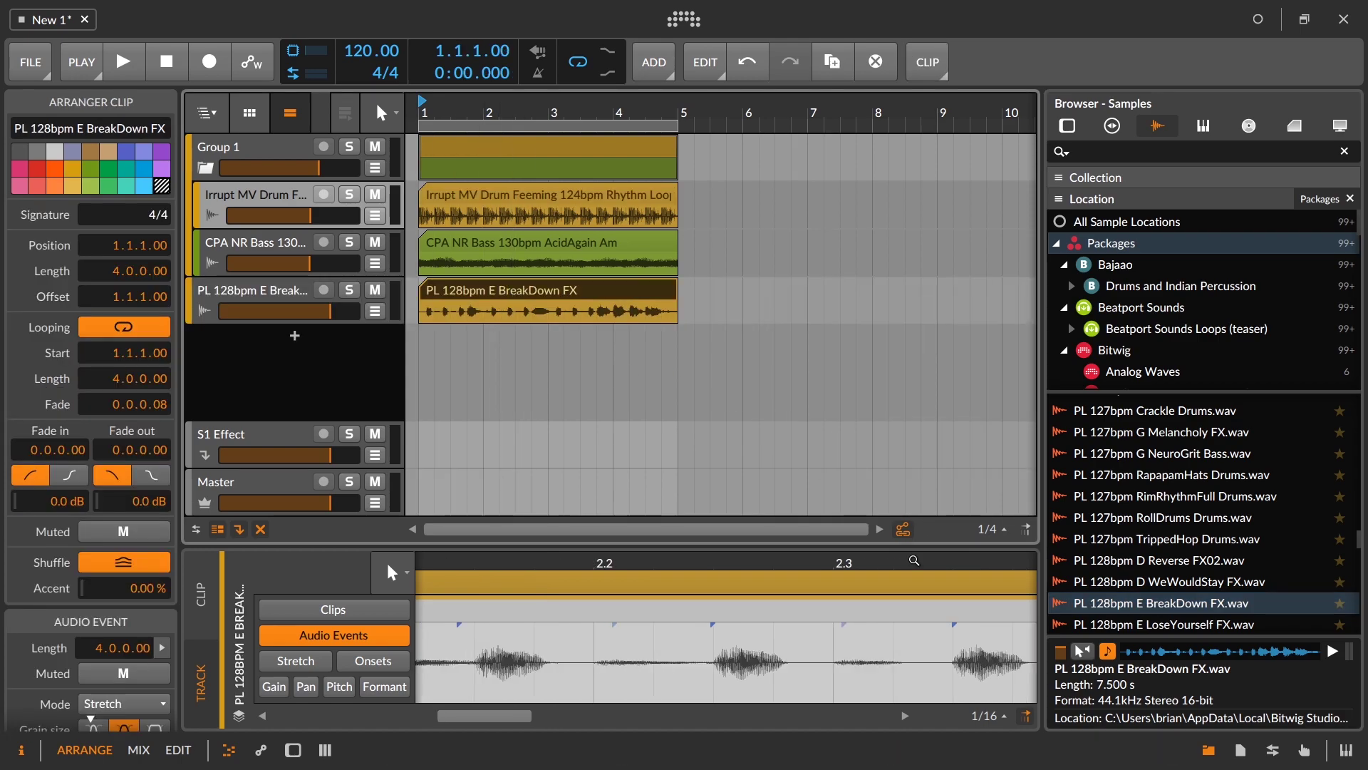
click(1209, 749)
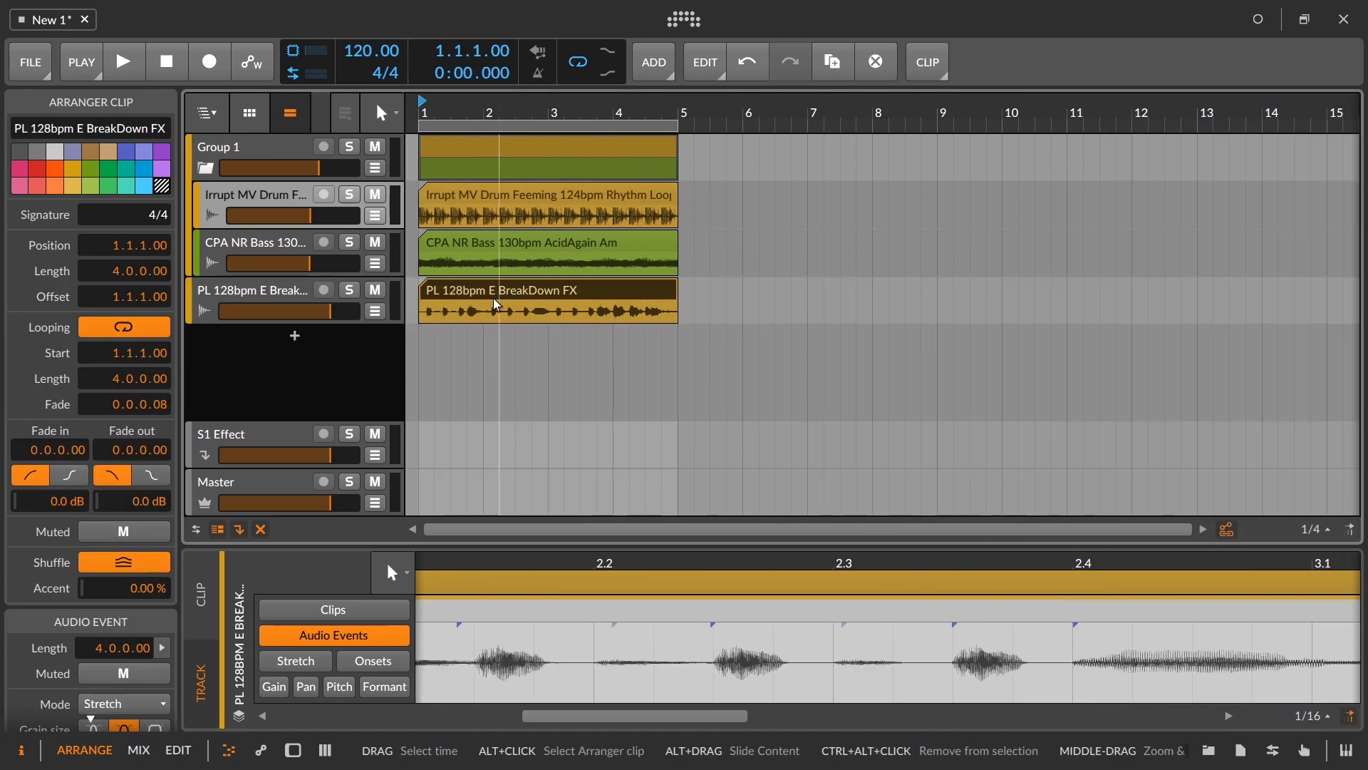
click(150, 707)
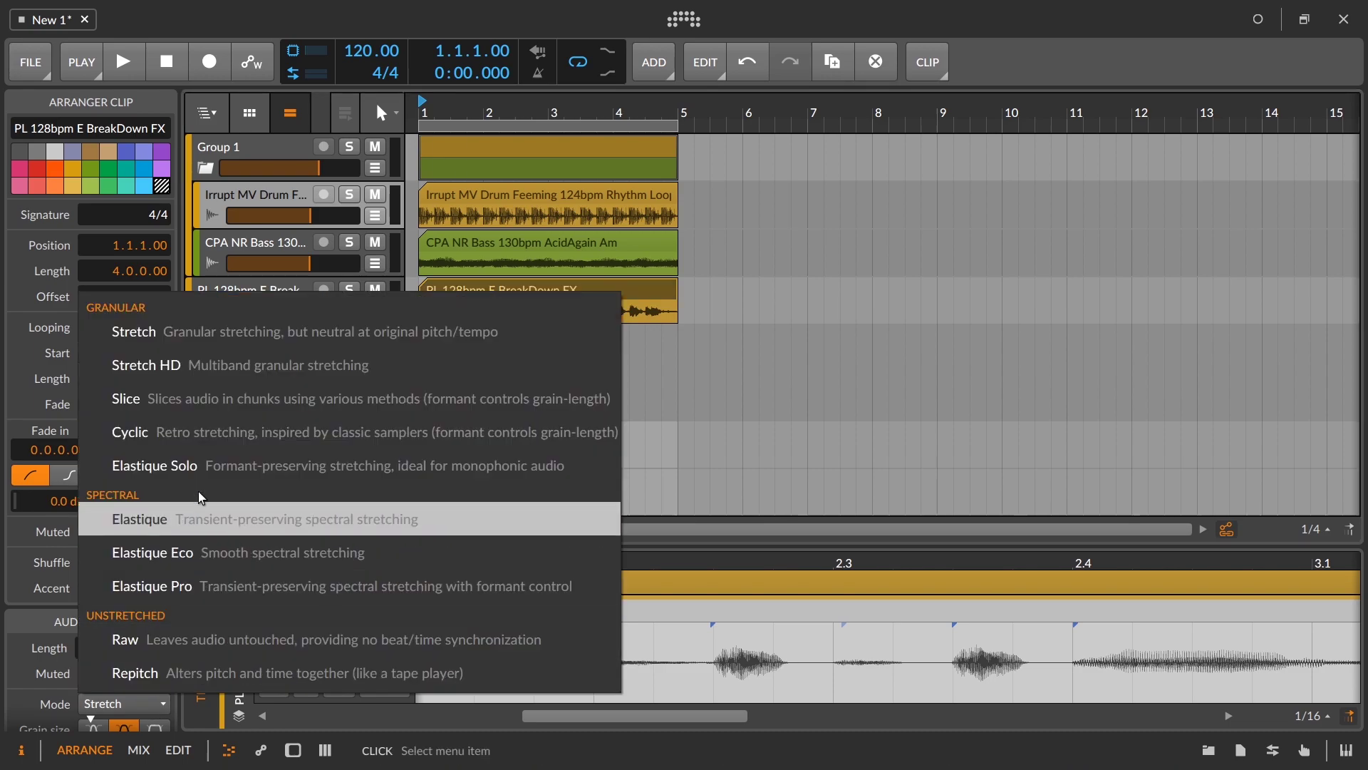
click(220, 637)
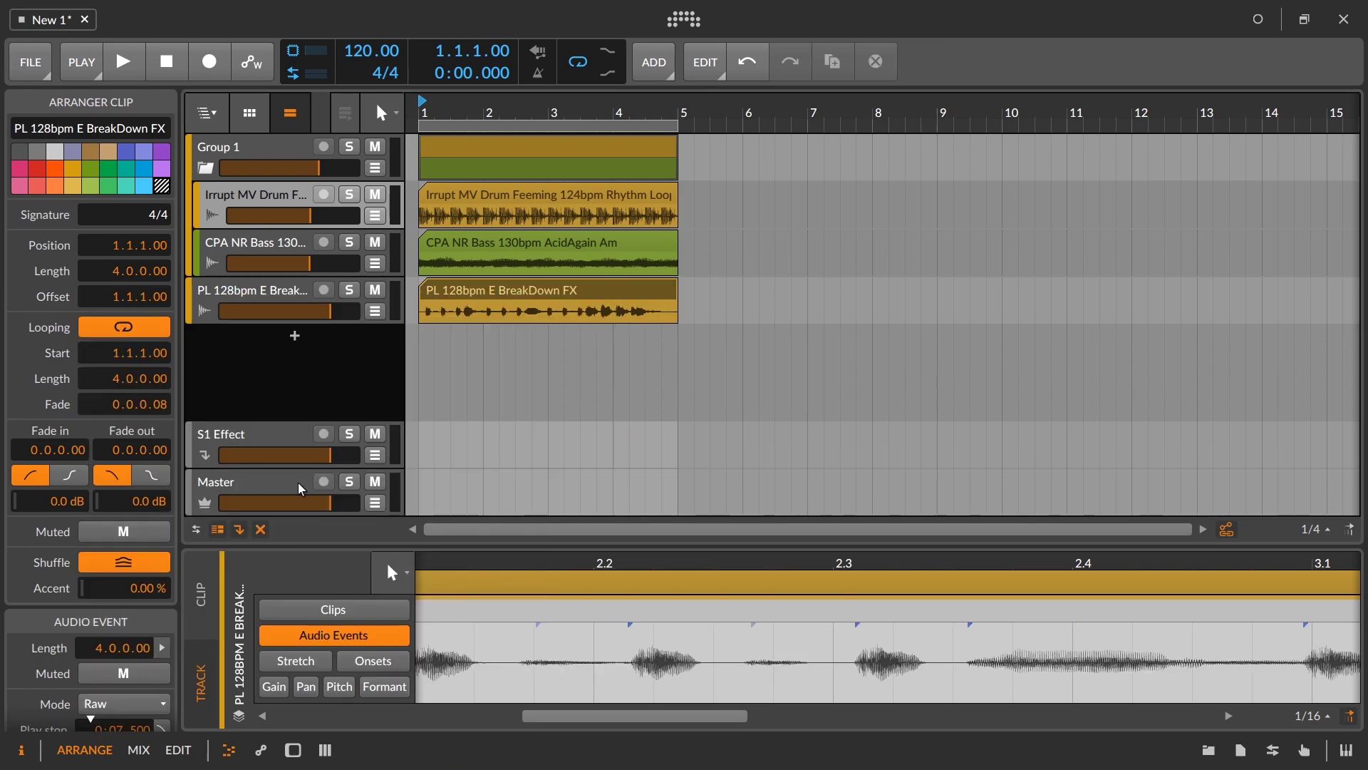
Step: Solo the BreakDown FX track and play it briefly to audition the sample
click(351, 291)
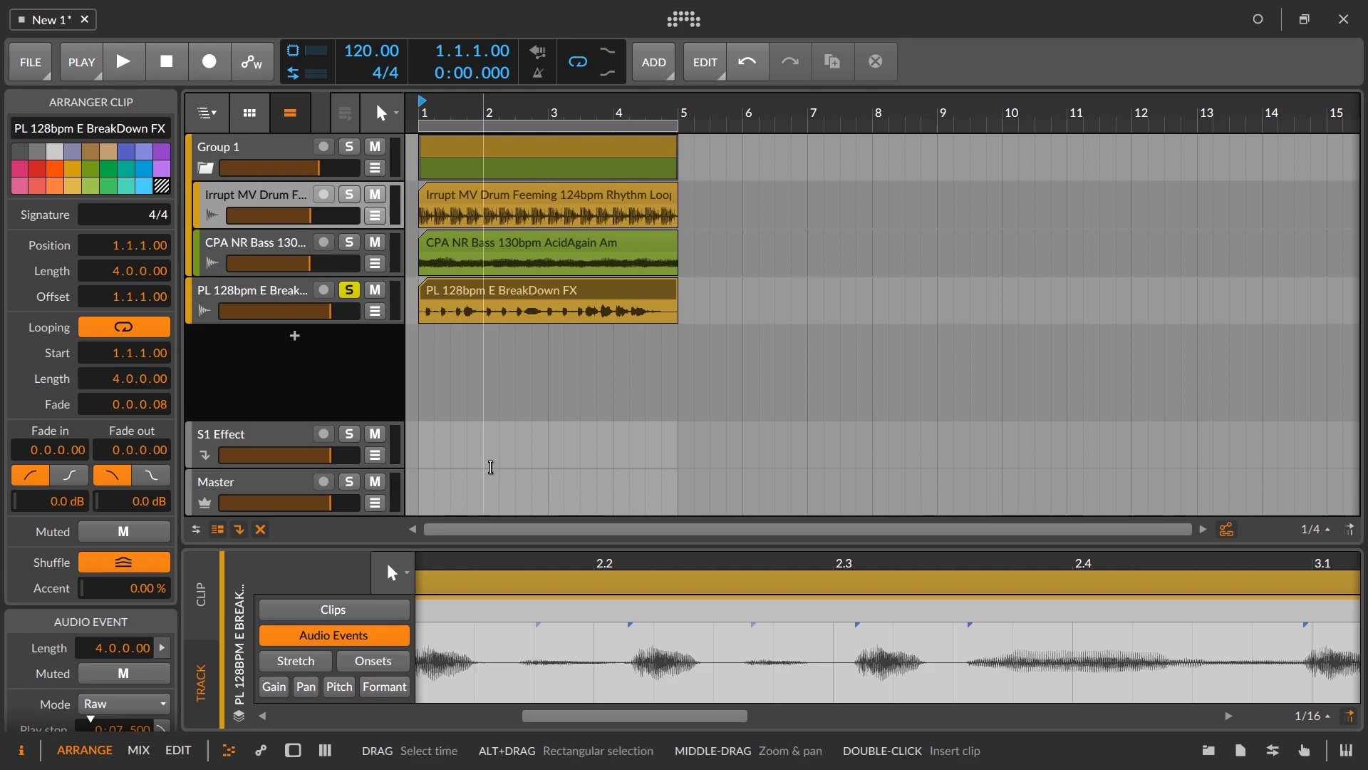
key(space)
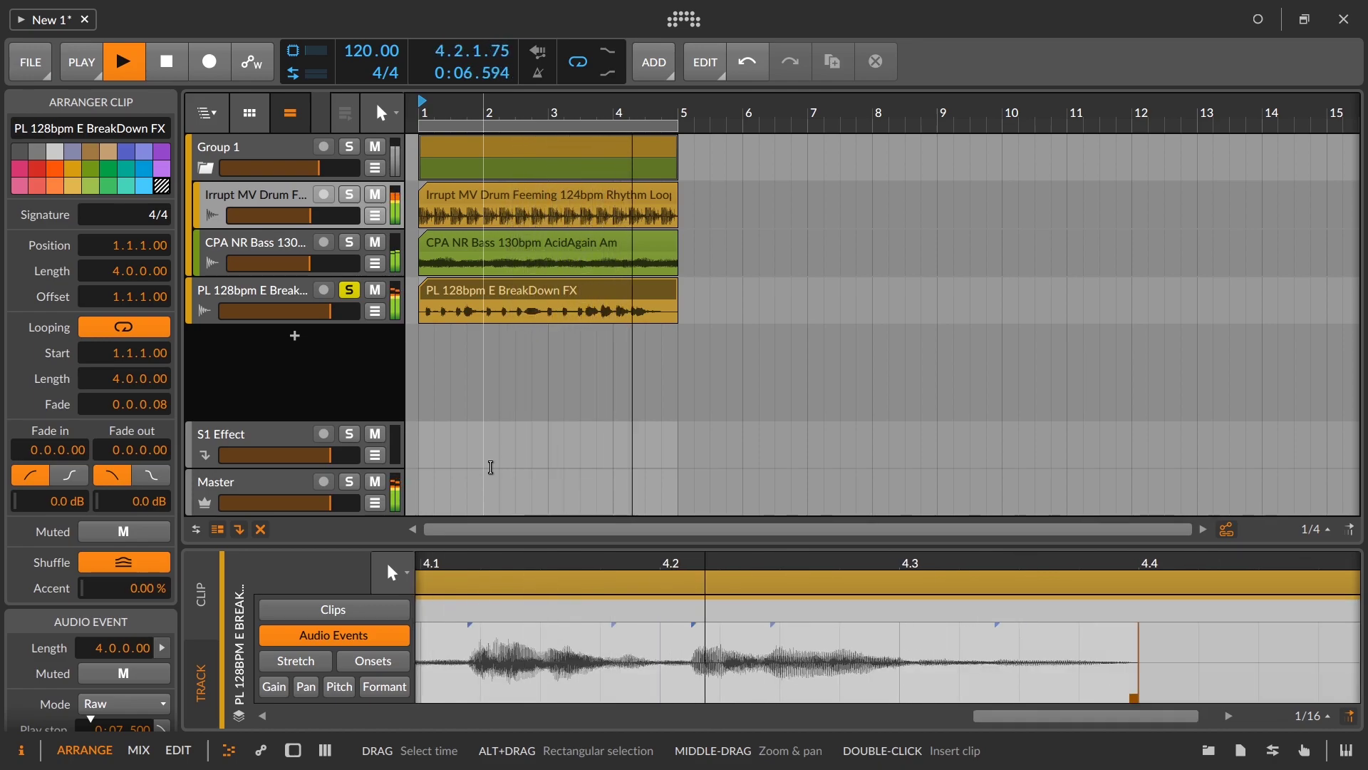
key(space)
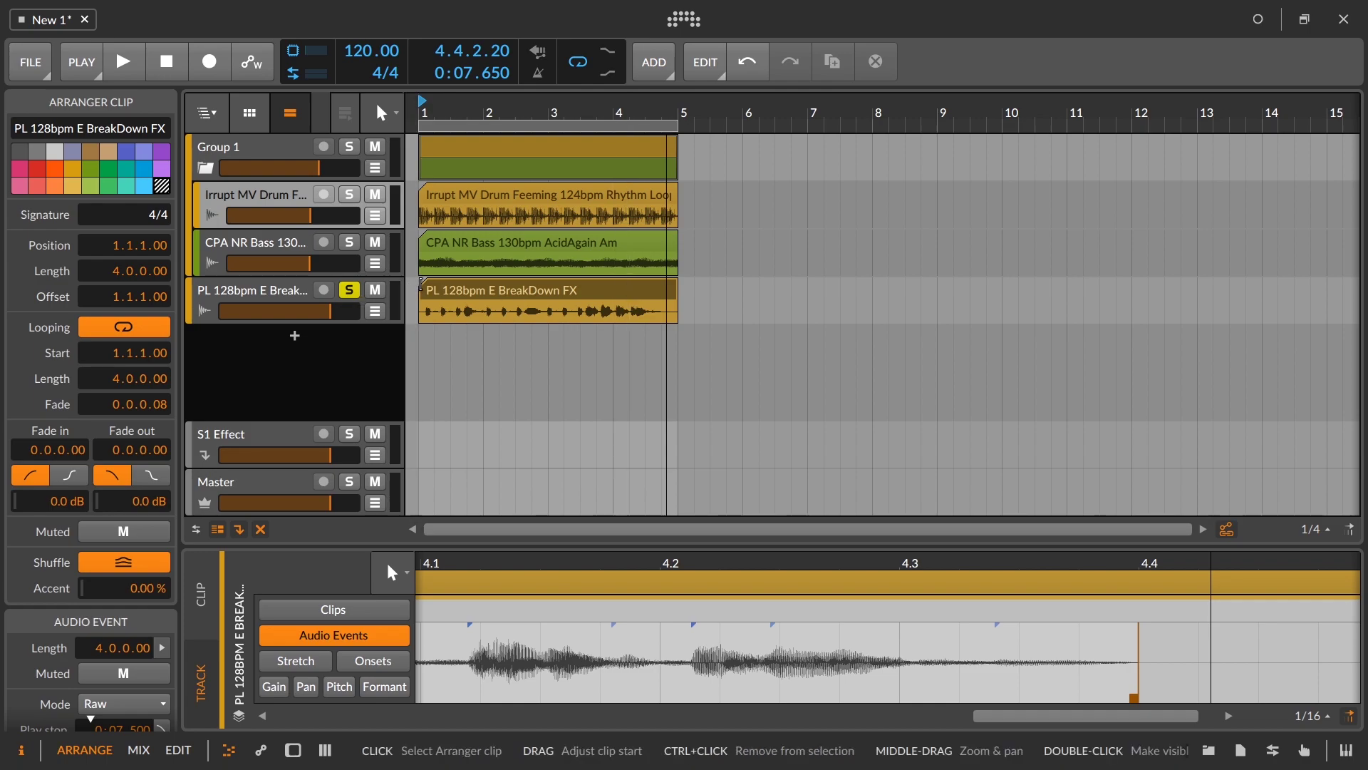
Step: Trim the BreakDown FX clip to start at 4.2.1.00 and play from there
drag(421, 285, 630, 331)
drag(638, 110, 709, 139)
click(712, 125)
key(space)
scroll(706, 114, down, 5)
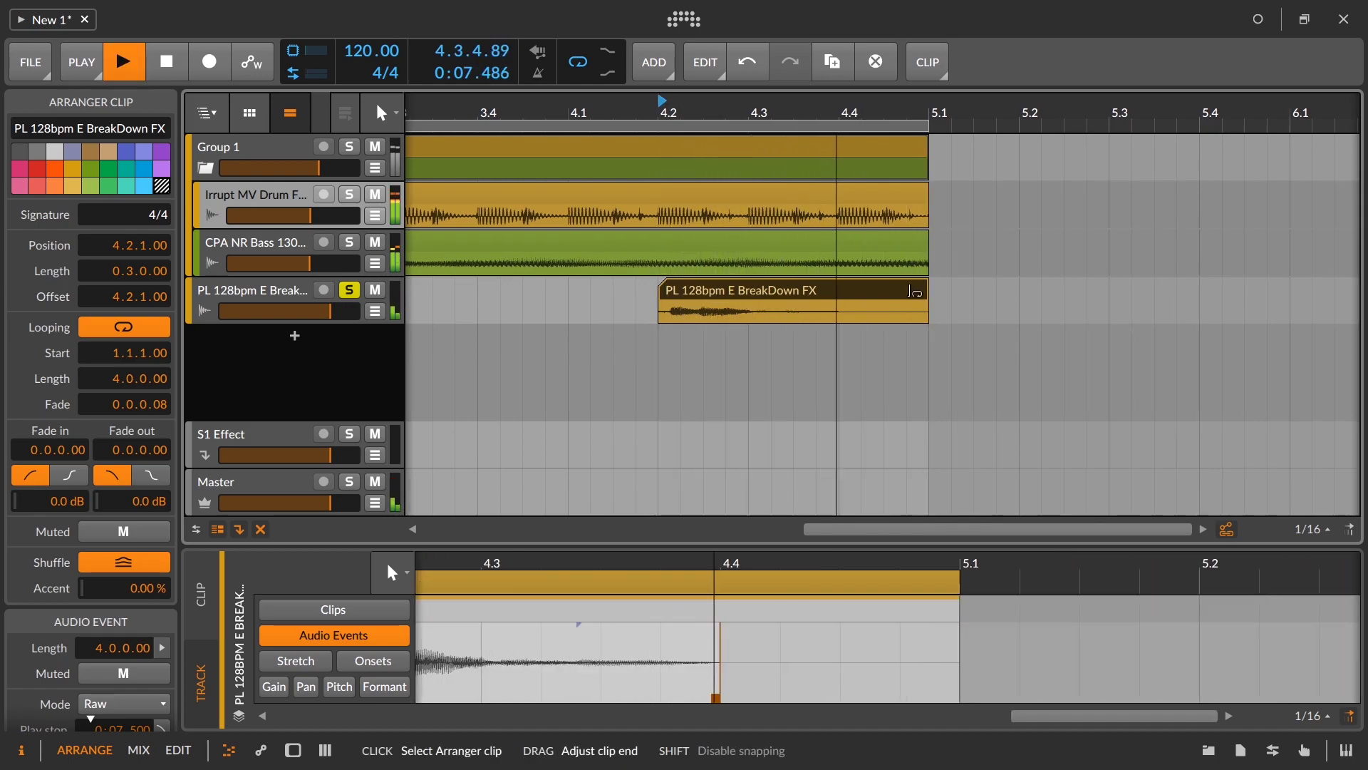
Step: Shorten the clip to end near 4.4, apply 0.0.0.08 auto-fades, and stop playback
drag(928, 302, 841, 302)
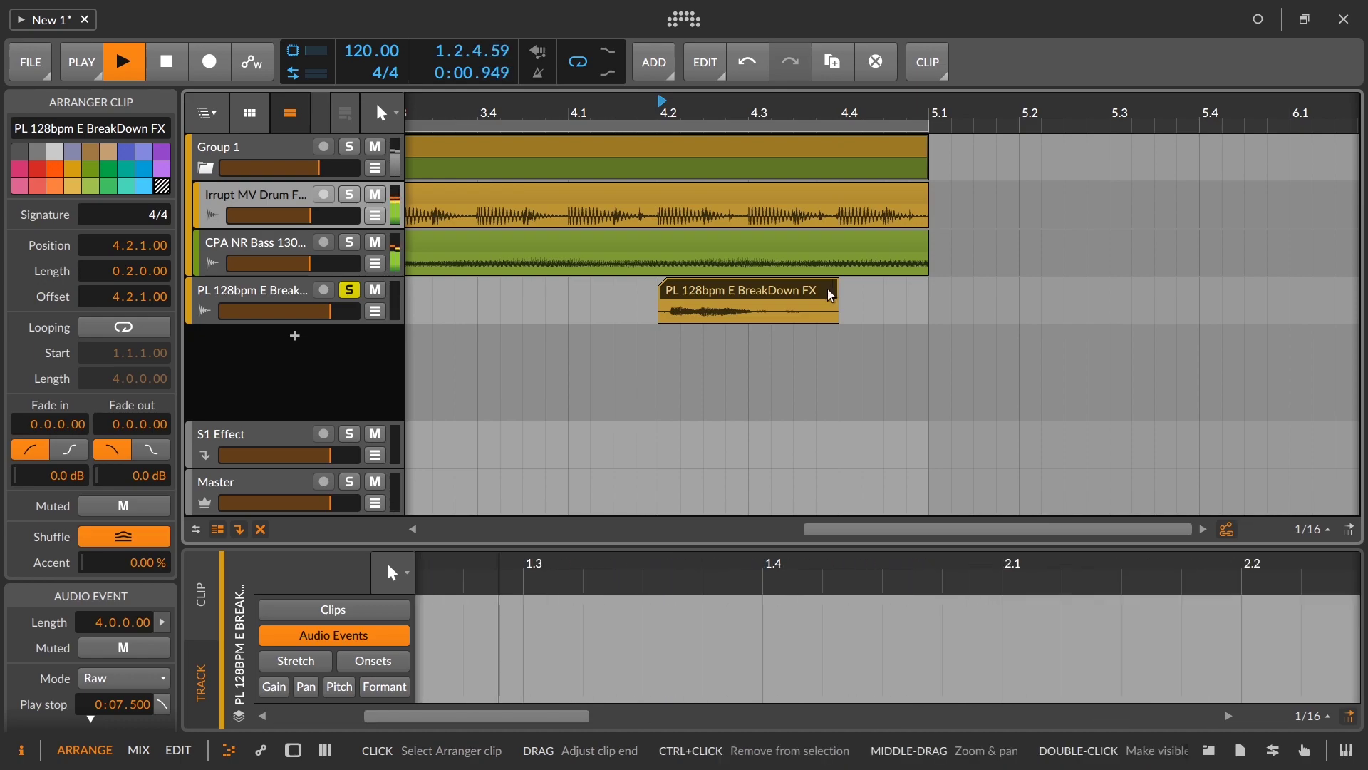
right_click(828, 294)
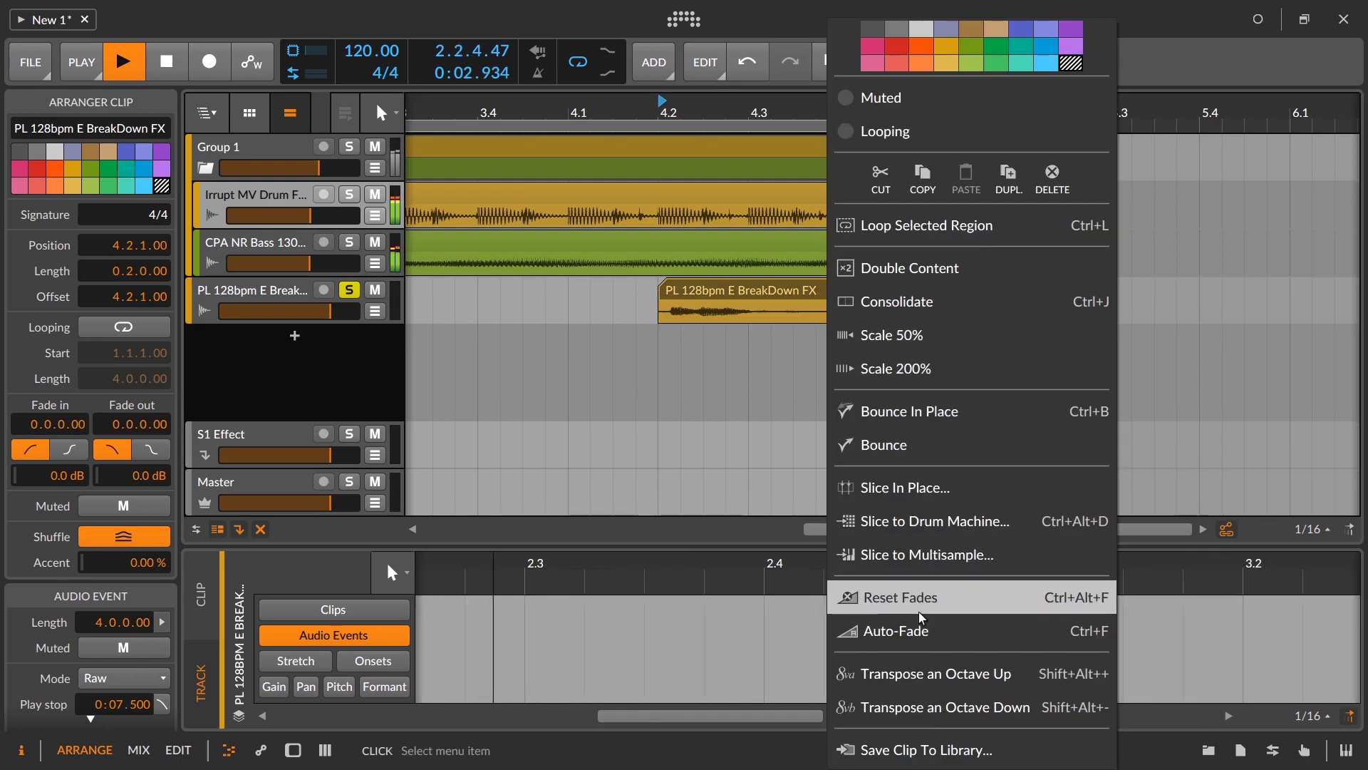
click(909, 630)
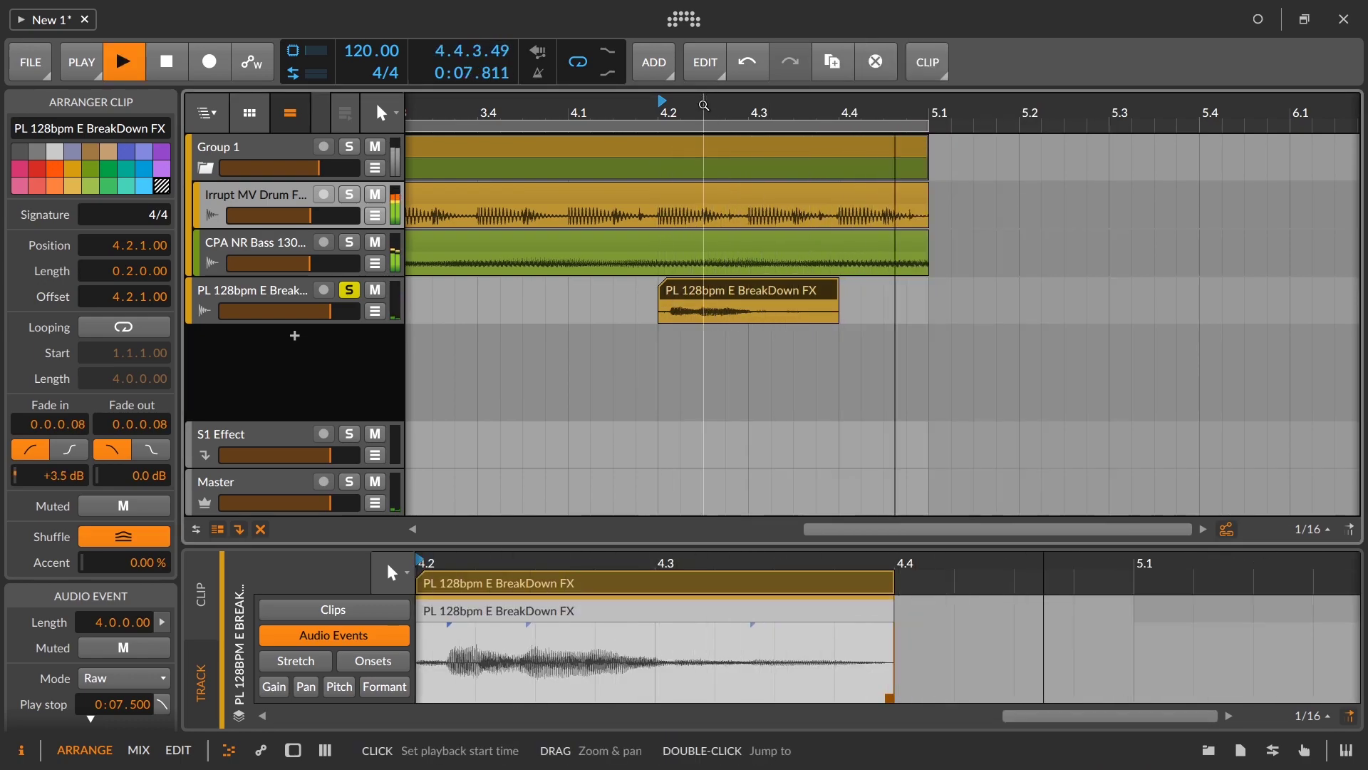
drag(801, 115, 776, 250)
key(space)
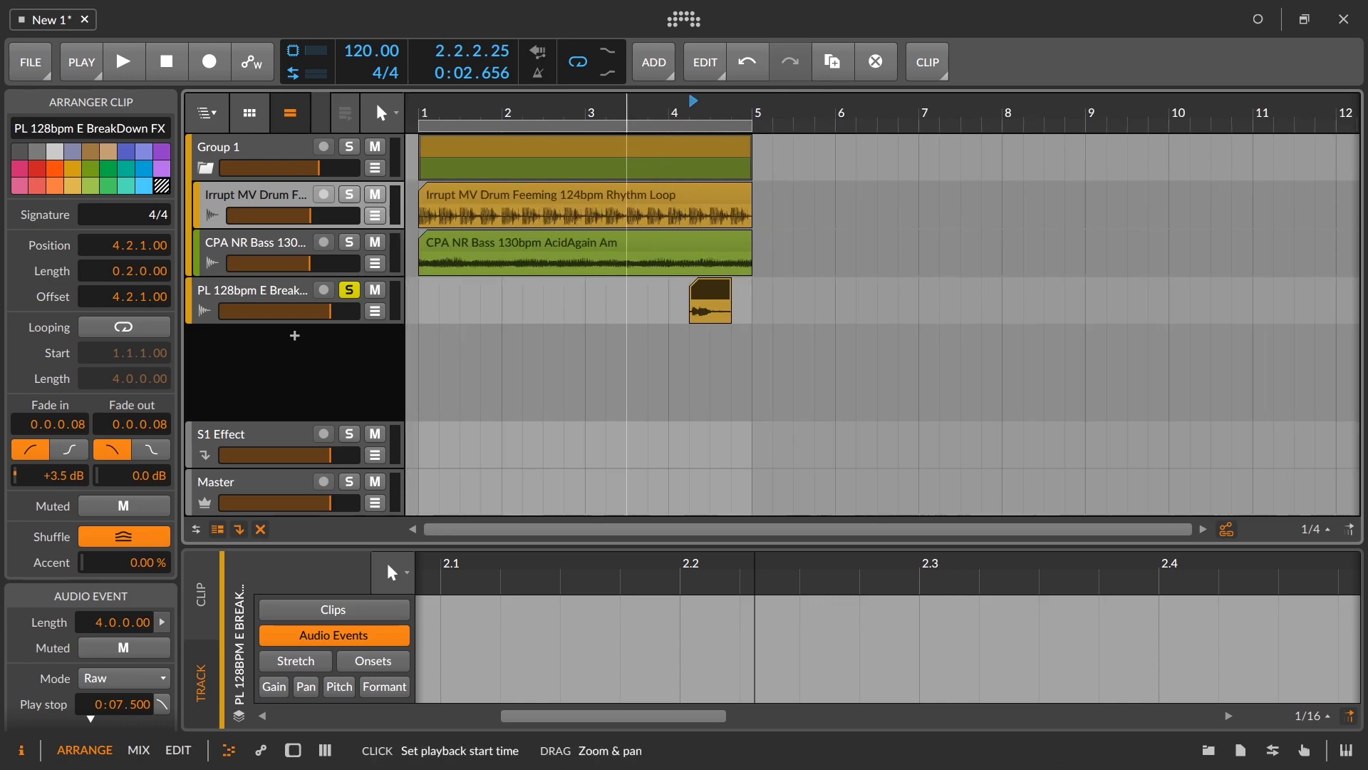
Step: Move the two-beat BreakDown FX clip from bar 4.2 to 1.1.1.00
drag(665, 316, 431, 315)
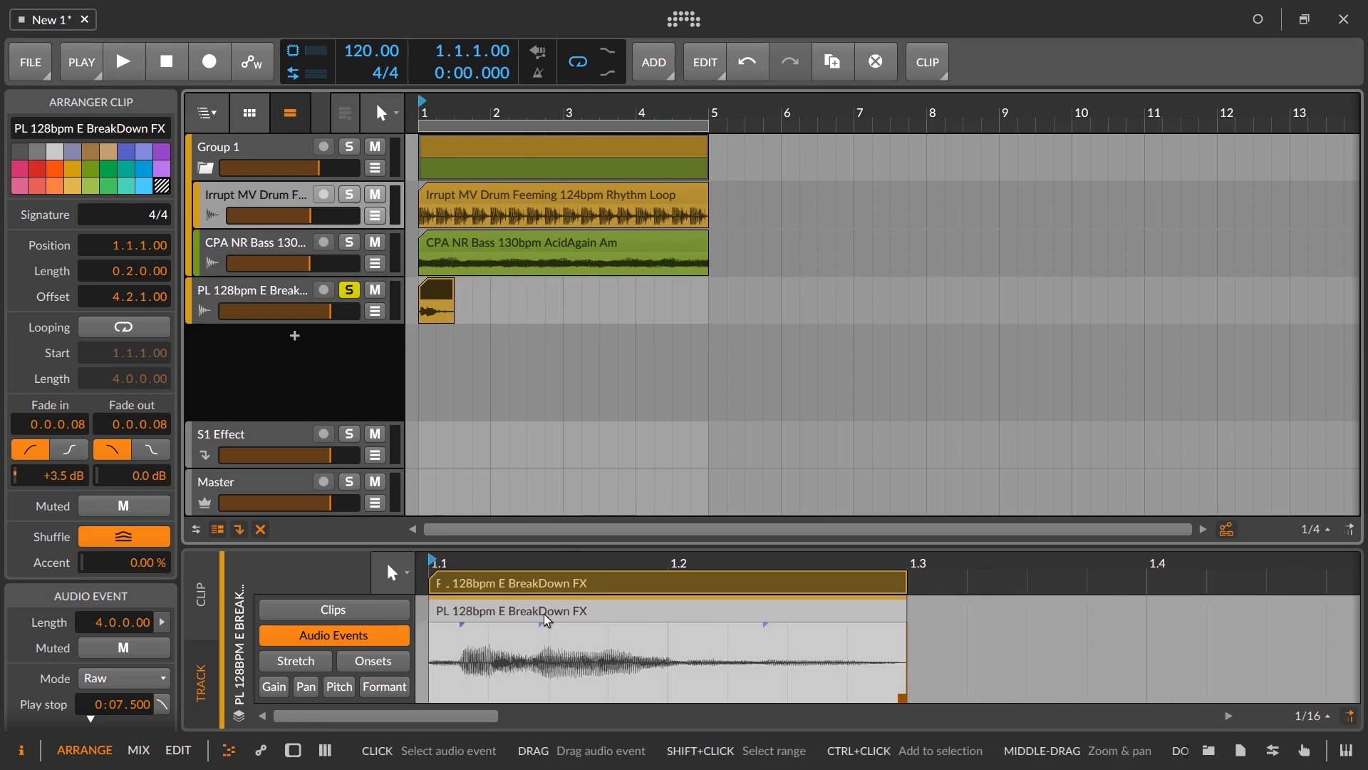
alt+click(545, 620)
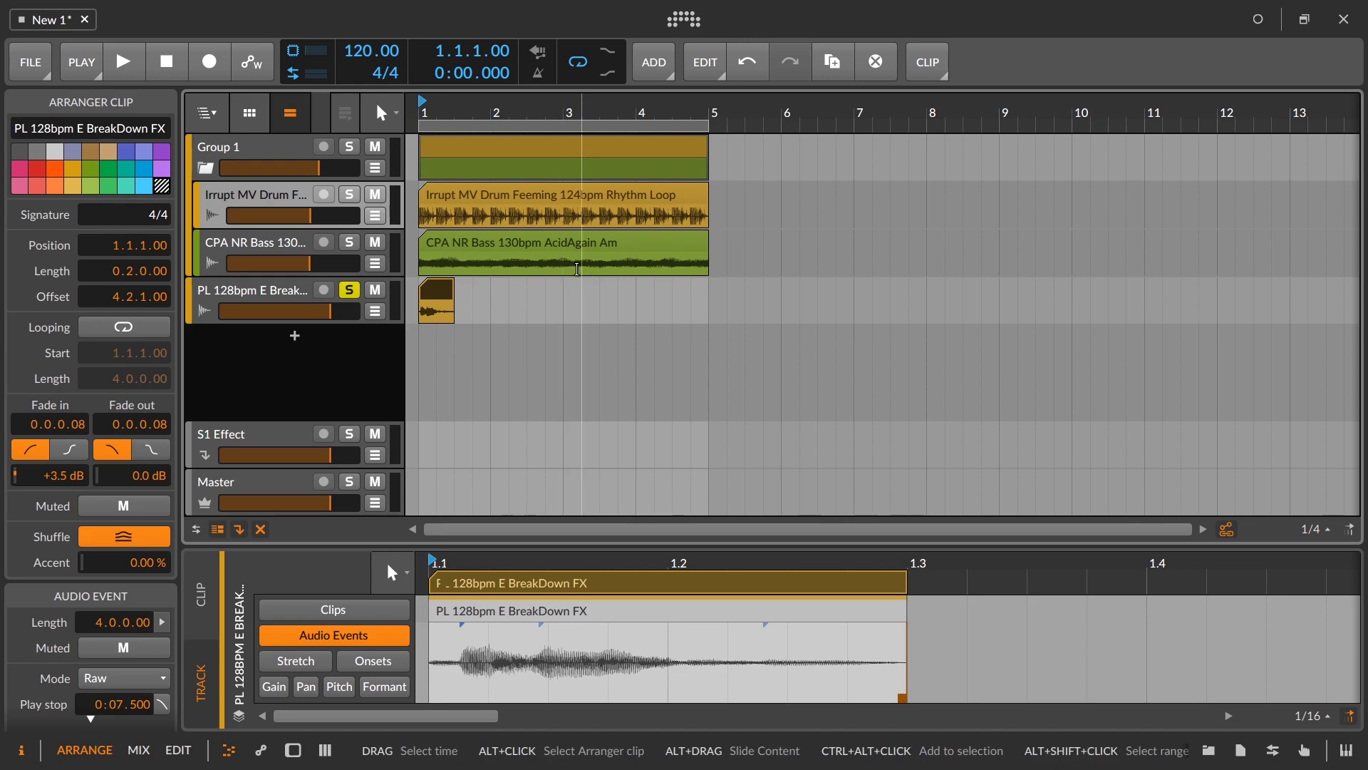
Step: Add instrument track Inst 3 with an empty one-bar clip, and enlarge the piano roll
right_click(278, 370)
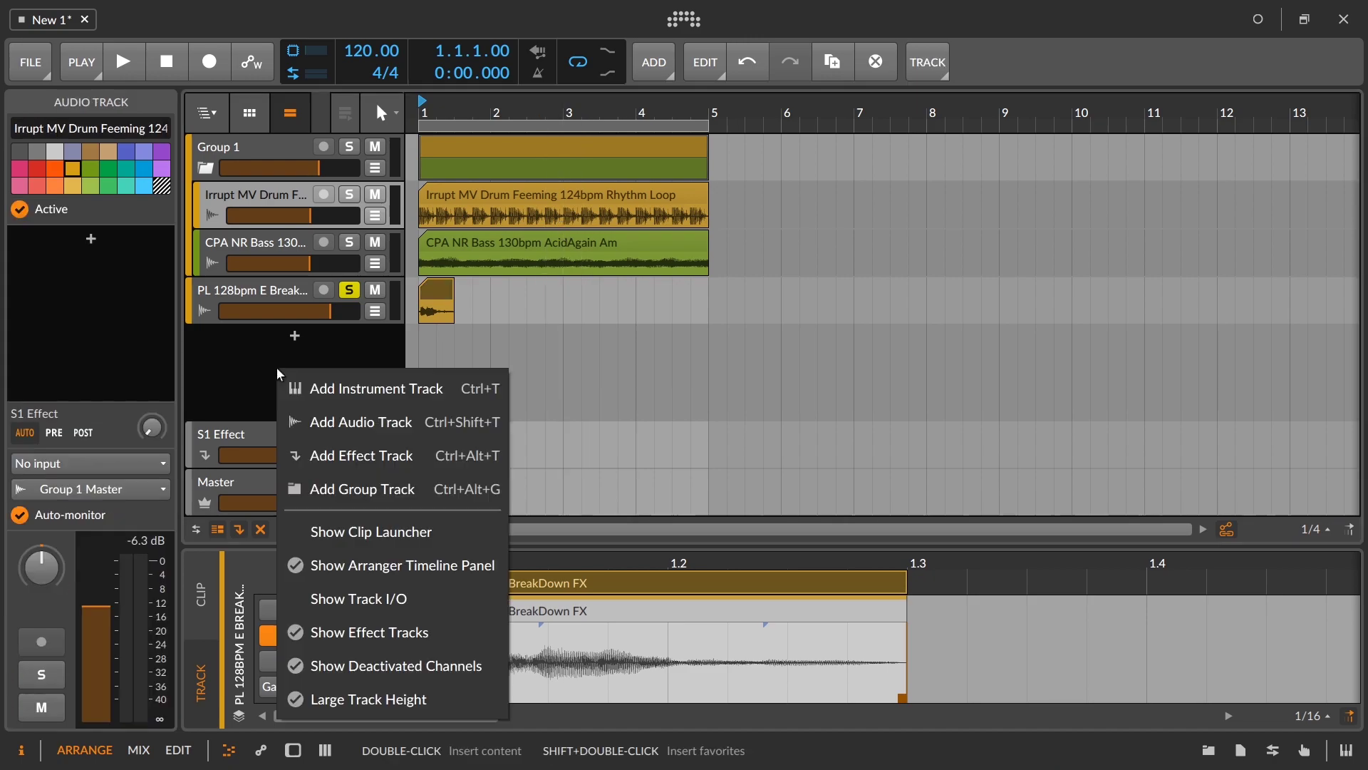
click(292, 389)
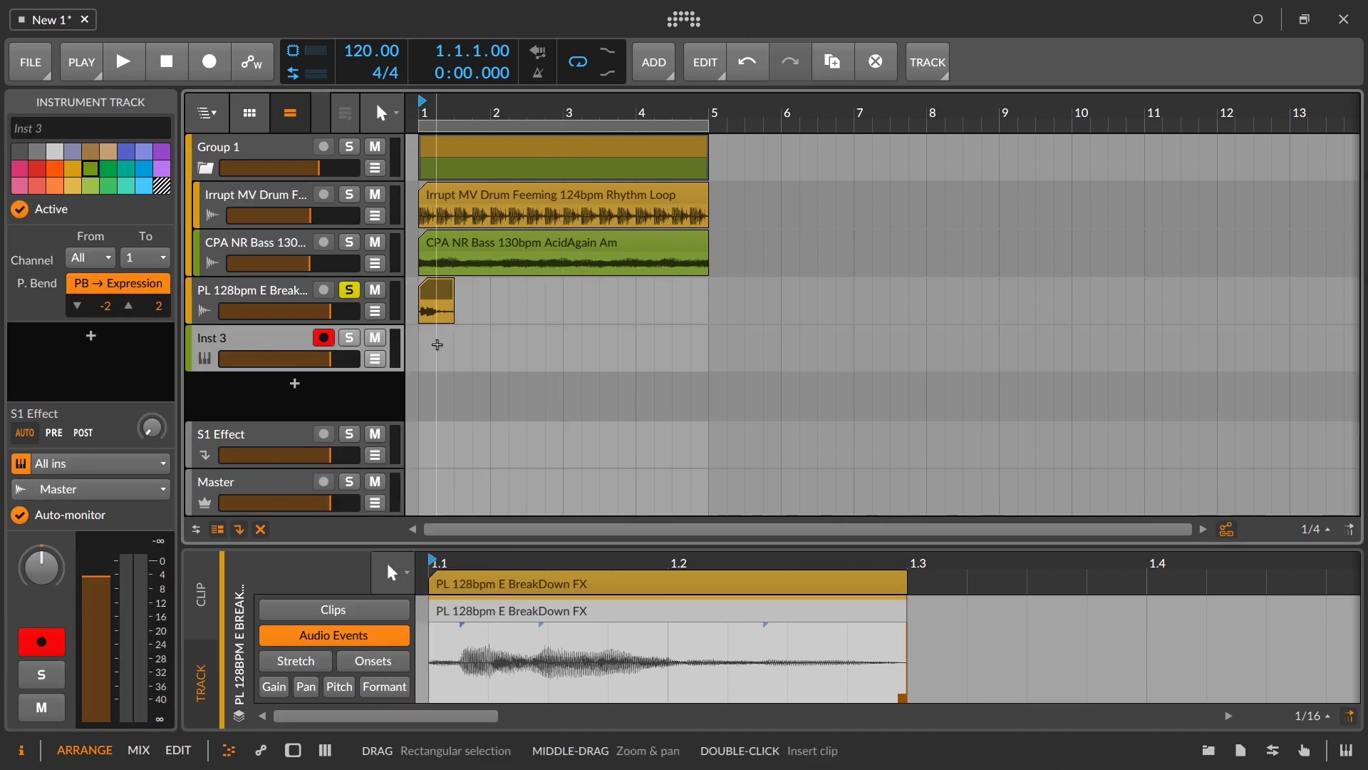
double_click(437, 345)
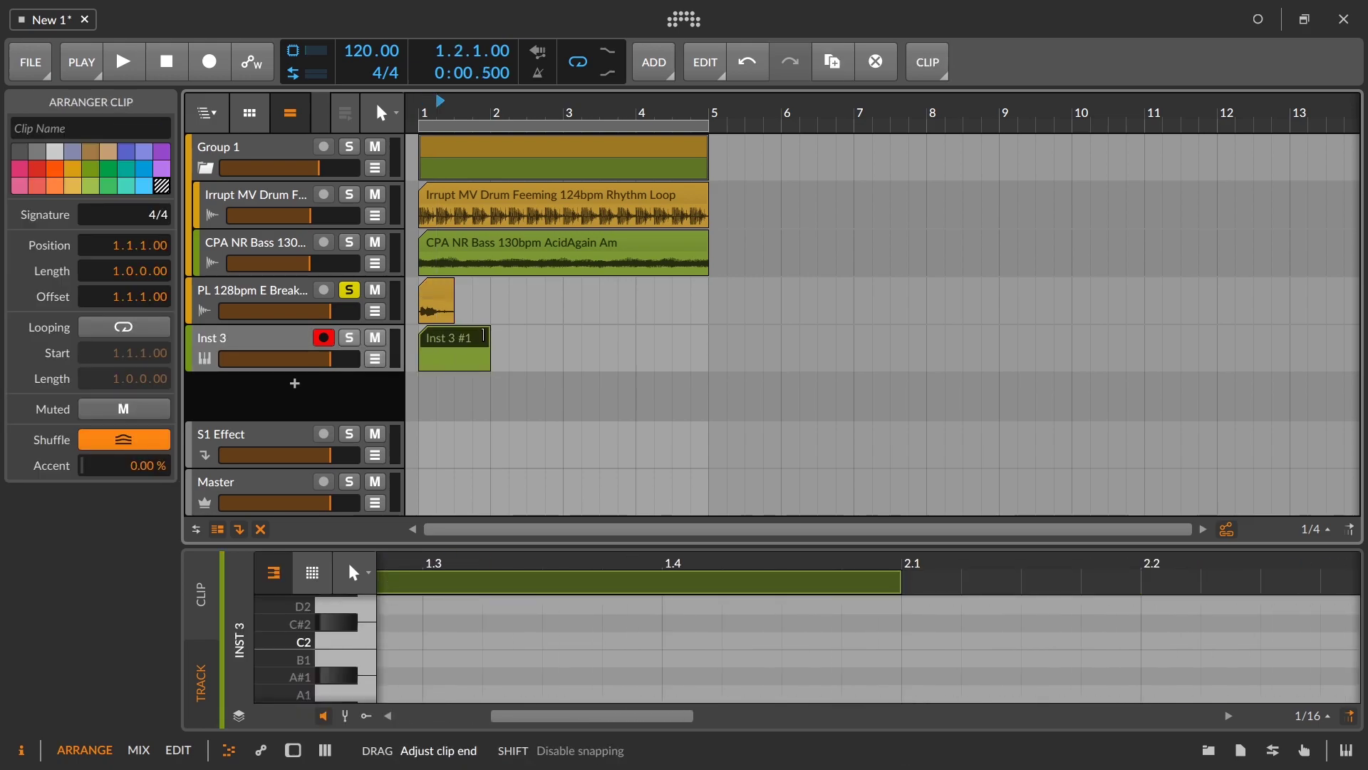
drag(609, 547, 668, 431)
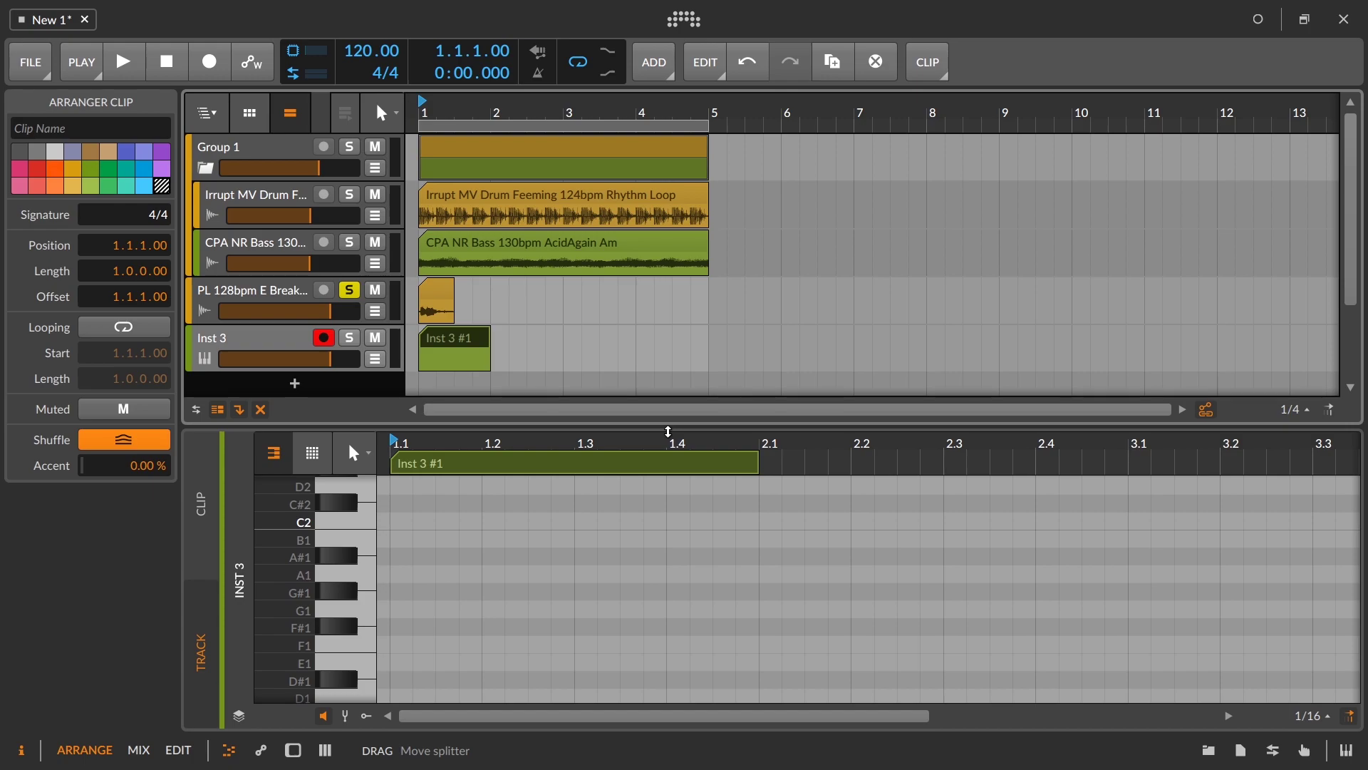
Step: Draw one-beat notes A2, B2, C3 and D3 at the clip start
drag(668, 432, 669, 348)
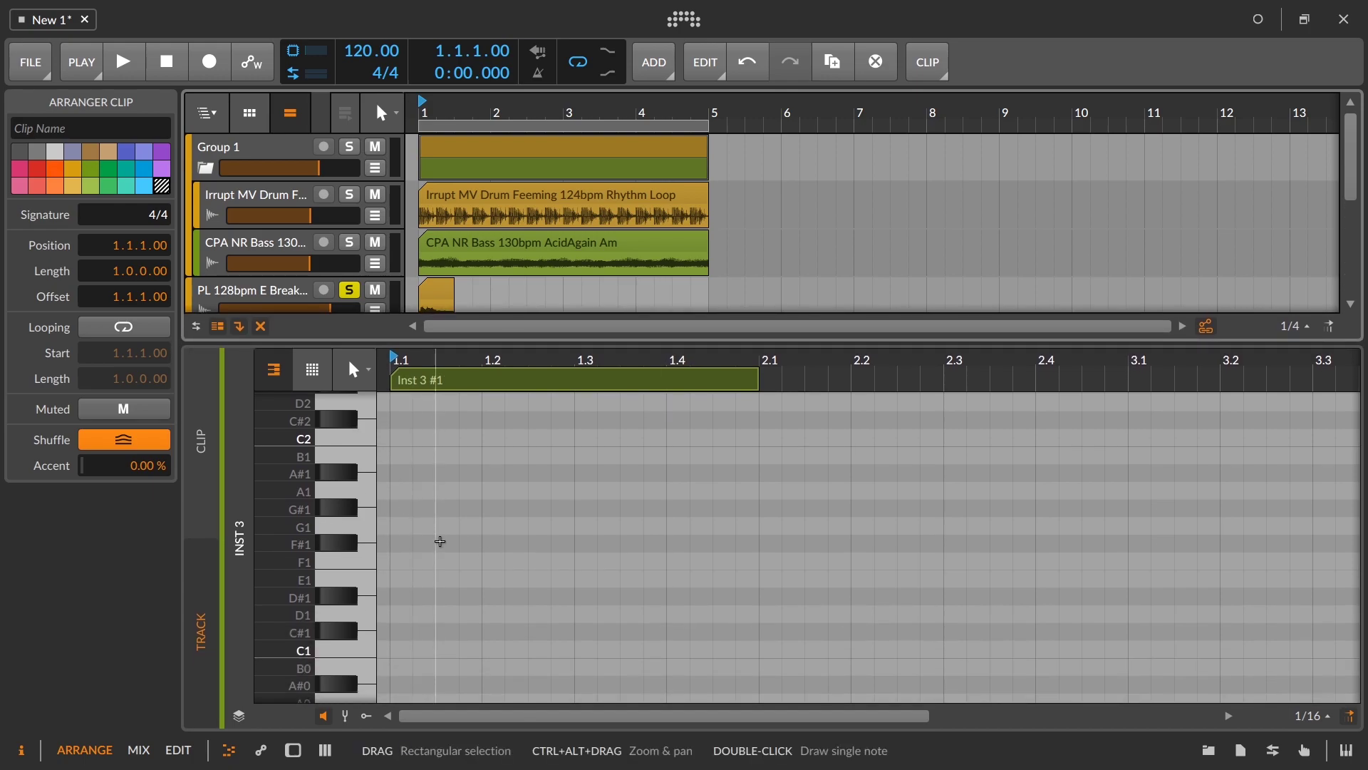
scroll(440, 542, up, 5)
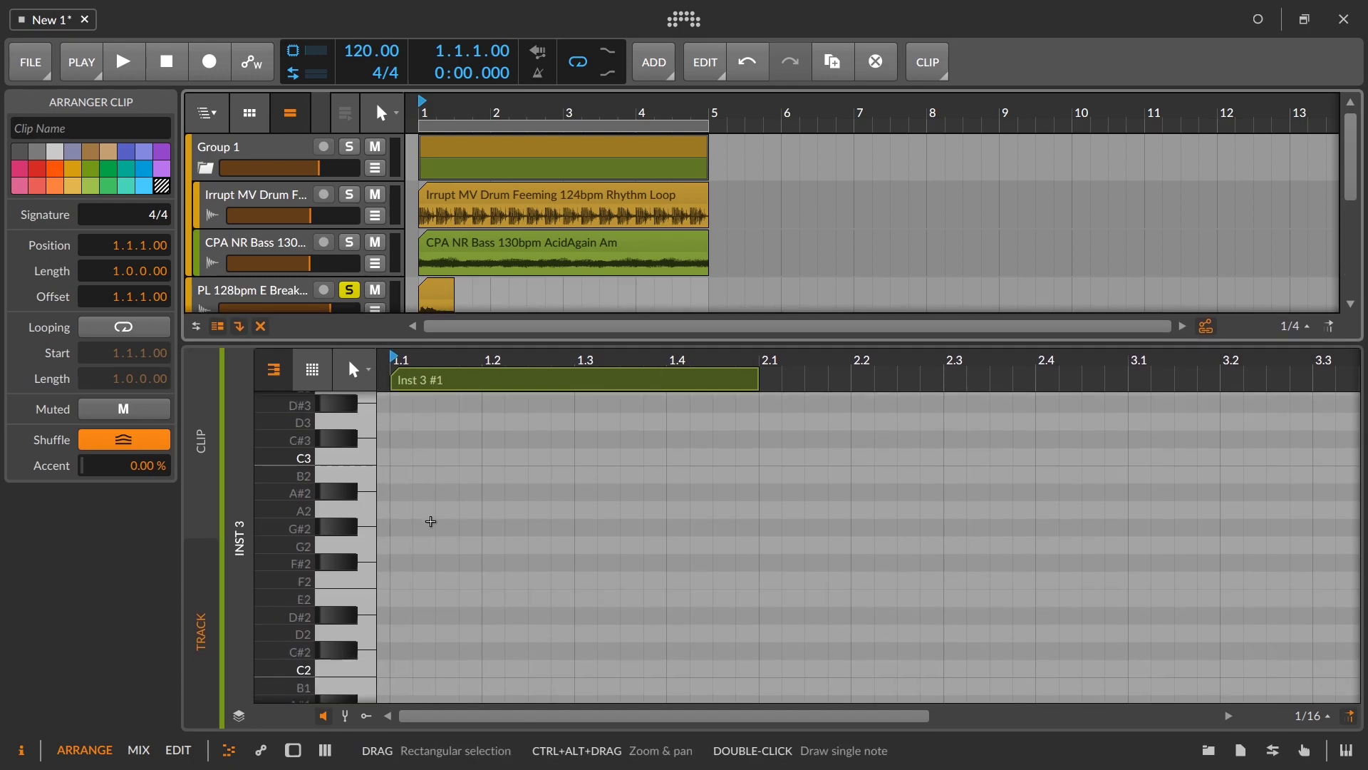
double_click(399, 510)
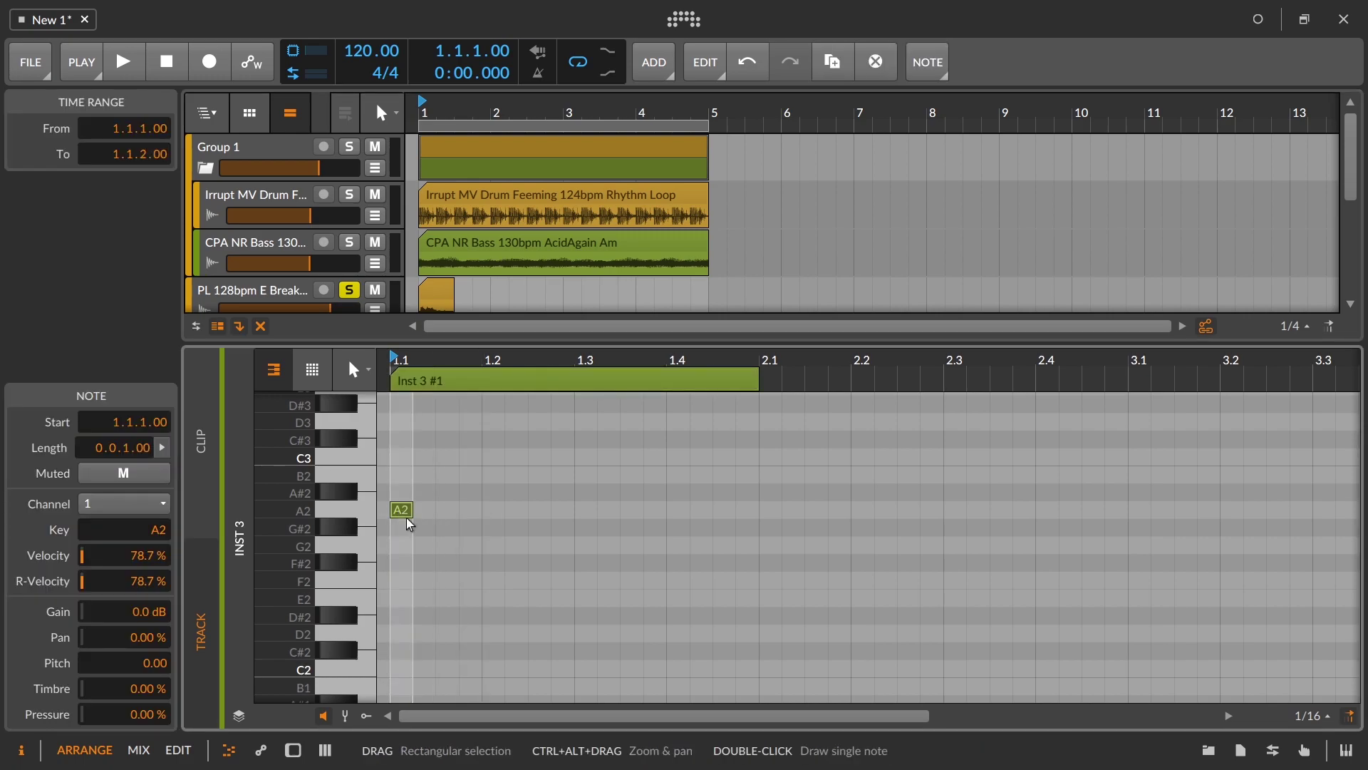
drag(412, 510, 481, 510)
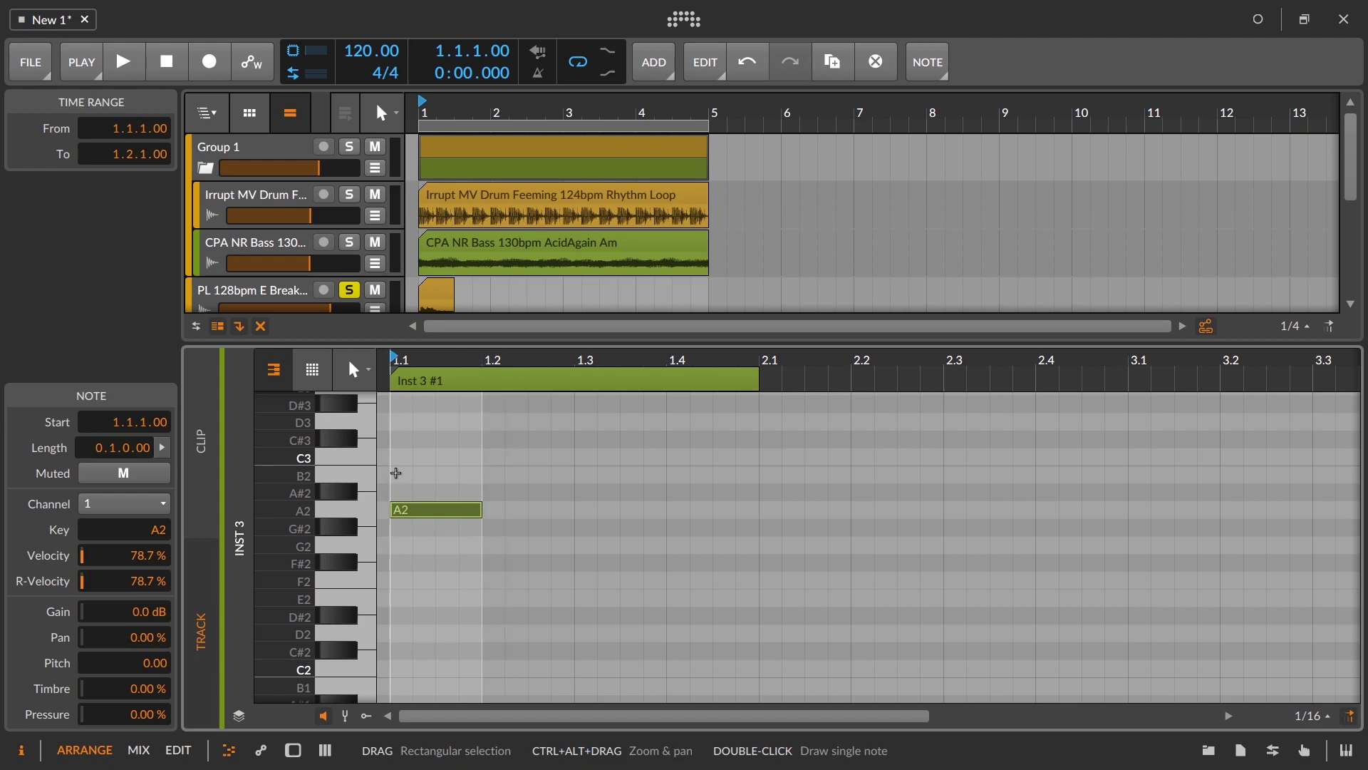
double_click(396, 475)
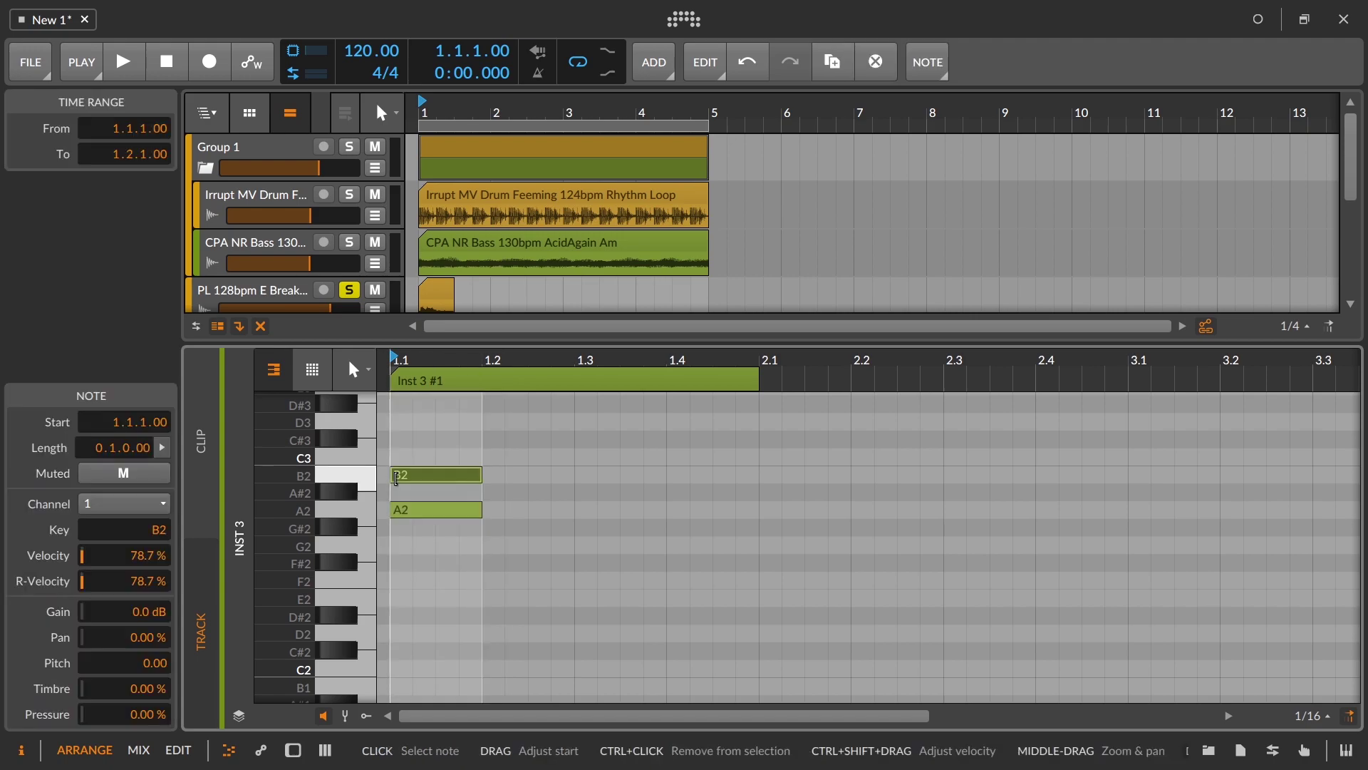
double_click(398, 457)
double_click(398, 423)
Step: Add E3, F3, G3 and A3 to the note stack at beat 1.1
scroll(430, 464, up, 3)
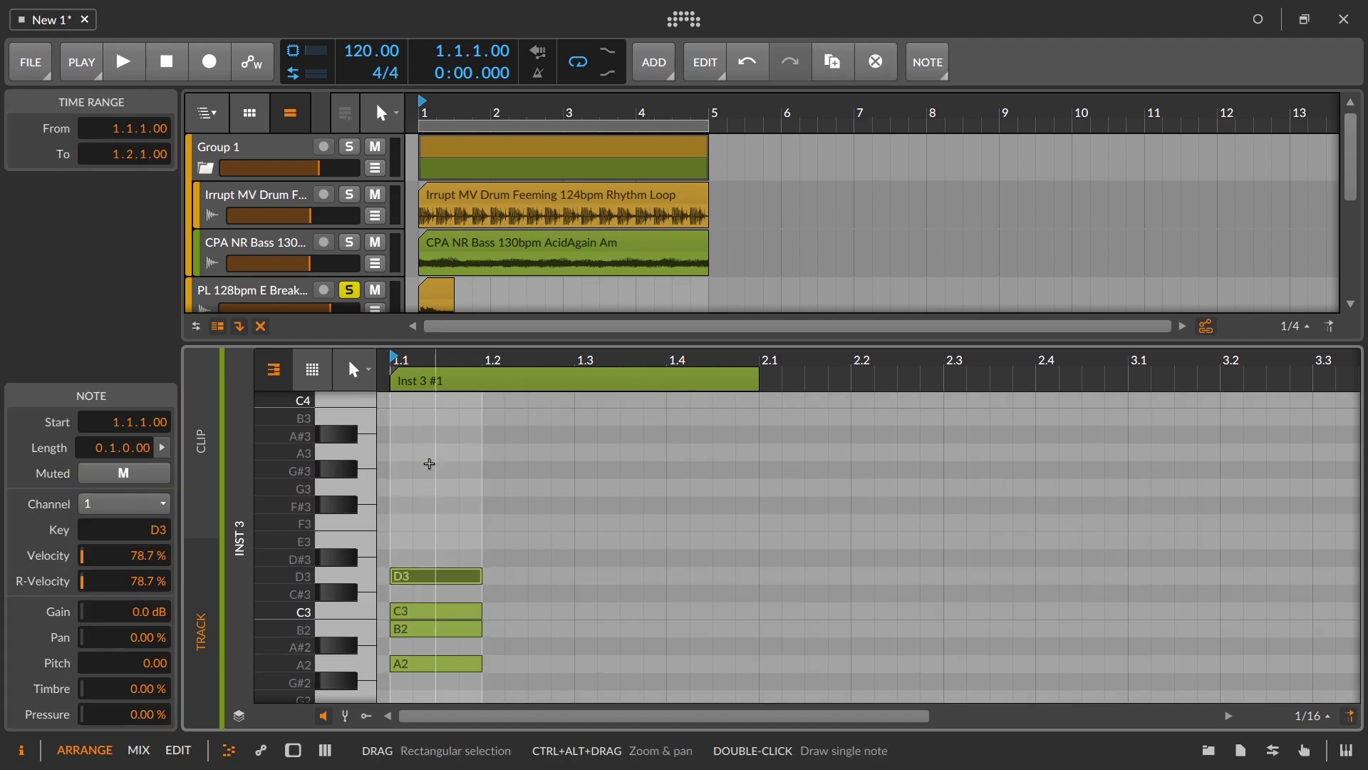
double_click(400, 541)
double_click(400, 523)
double_click(403, 489)
double_click(399, 452)
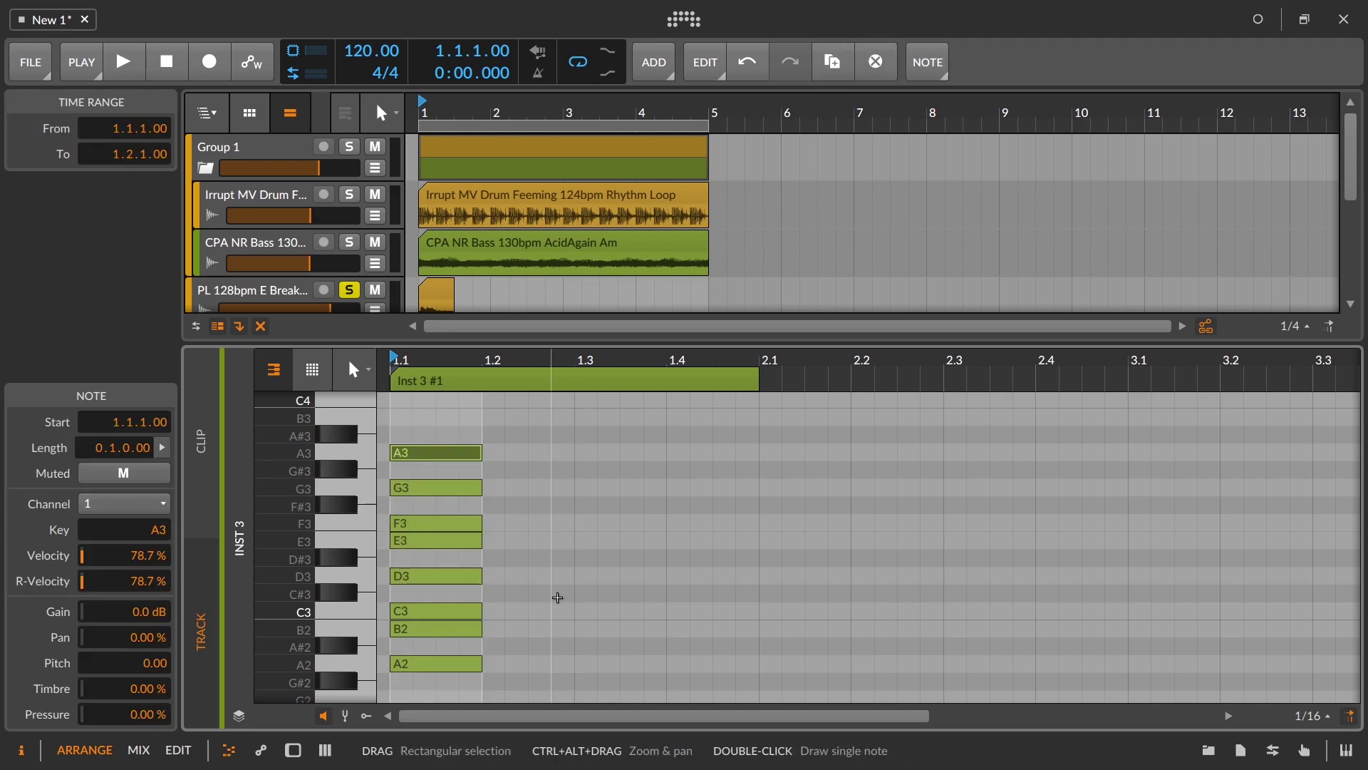
Step: Select all eight notes, transpose them up three semitones, then back down
key(ctrl+a)
scroll(642, 642, down, 1)
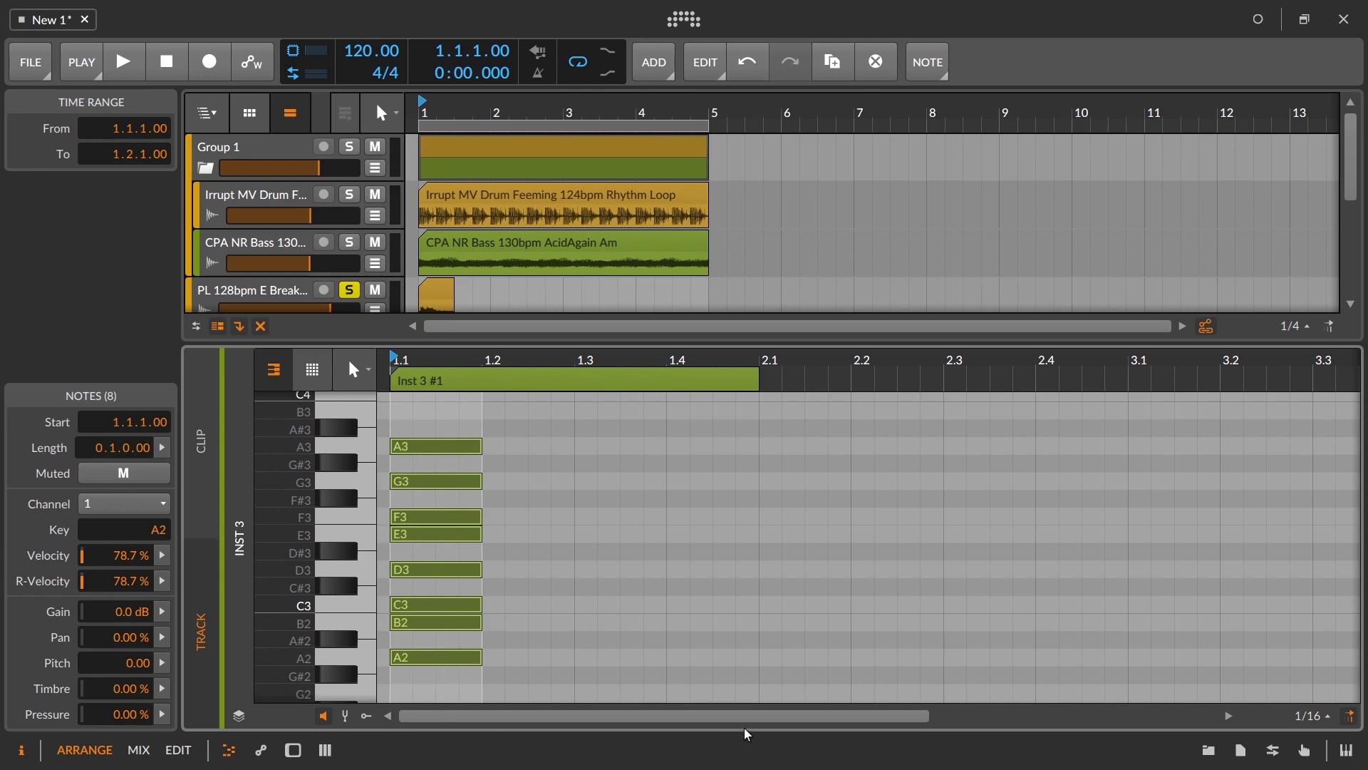
key(Up)
key(Up)
key(Up)
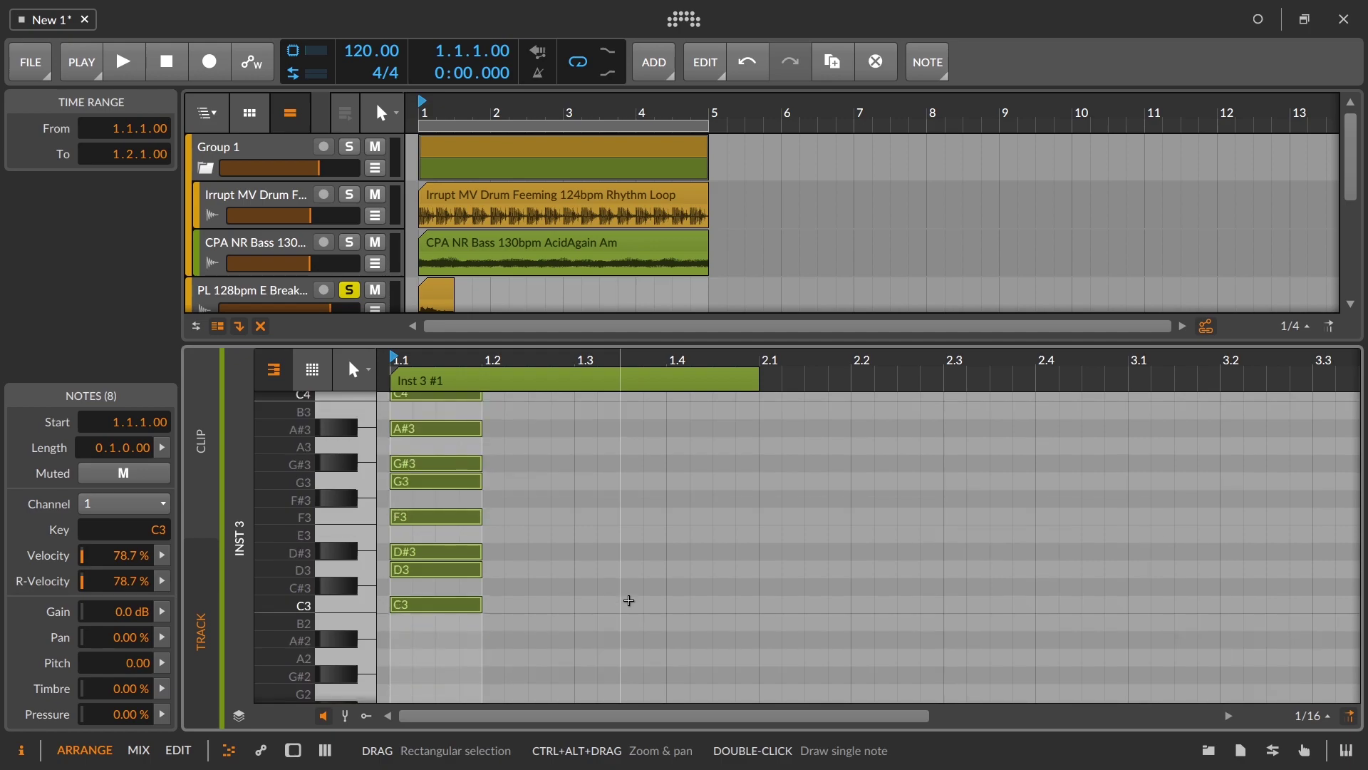
key(Down)
key(Down)
key(Down)
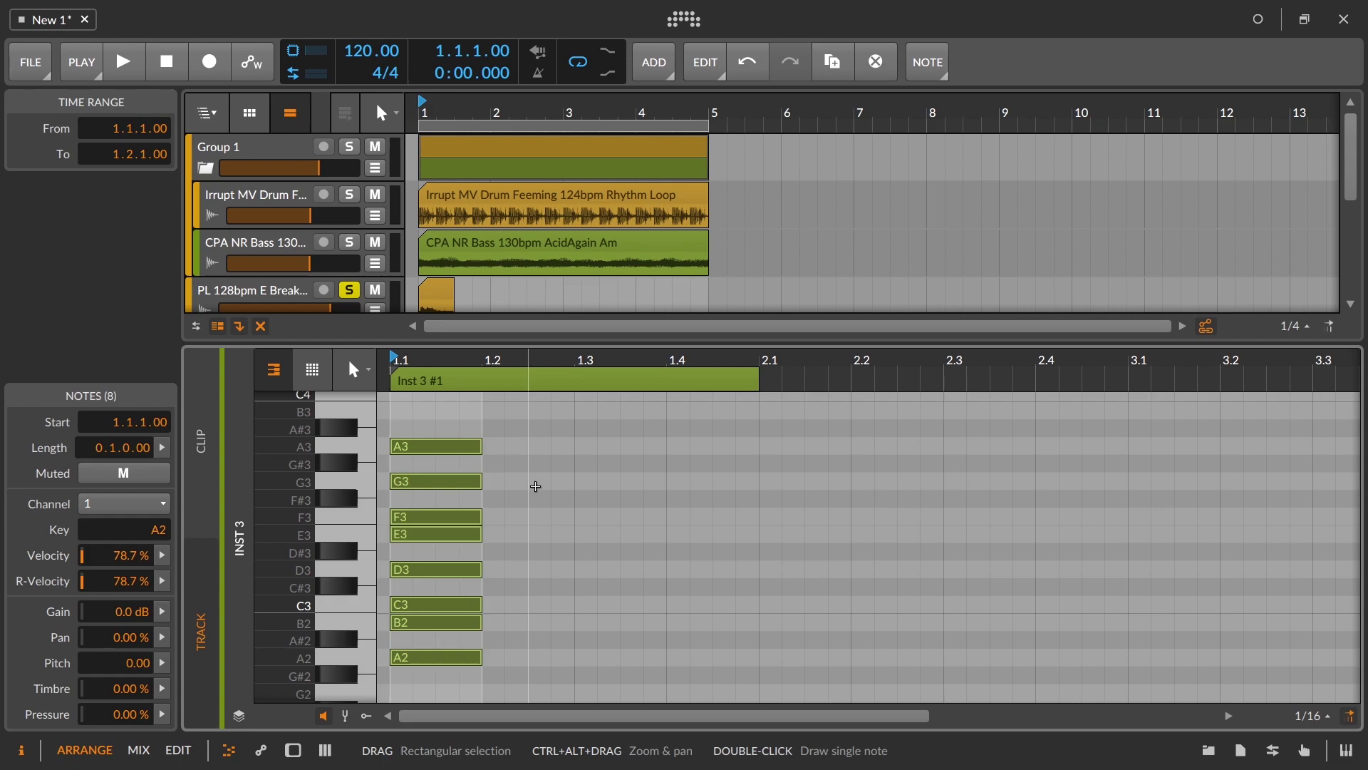
click(536, 486)
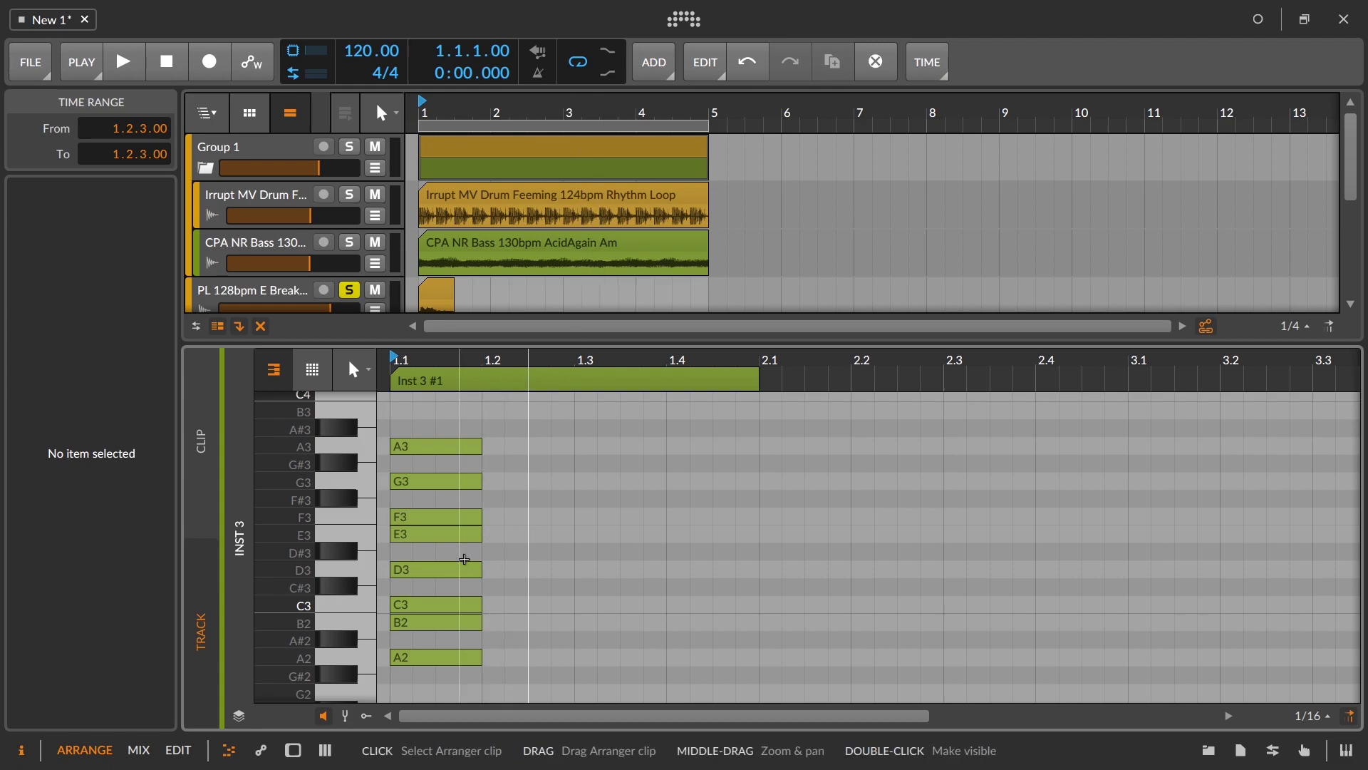
Step: Draw C3, D3, E3, F3 and G3 notes on the second beat
double_click(491, 605)
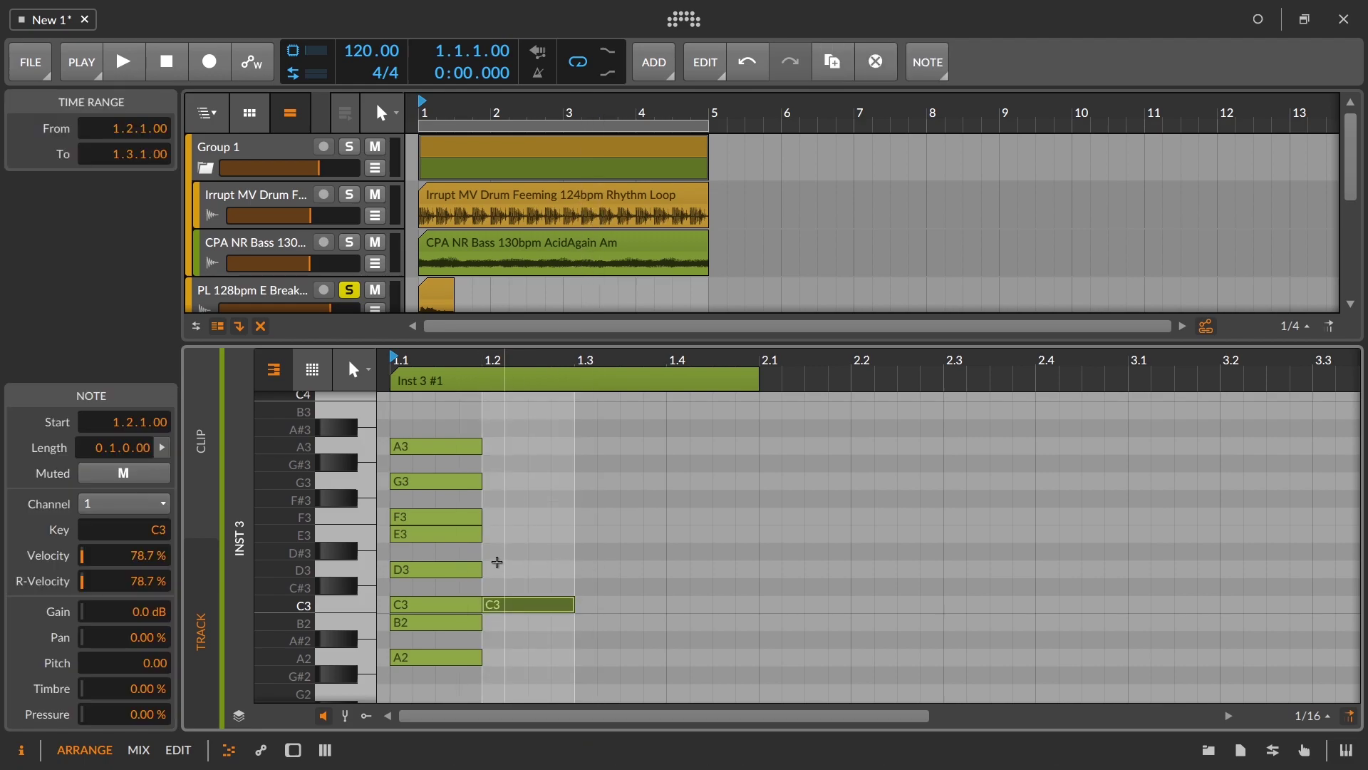
click(497, 567)
double_click(498, 568)
double_click(495, 534)
double_click(495, 516)
click(494, 484)
double_click(494, 484)
Step: Add A3, B3 and C4 notes on the second beat
click(498, 446)
double_click(499, 446)
click(499, 411)
double_click(499, 411)
scroll(520, 493, up, 3)
double_click(510, 470)
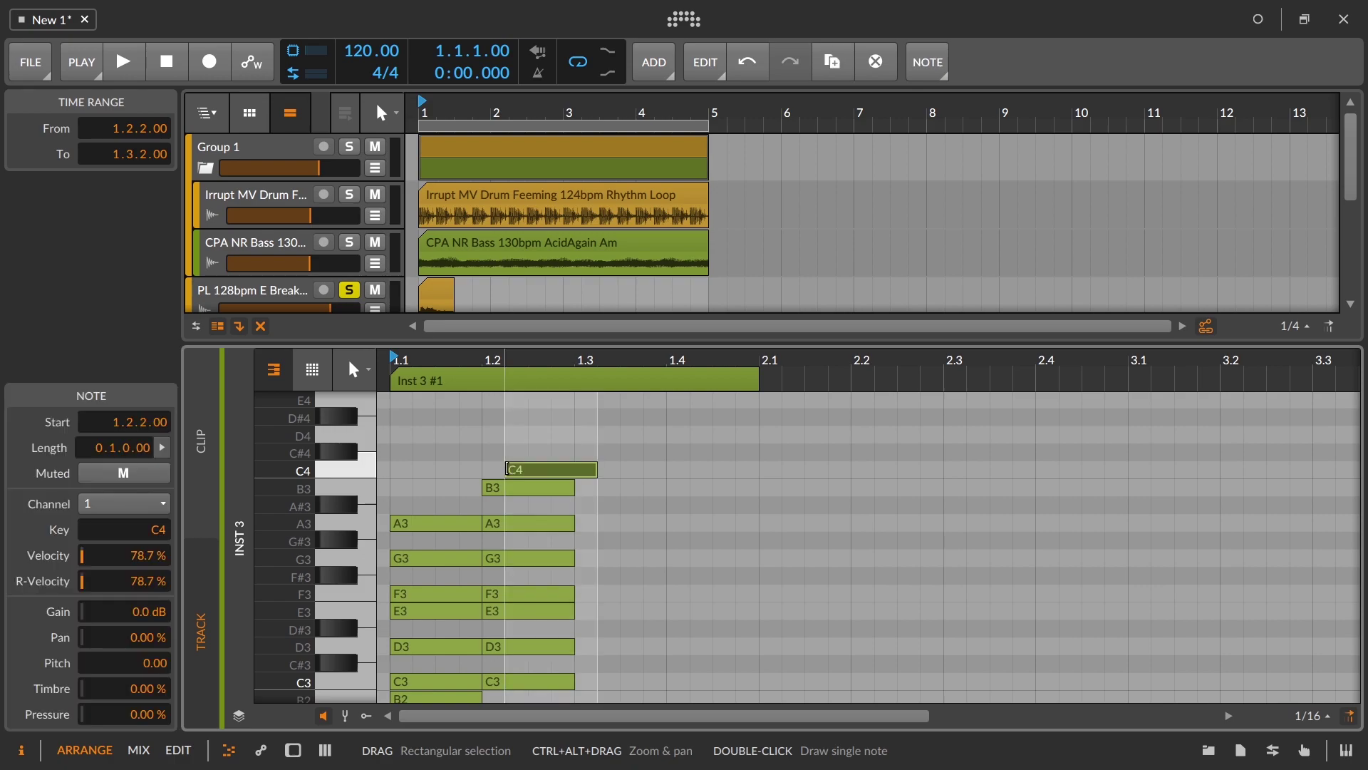
Step: Select the eight second-beat notes and transpose them up four semitones
drag(525, 471, 497, 479)
scroll(563, 613, down, 5)
click(563, 613)
scroll(562, 612, up, 5)
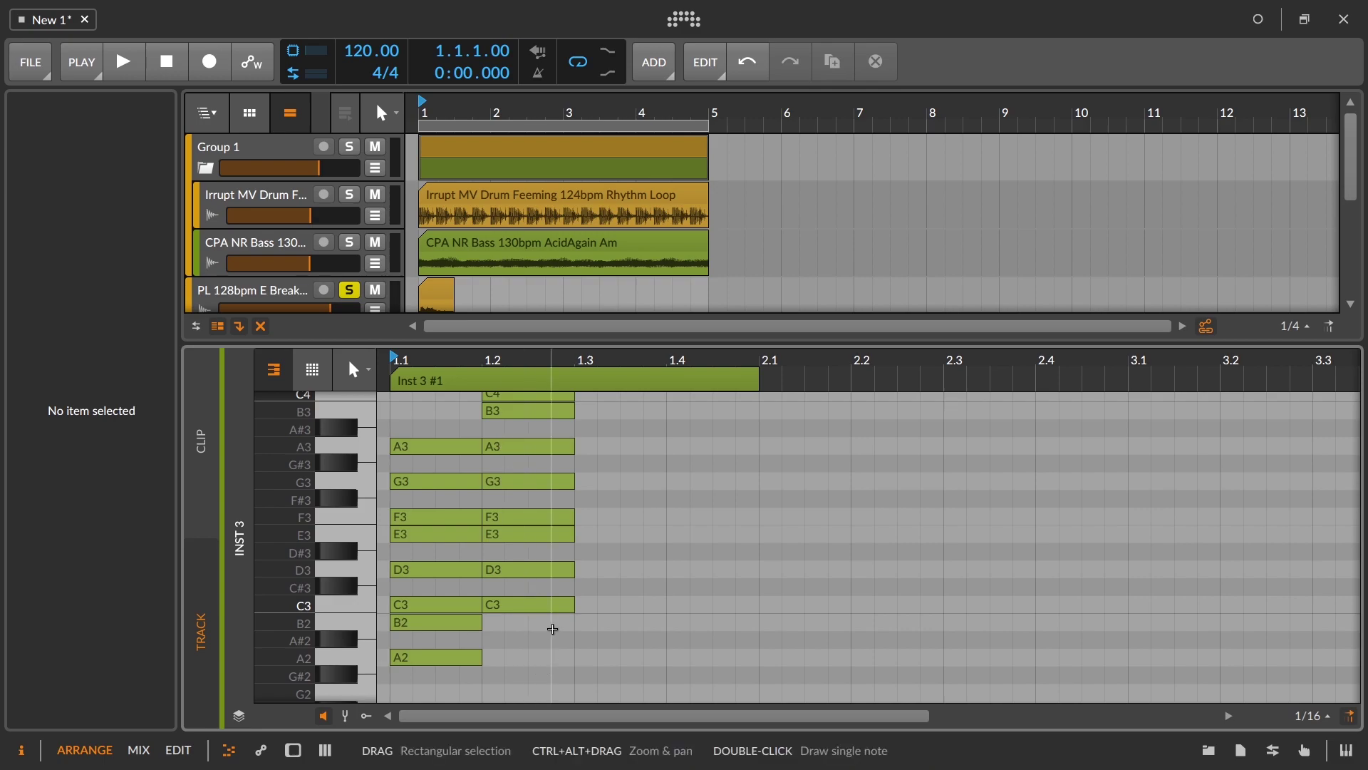
scroll(542, 606, down, 1)
drag(514, 413, 542, 686)
scroll(635, 629, down, 1)
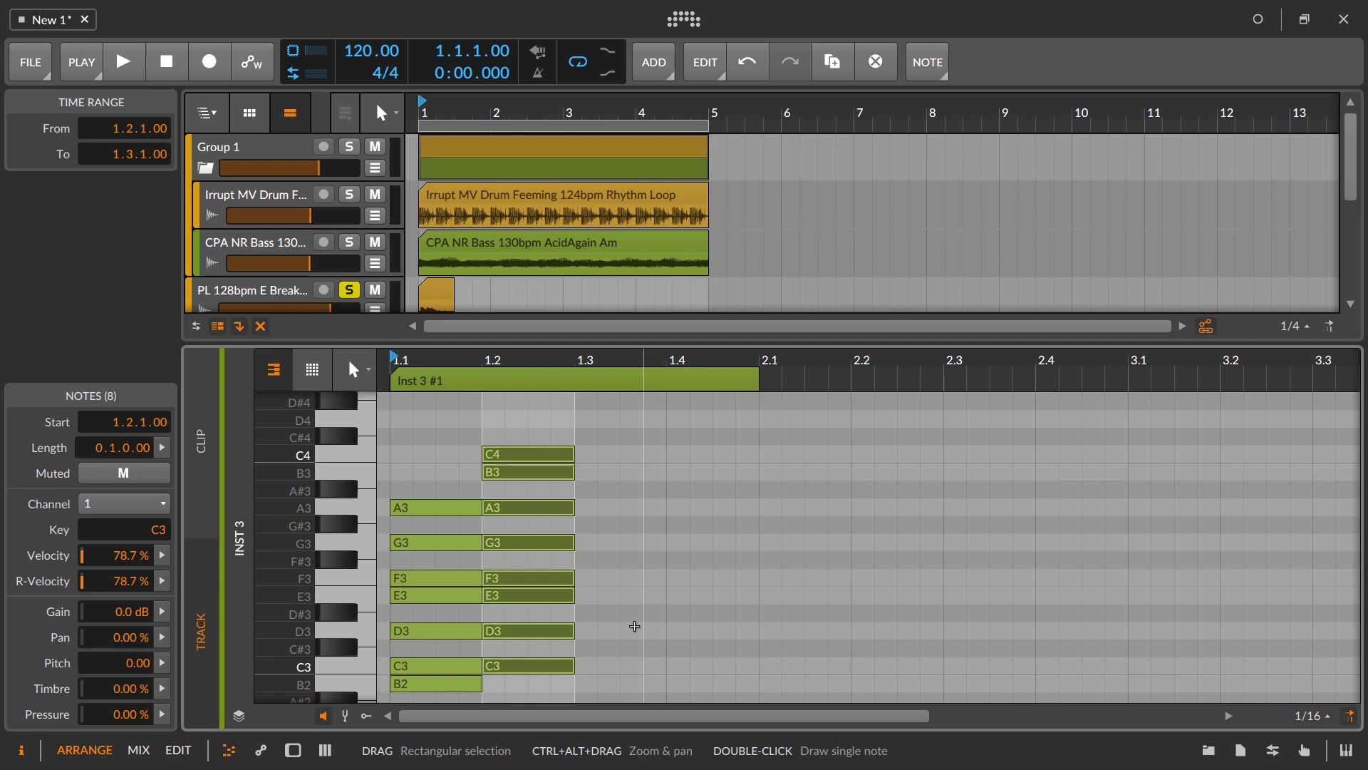
key(Up)
key(Up)
key(Up)
key(Up)
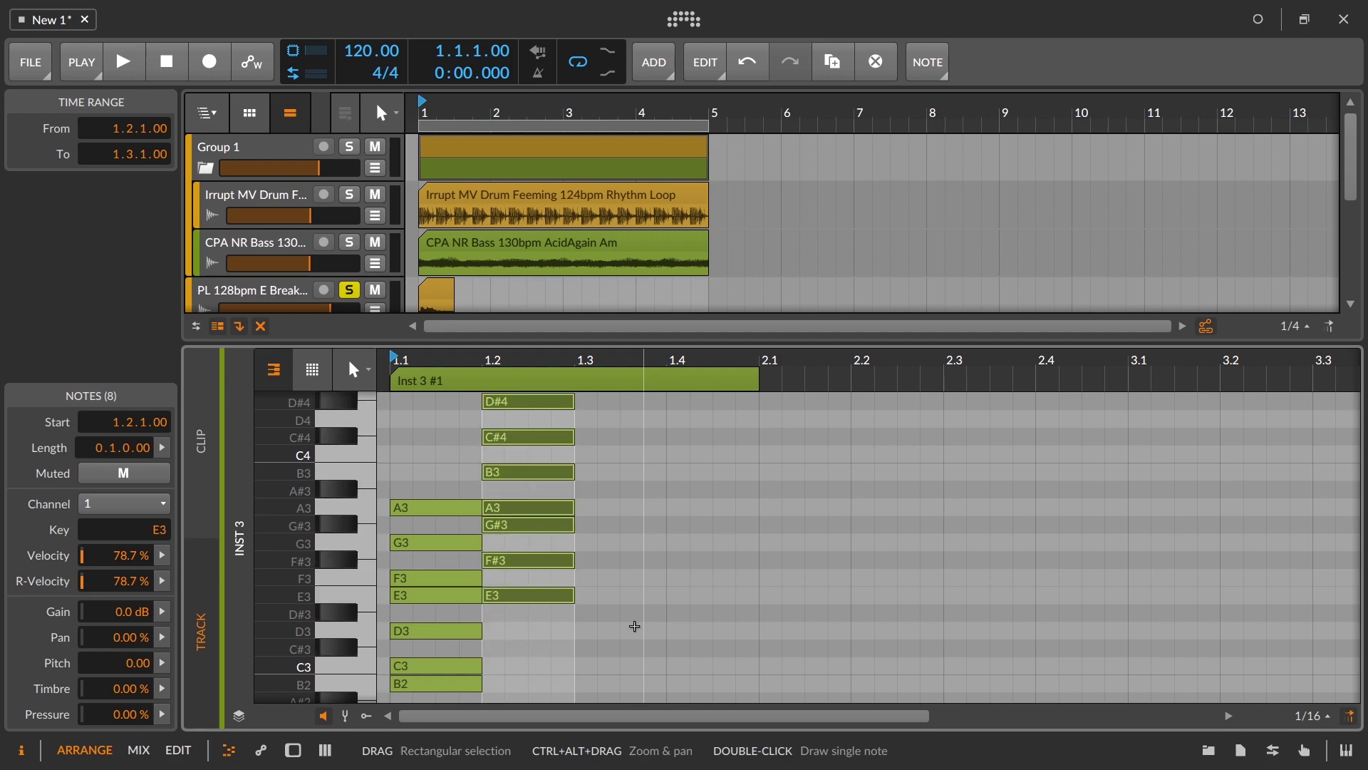
click(635, 626)
Step: Delete E4 and drop D#4, C#4 and B3 down an octave
drag(531, 341, 522, 211)
scroll(562, 470, up, 3)
scroll(562, 471, down, 1)
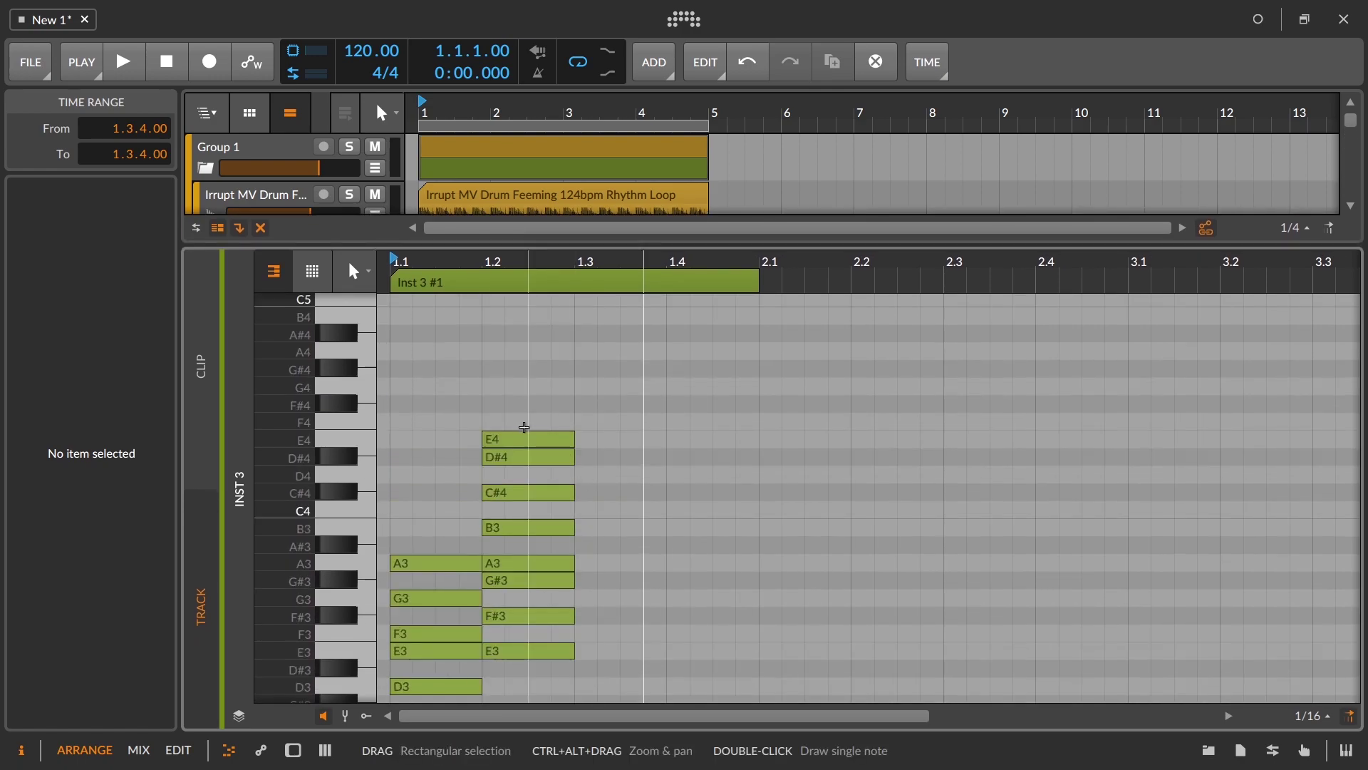
click(525, 440)
key(Delete)
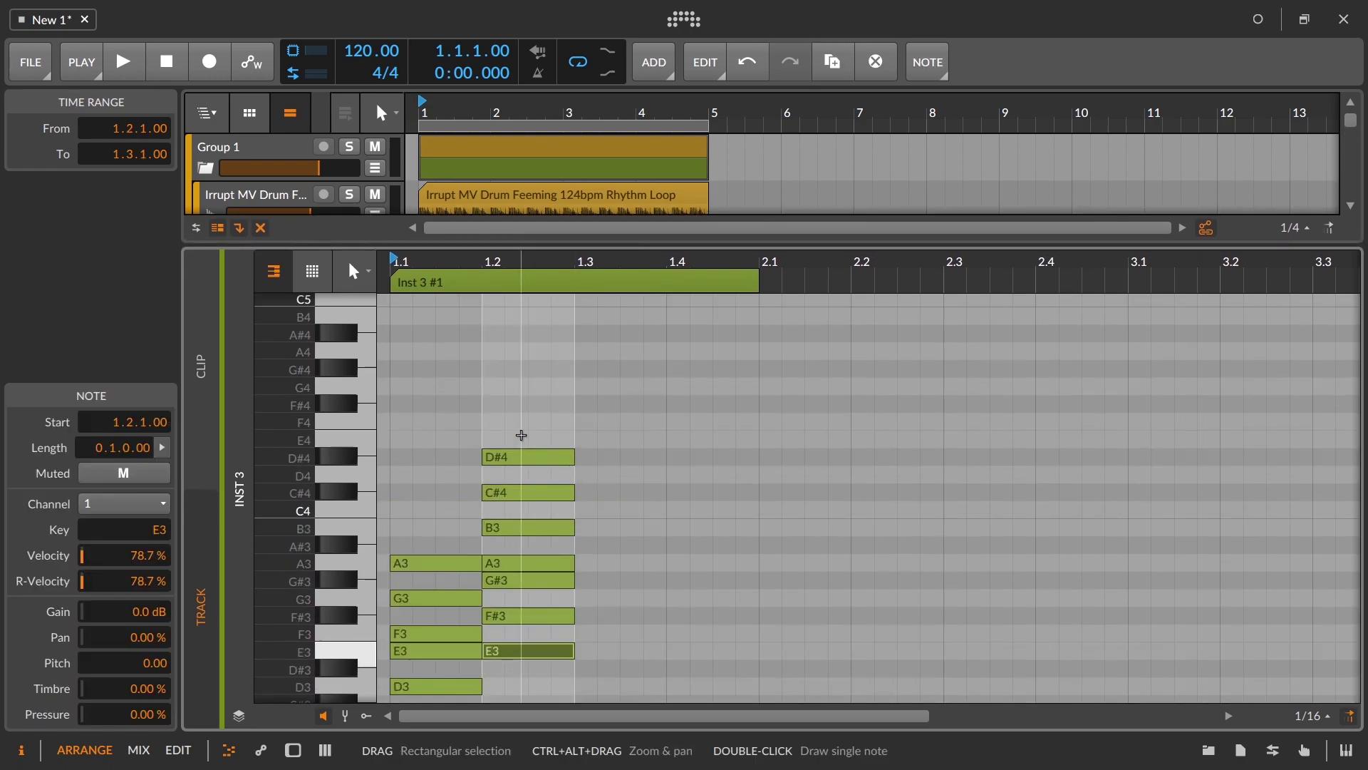
click(523, 458)
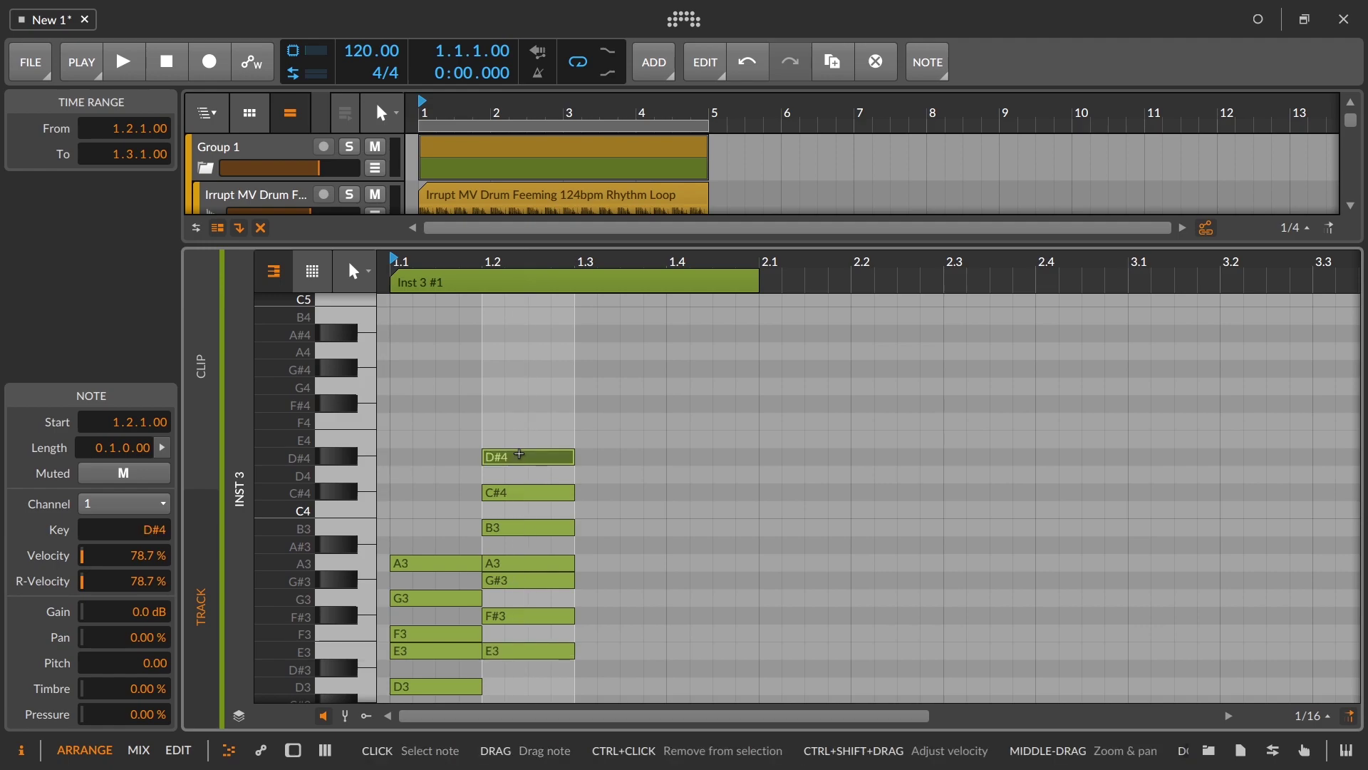
key(shift+Down)
click(508, 493)
key(shift+Down)
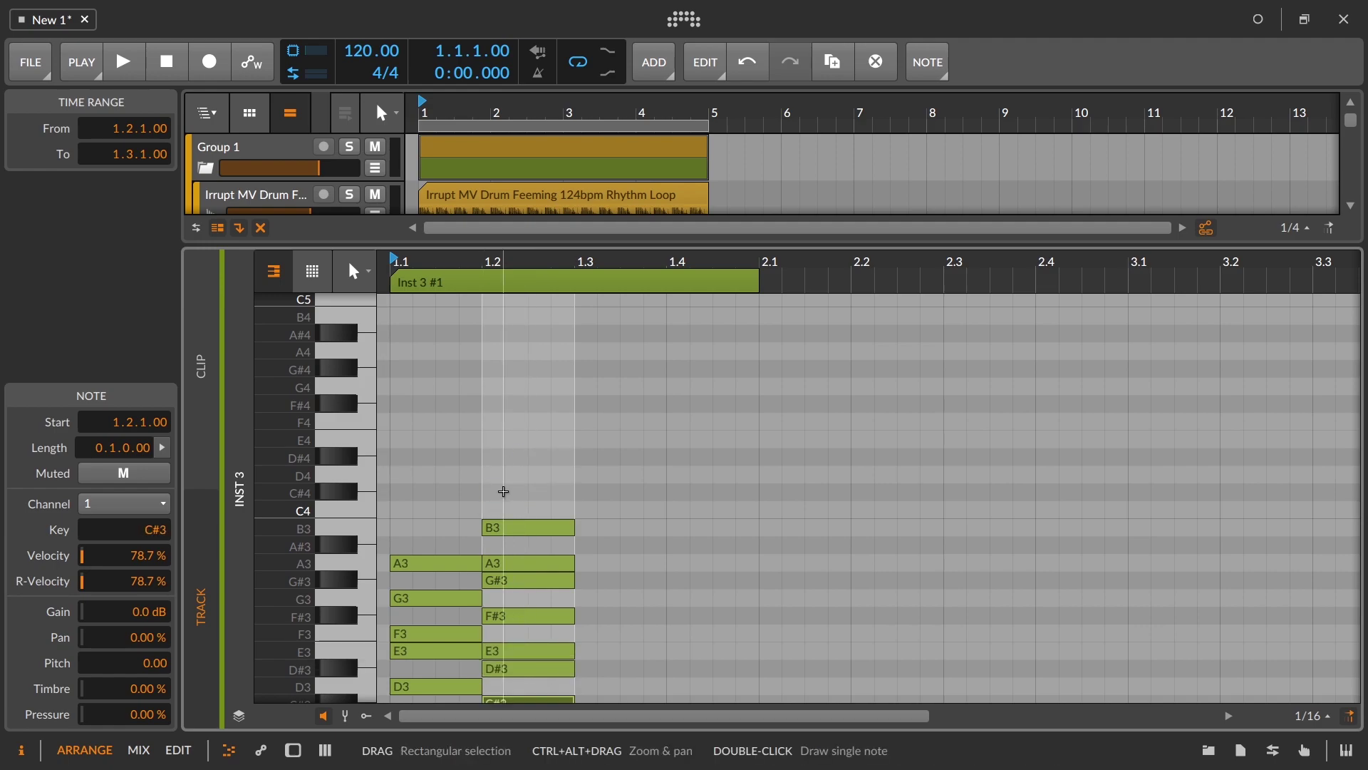
click(501, 530)
key(shift+Down)
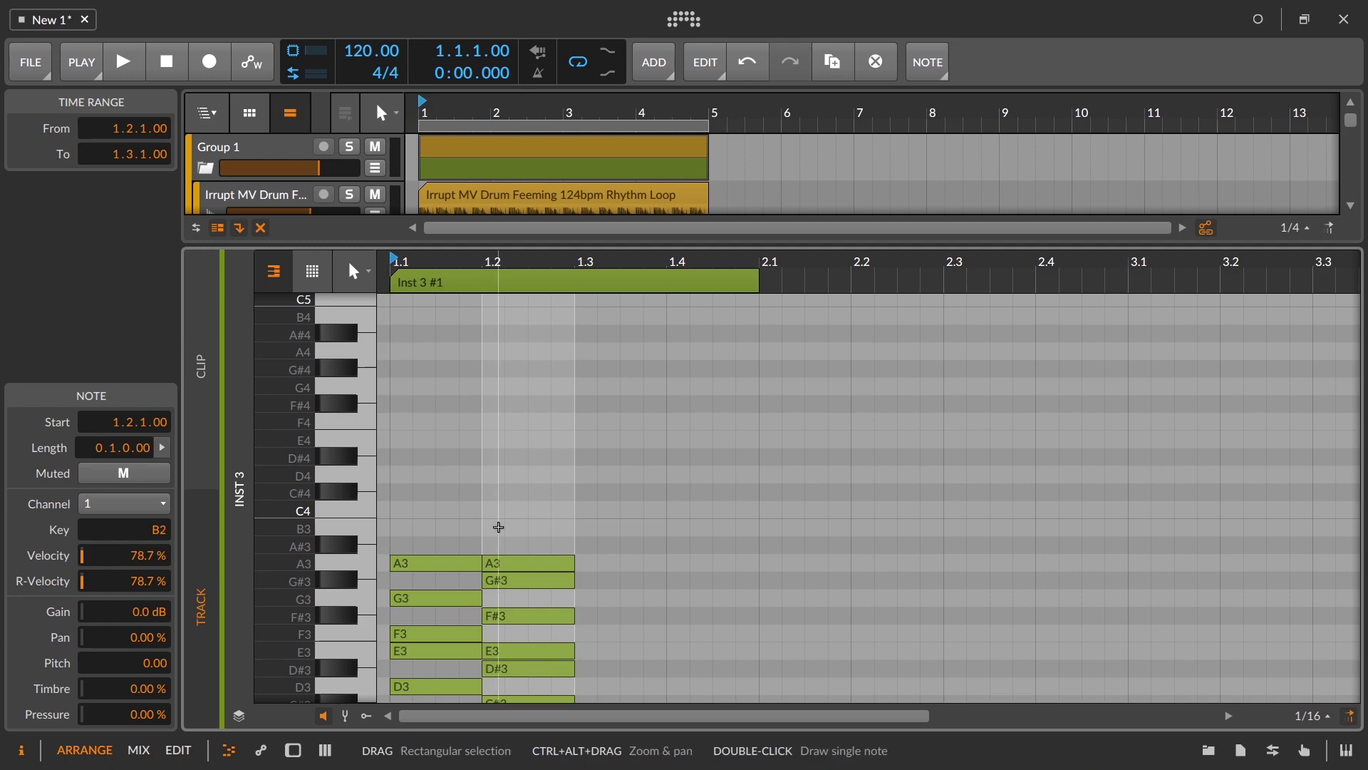
Step: Check the A2, A3 and G#3 notes, then reveal more arrangement tracks
scroll(620, 499, down, 5)
scroll(545, 526, up, 4)
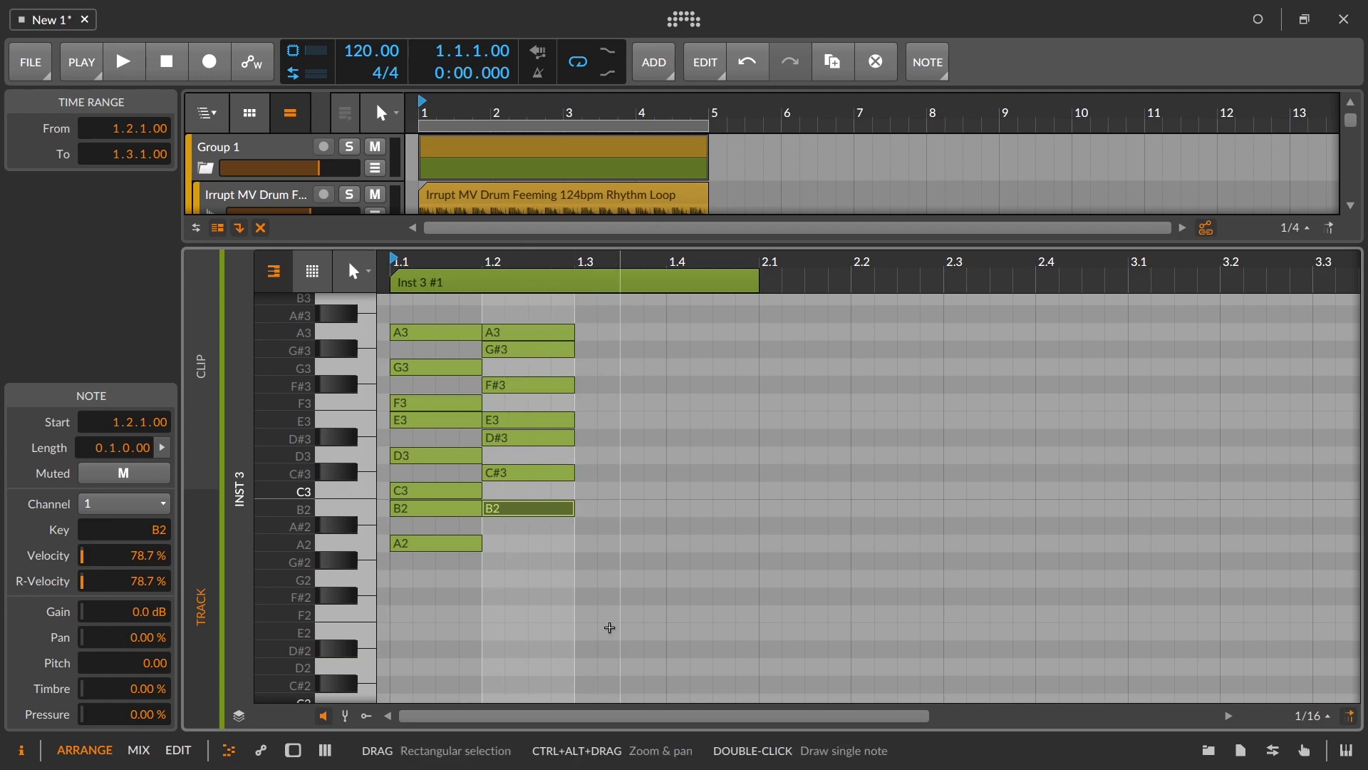
click(443, 545)
click(507, 334)
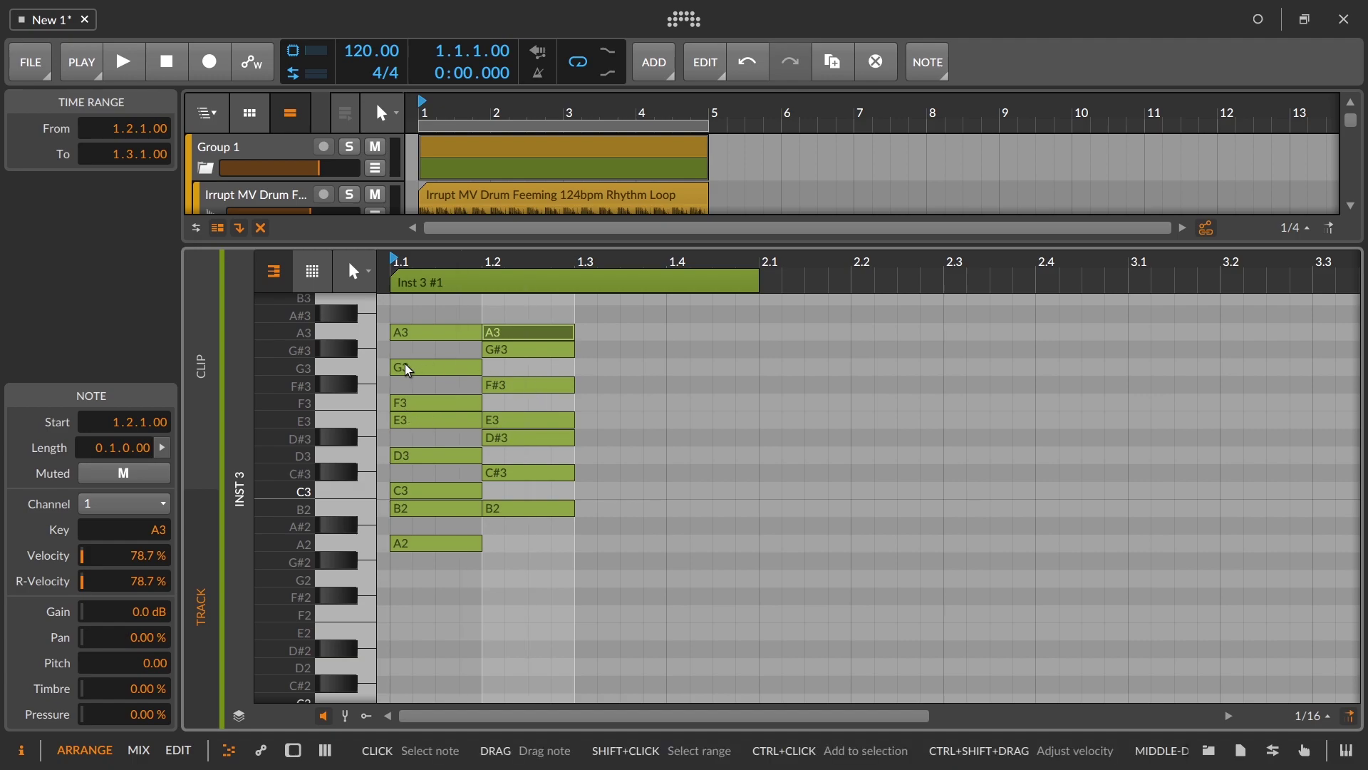
click(510, 358)
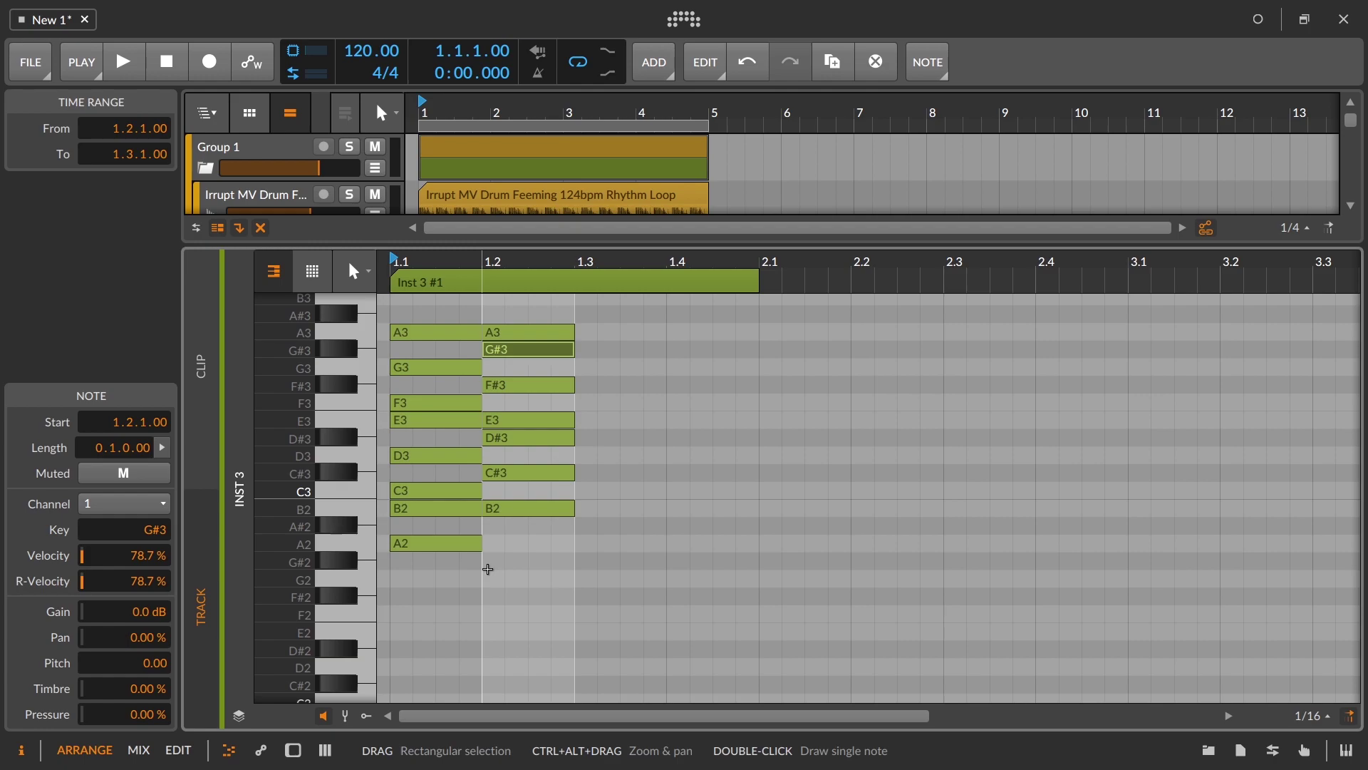
drag(491, 239, 491, 457)
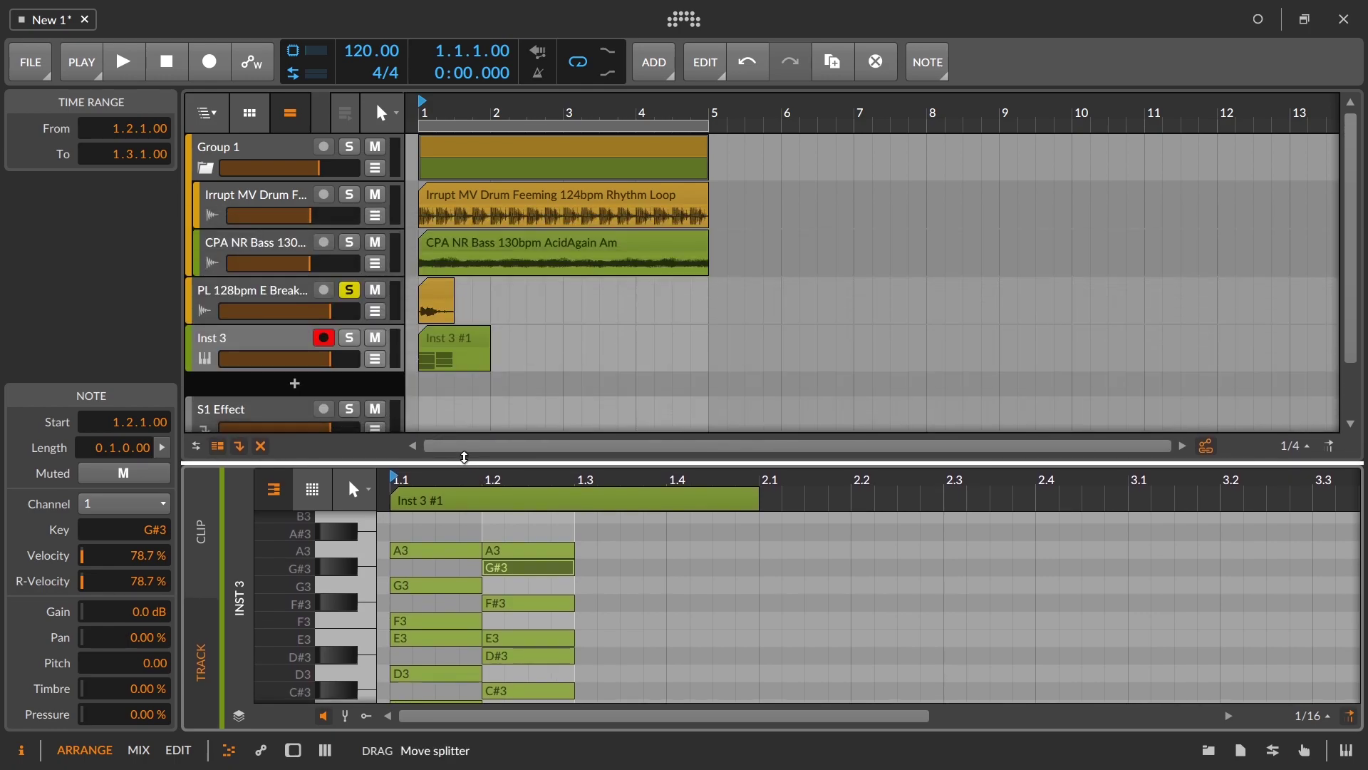
Step: Play the BreakDown FX clip briefly, then delete the Inst 3 #1 clip
click(437, 302)
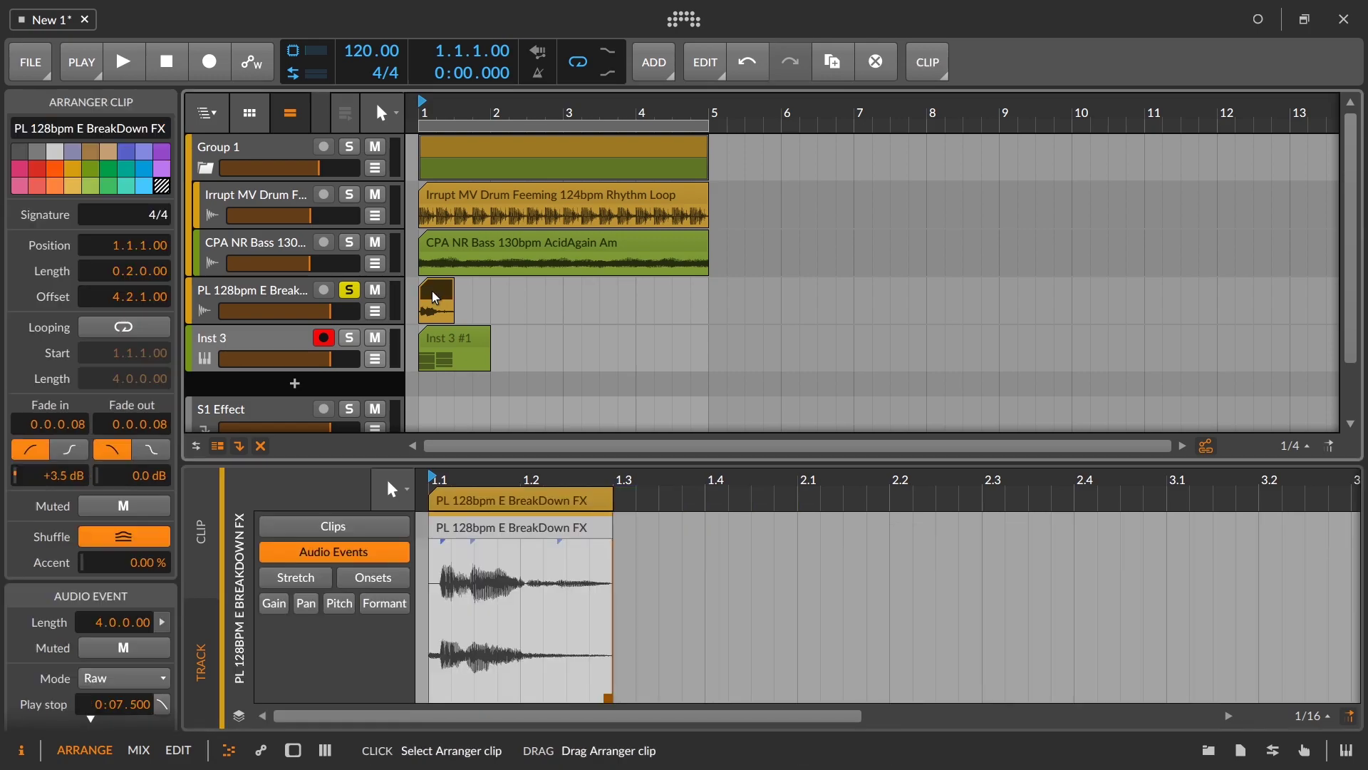
key(space)
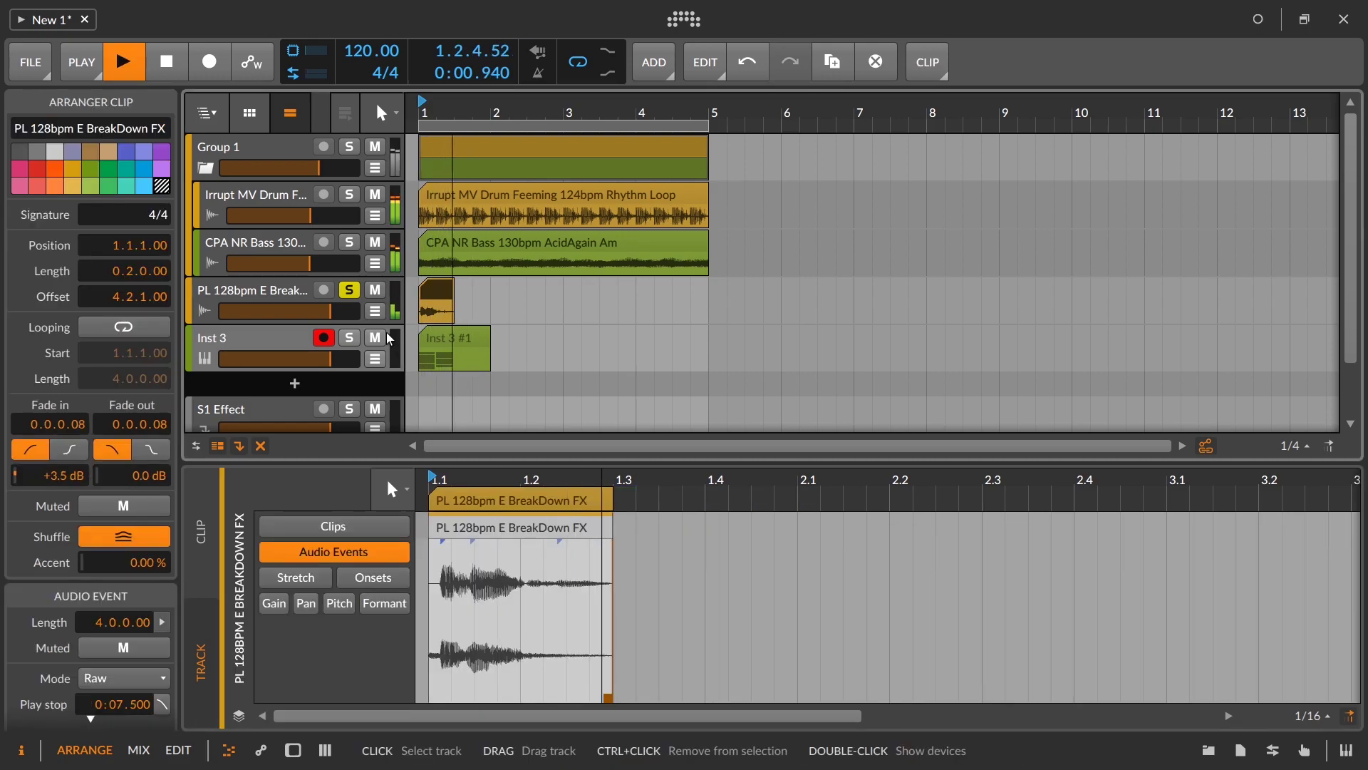
key(space)
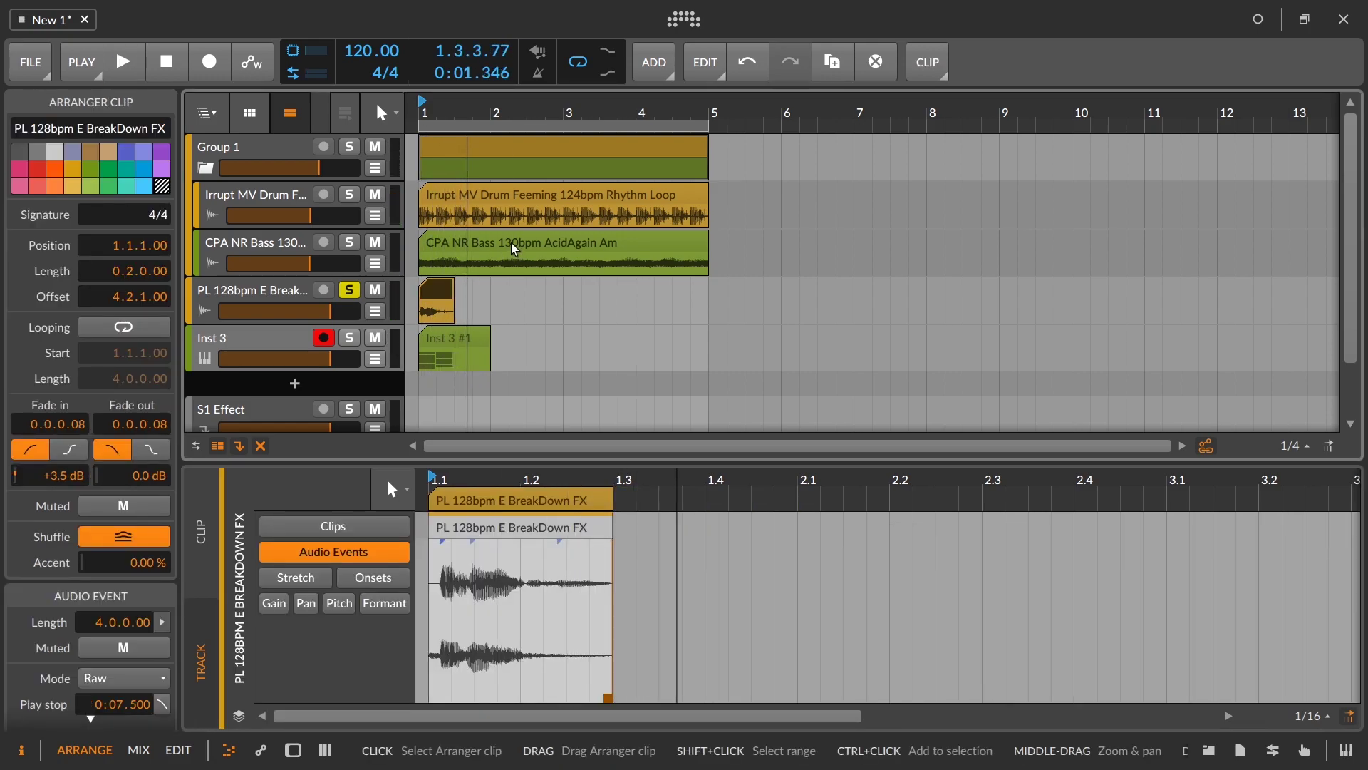
click(470, 336)
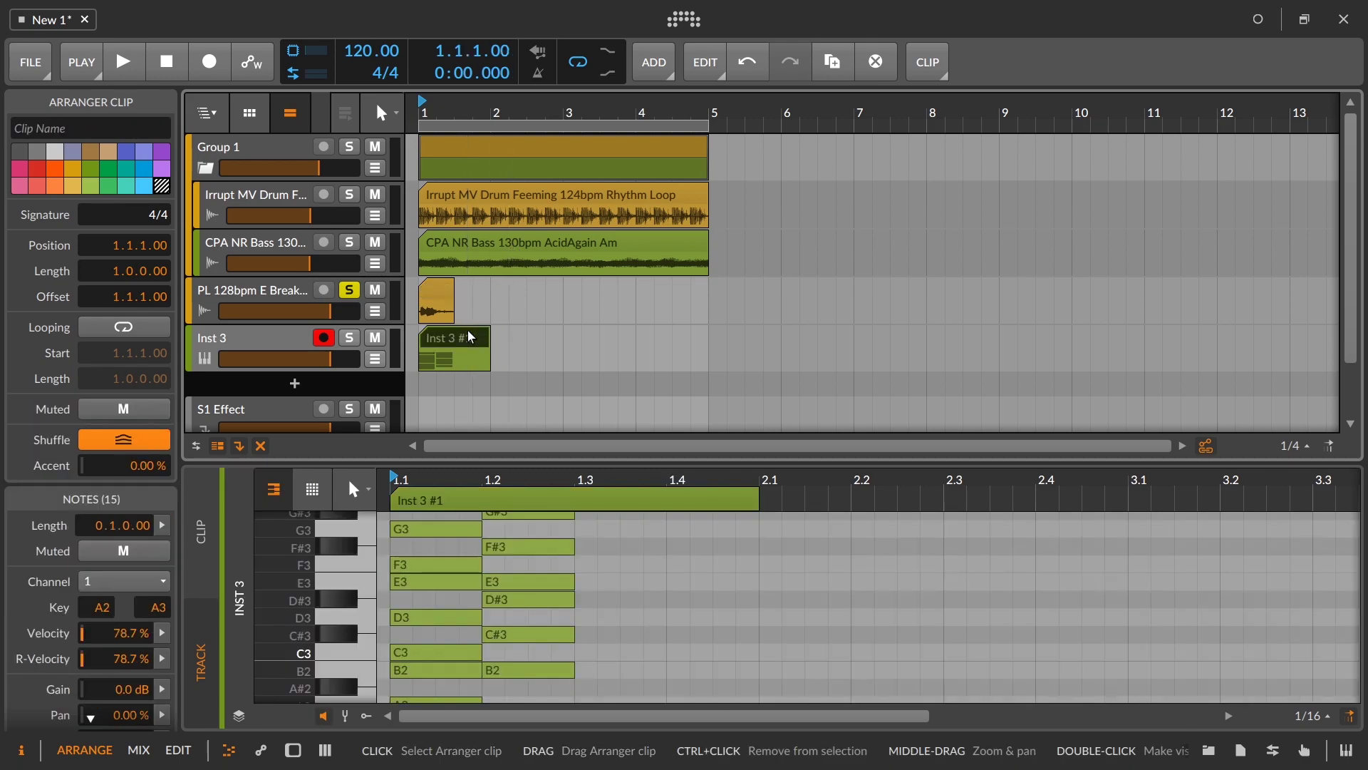
key(Delete)
Step: Turn off solo on the PL 128bpm E BreakDown FX track
click(267, 293)
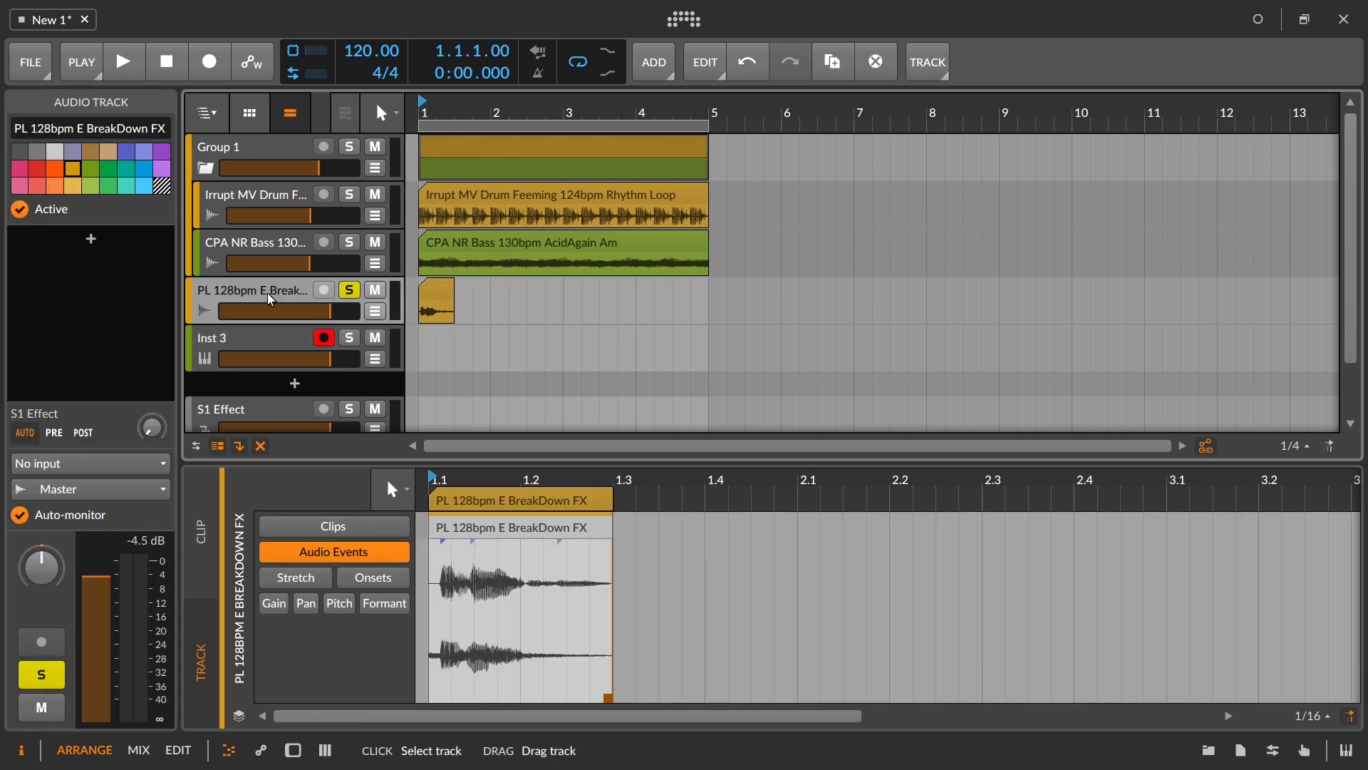
double_click(267, 293)
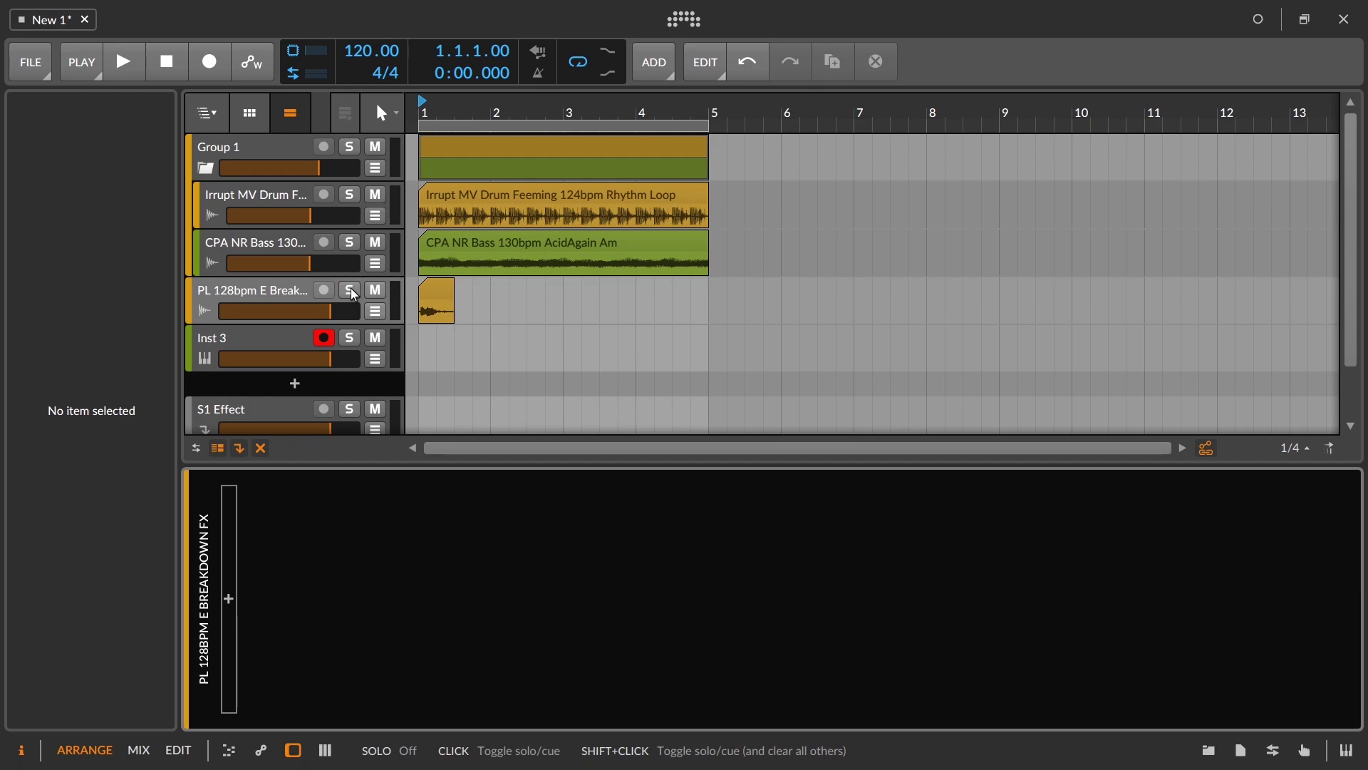
click(349, 289)
click(264, 288)
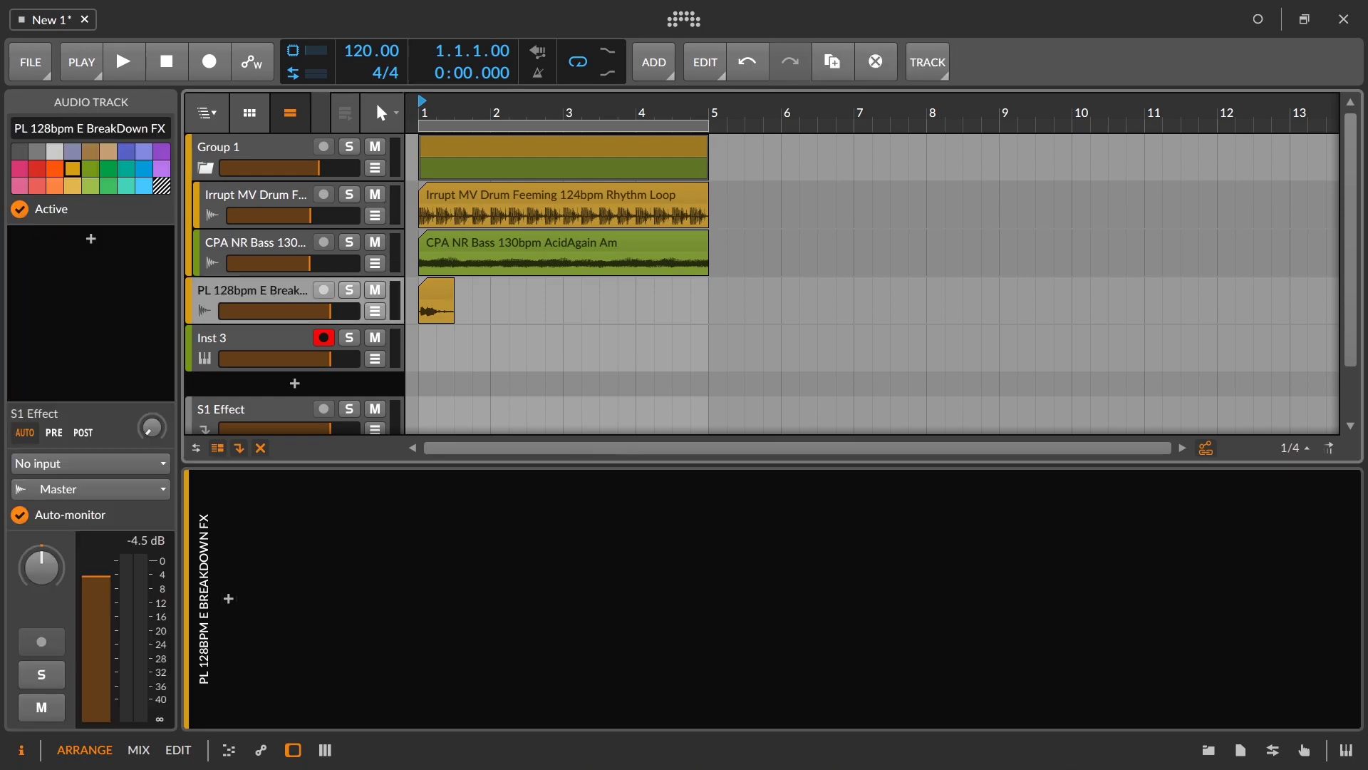
Step: Search devices for 'melda' and insert MTuner on the PL vocal track
click(1209, 750)
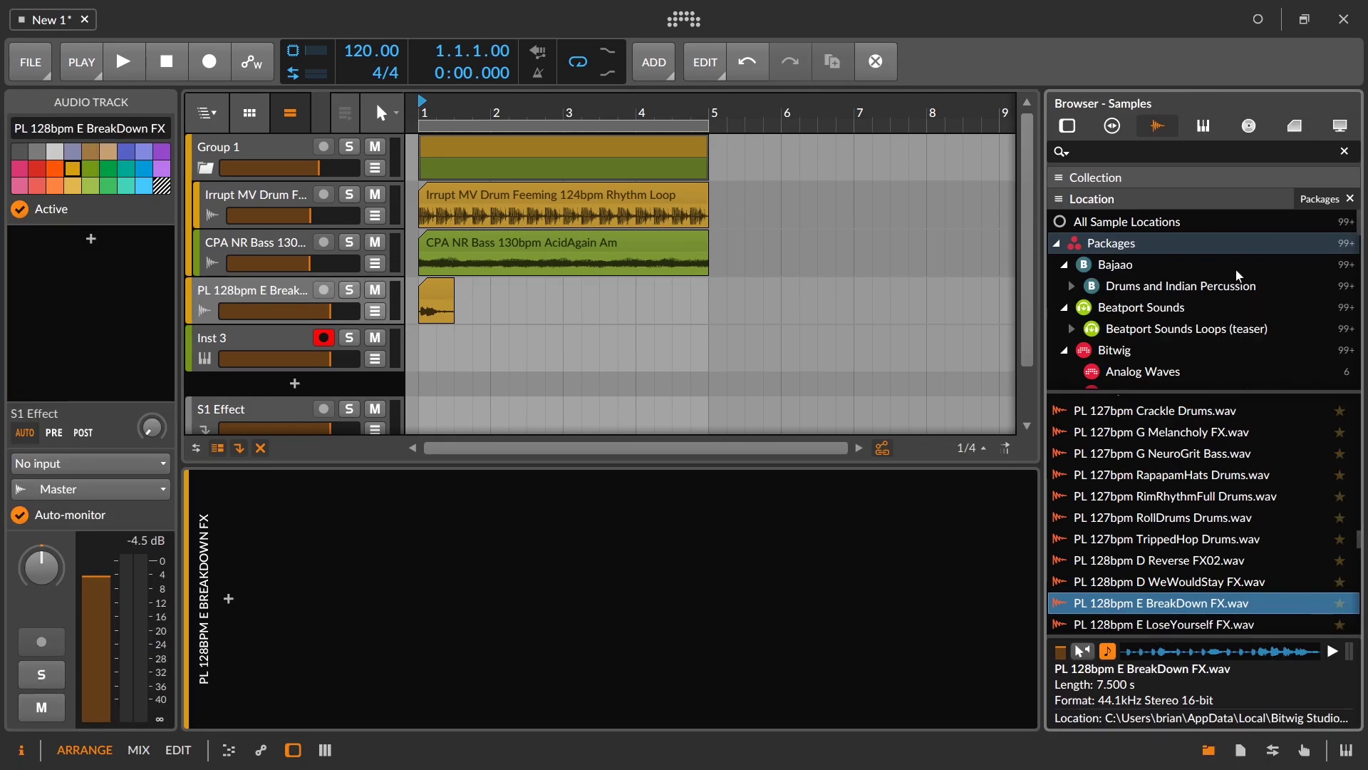
click(1068, 125)
text(melda)
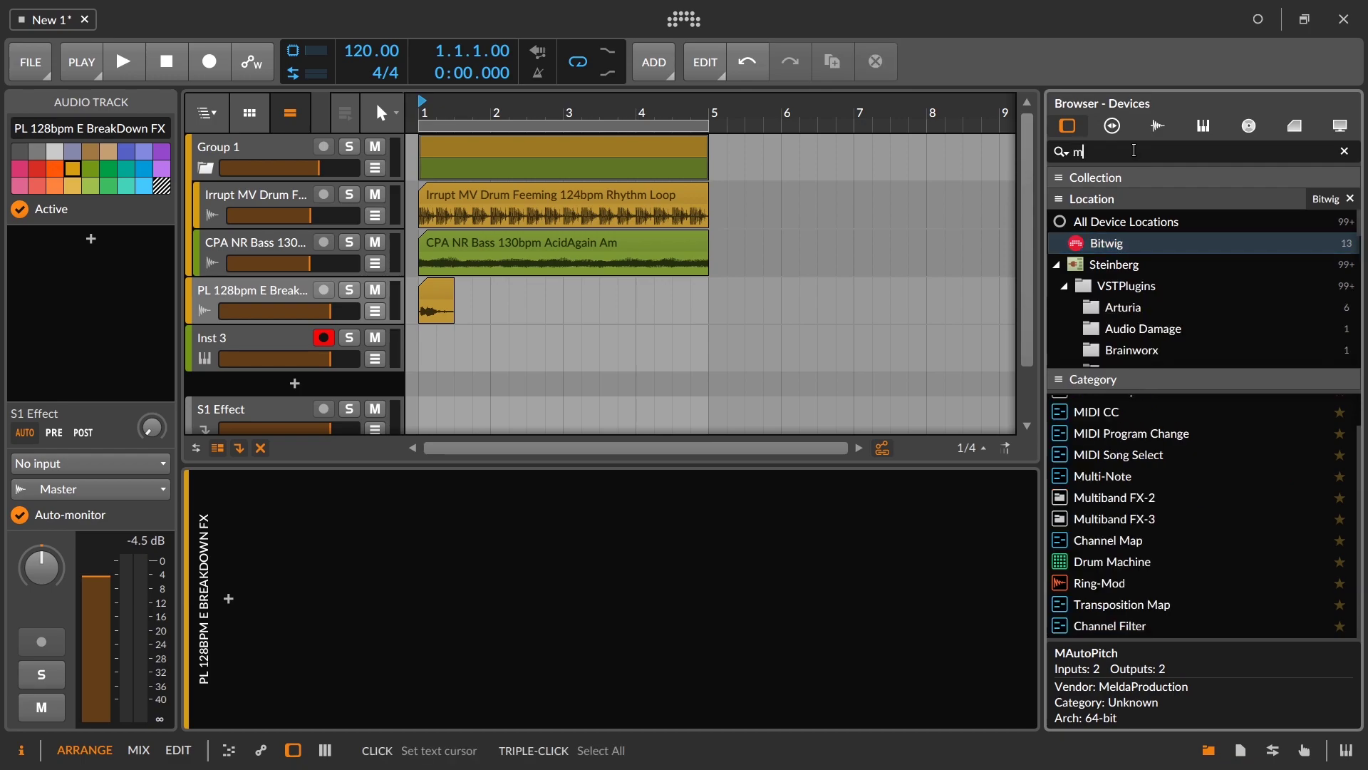
click(1084, 269)
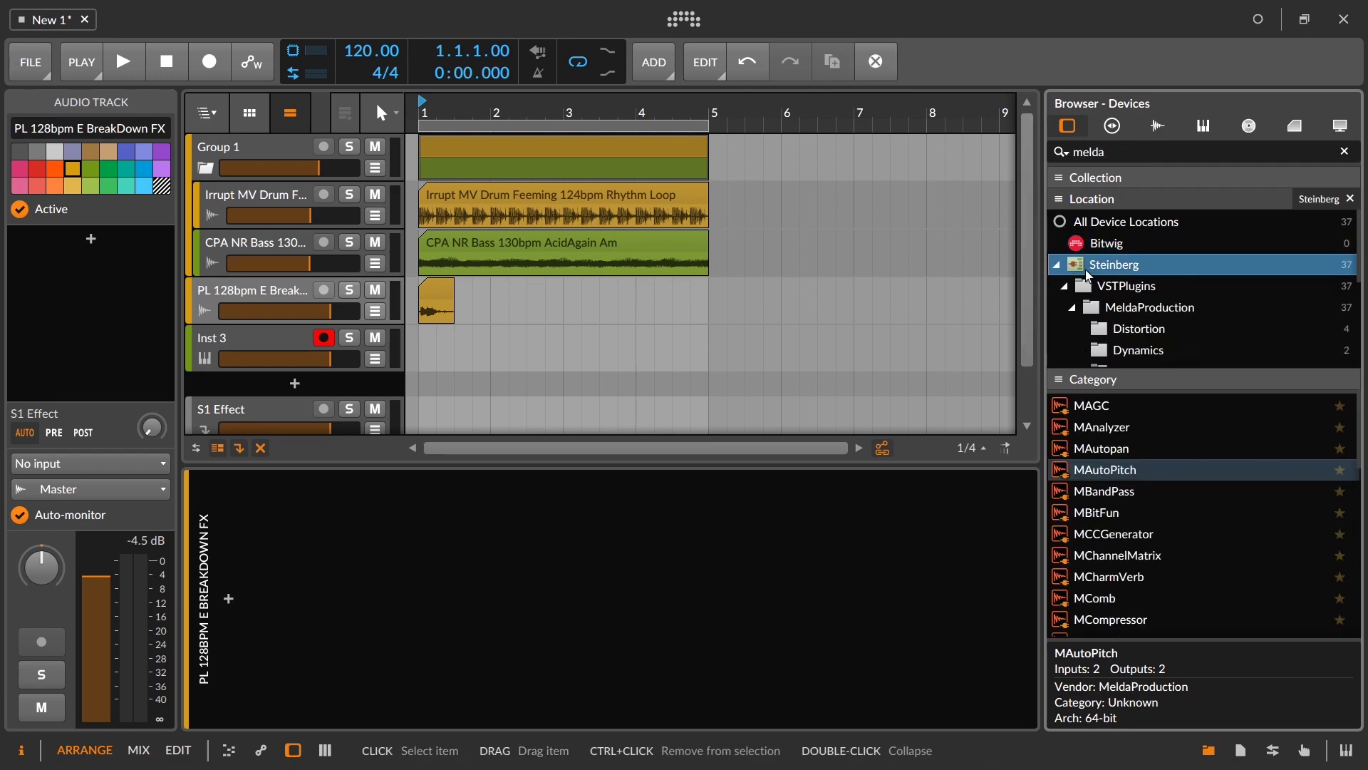
click(1146, 467)
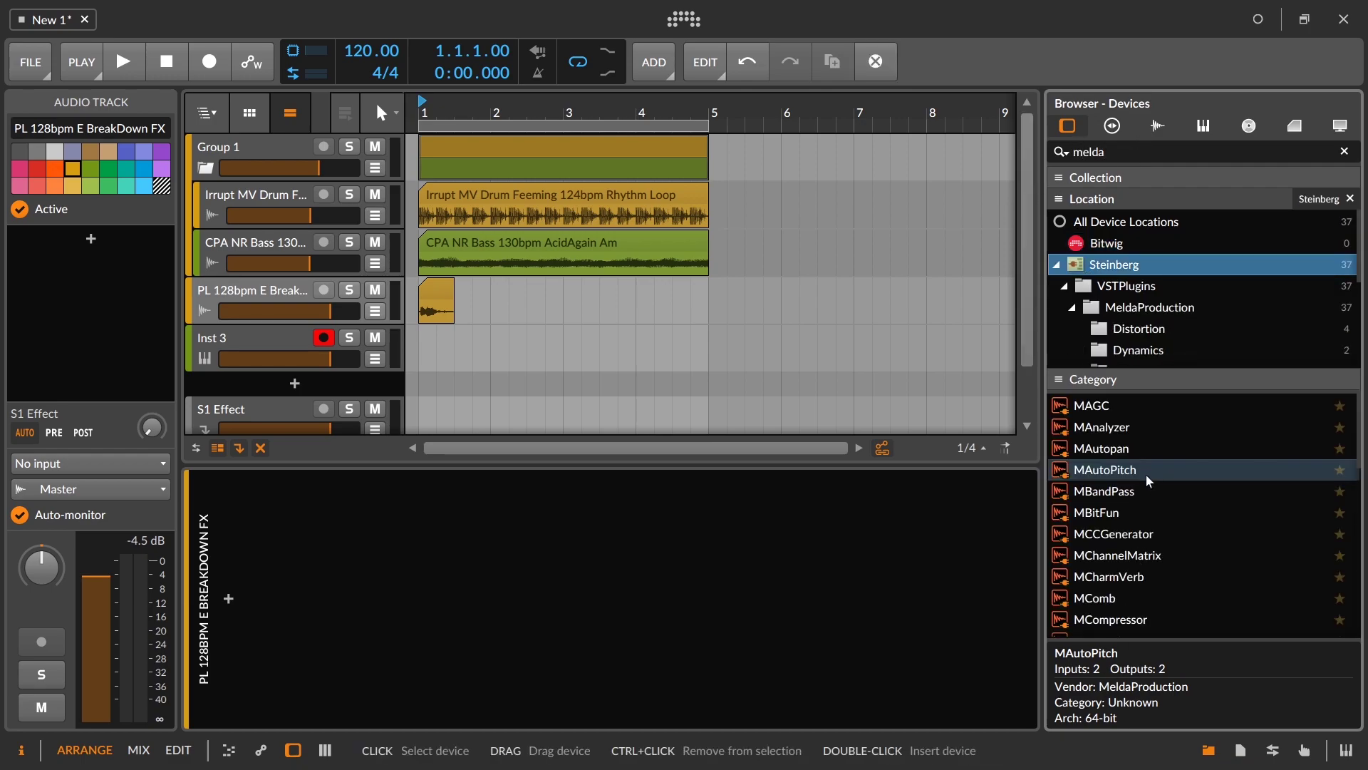
scroll(1131, 620, down, 10)
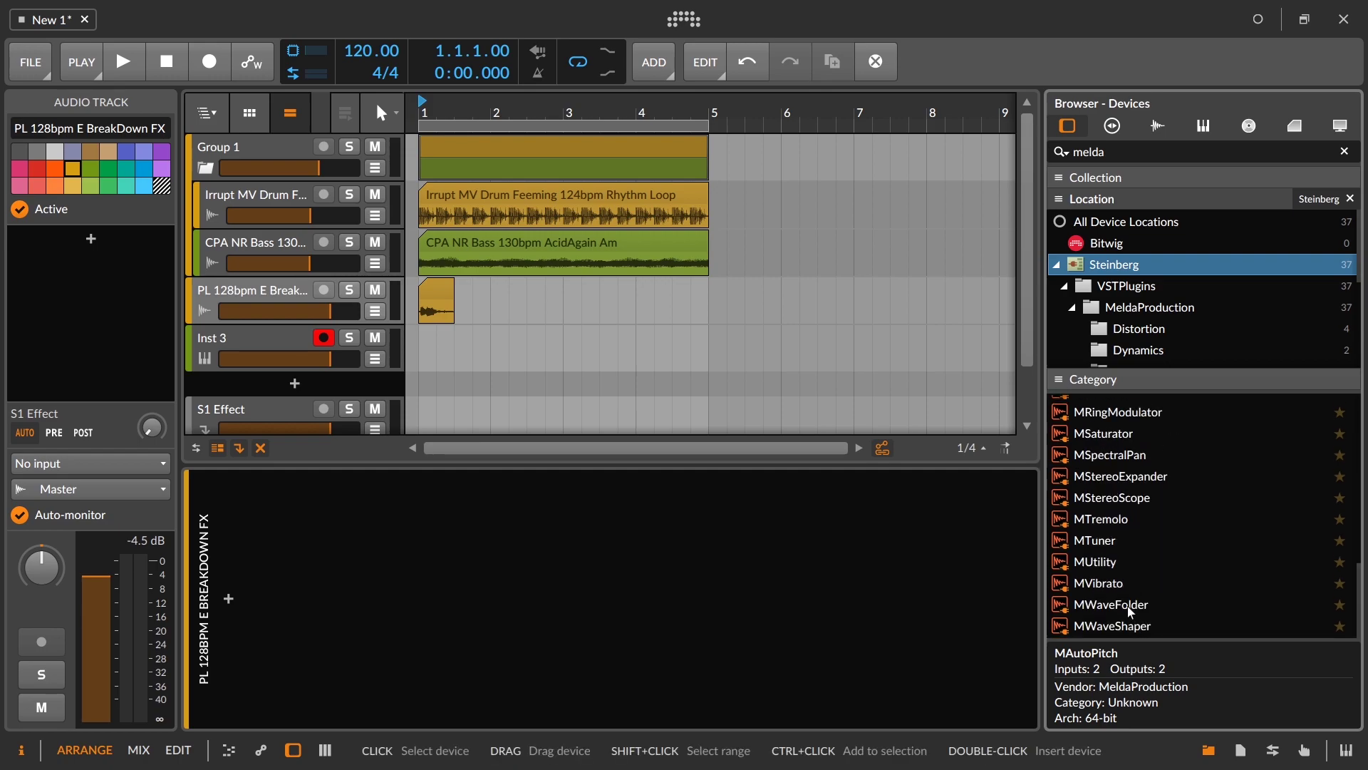
double_click(1121, 540)
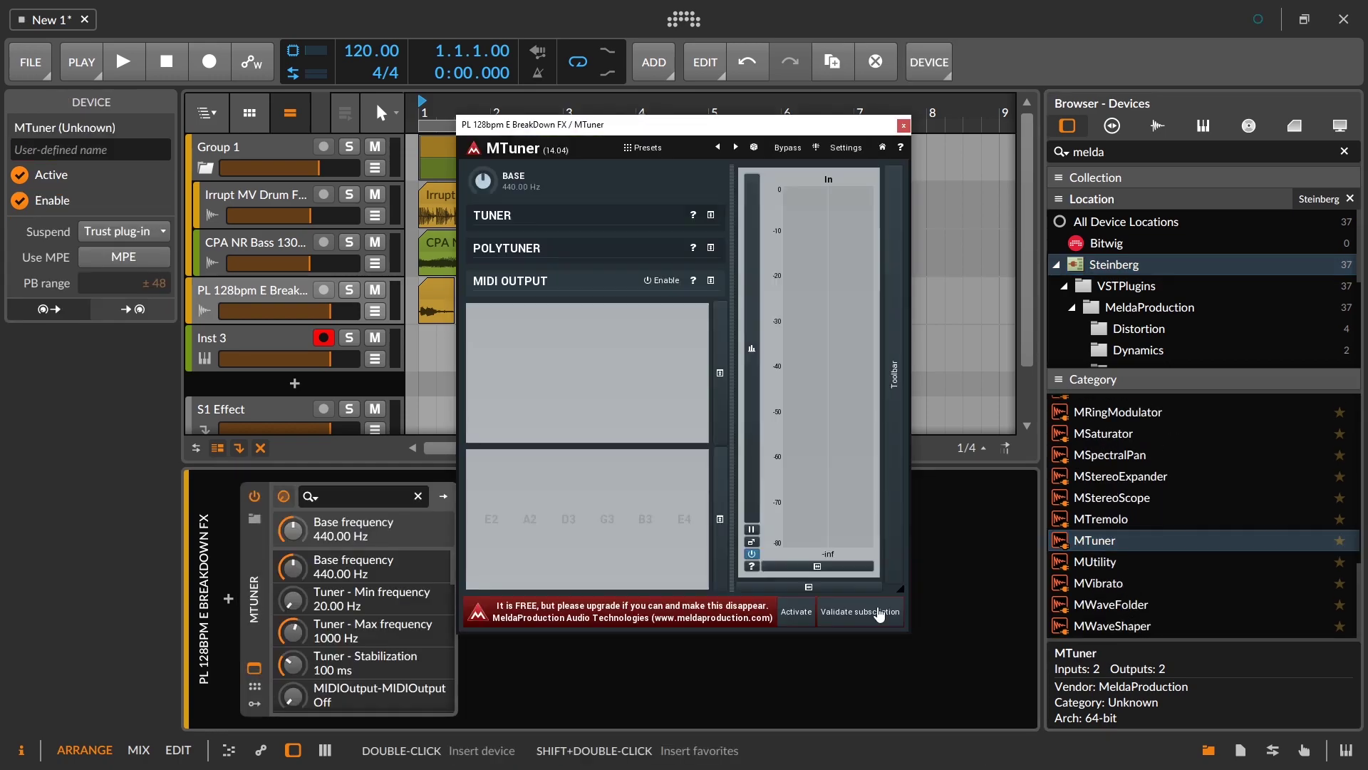
click(876, 663)
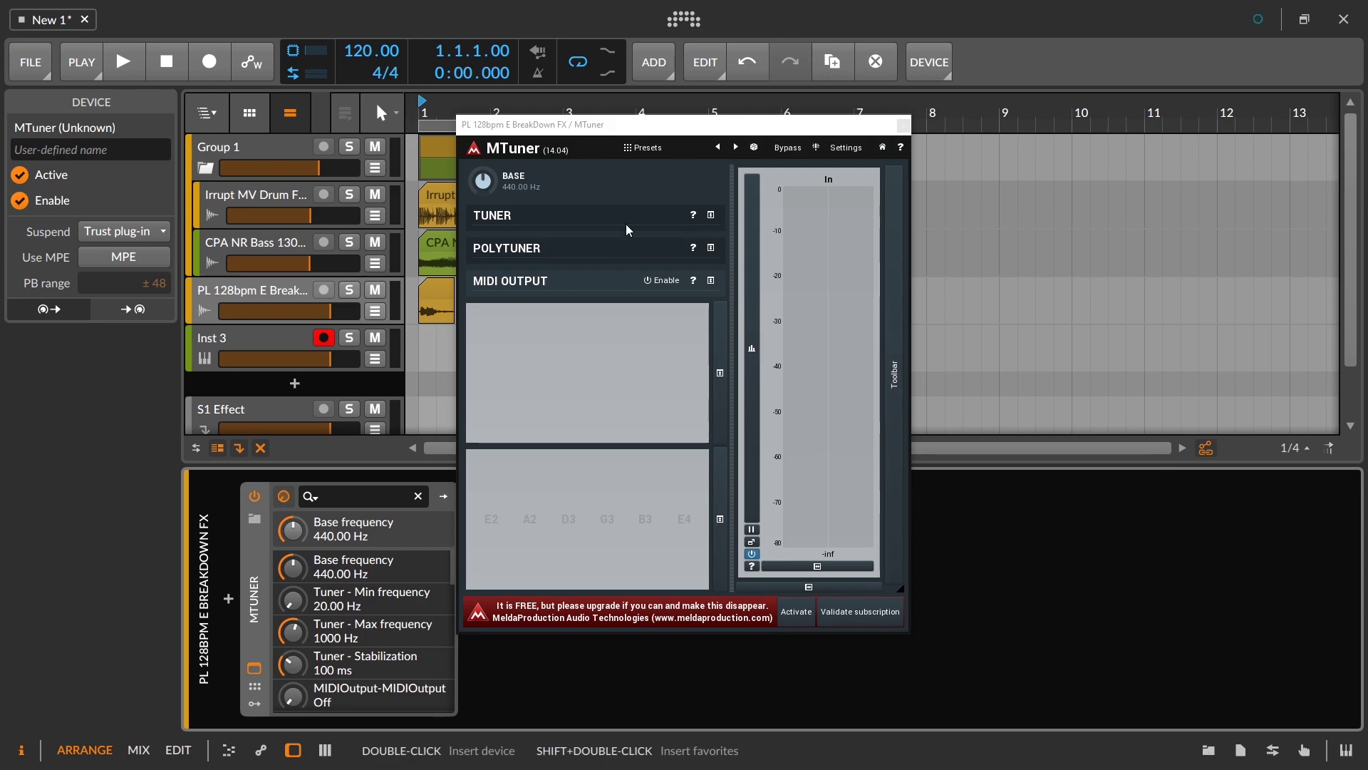
Step: Play the vocal clip so MTuner reads G#4 at -28 cents, then move the MTuner window aside
click(446, 293)
key(space)
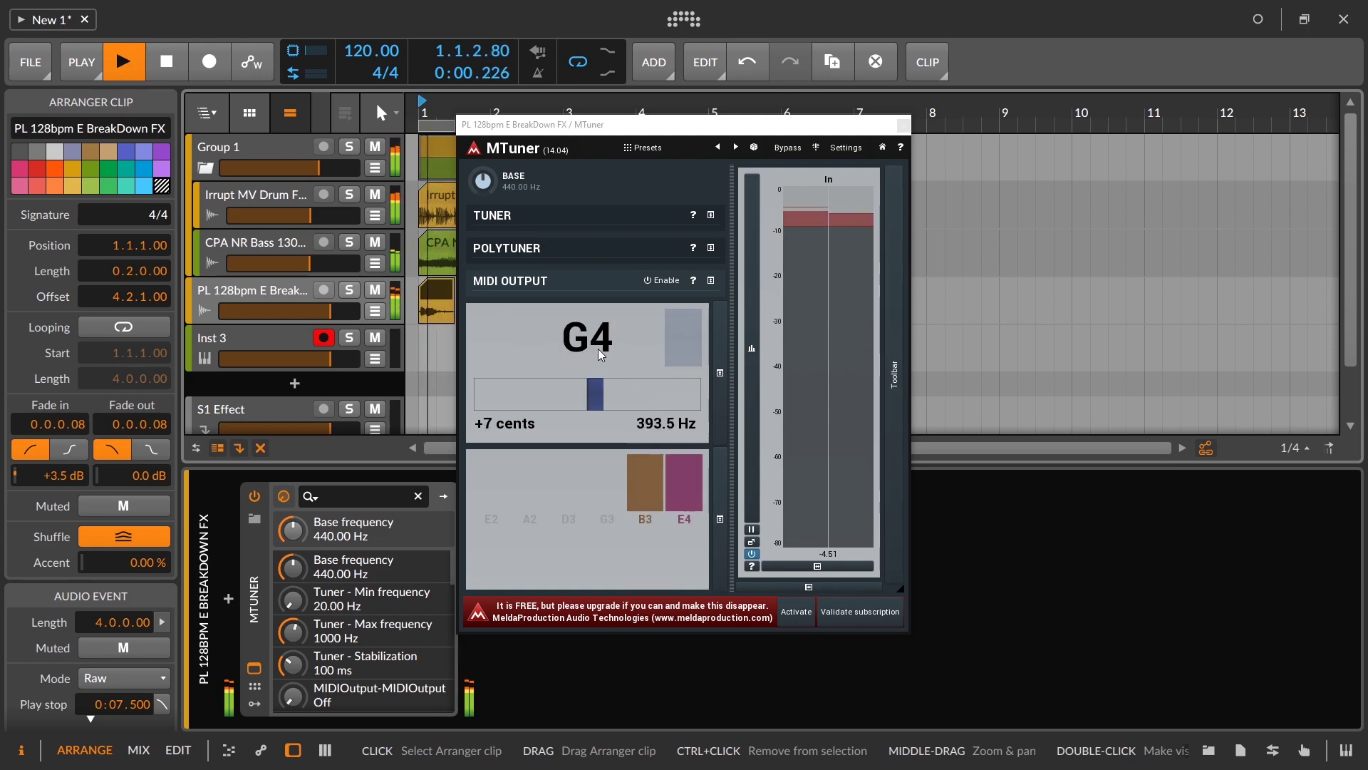
key(space)
drag(784, 124, 1044, 225)
drag(1122, 254, 1153, 259)
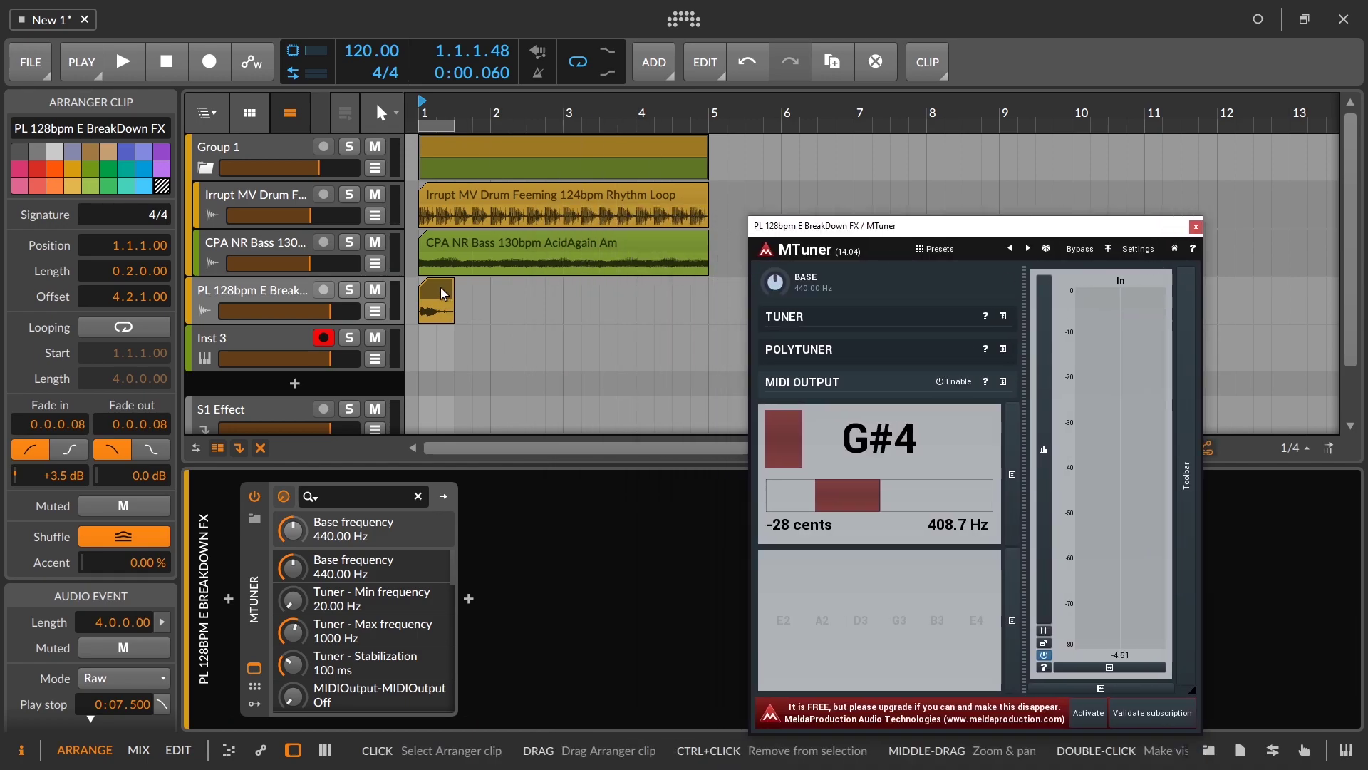
click(553, 345)
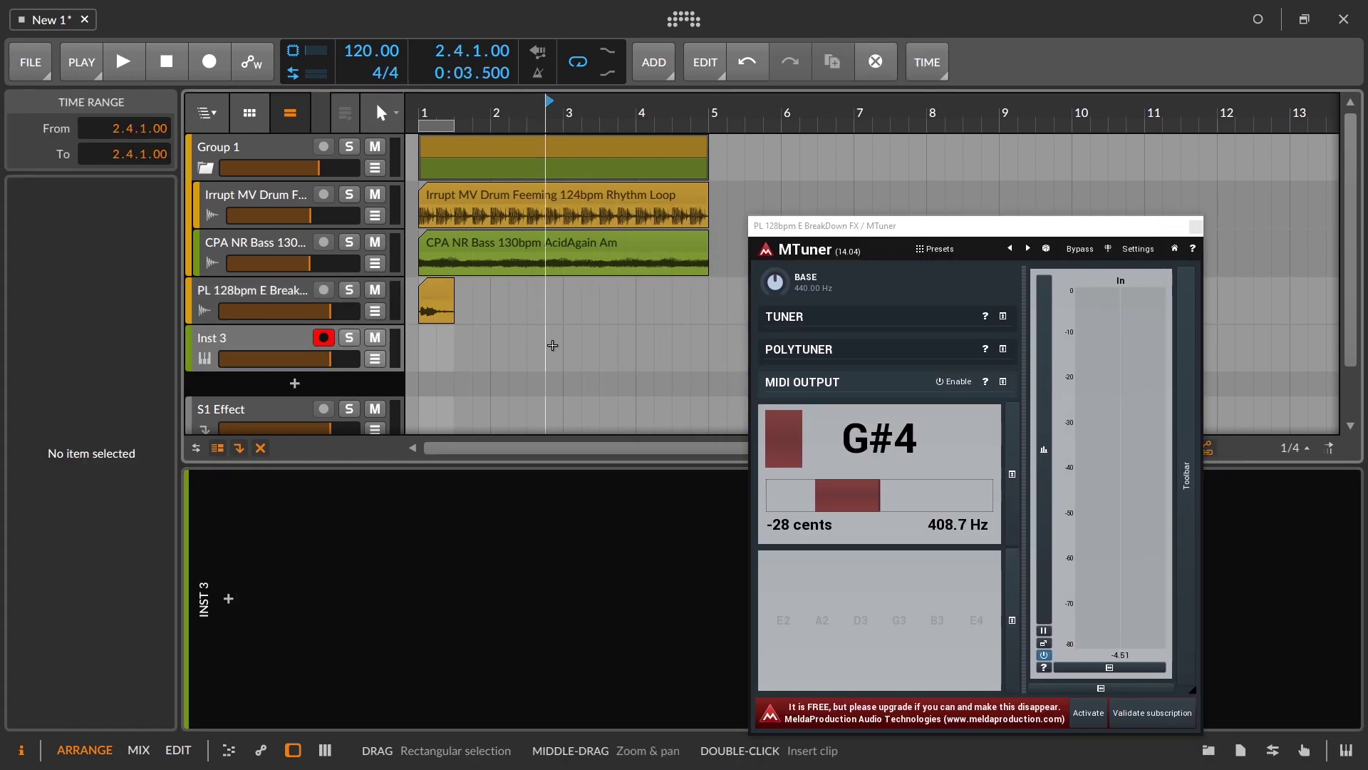
Step: Undo to restore the Inst 3 #1 clip and view its 15 notes in an enlarged piano roll
key(ctrl+z)
double_click(473, 335)
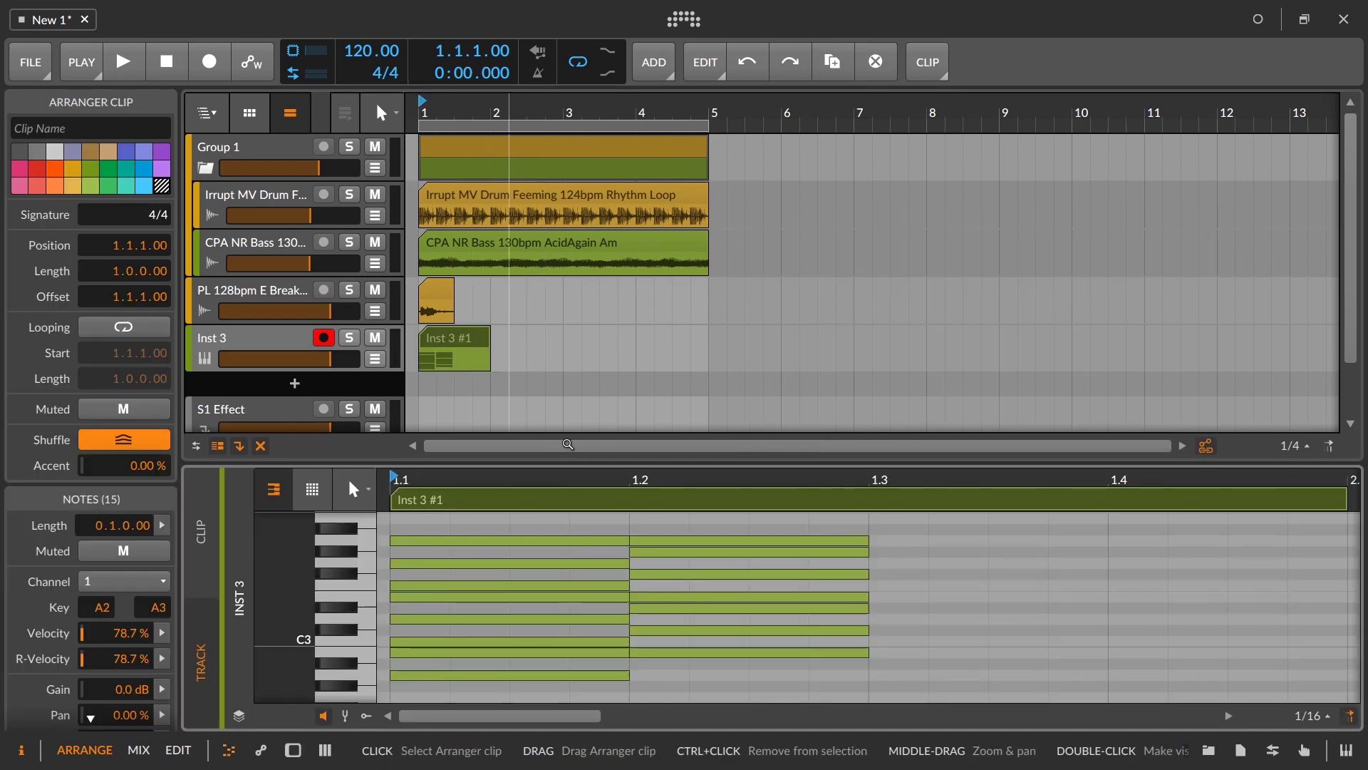
drag(575, 460, 575, 235)
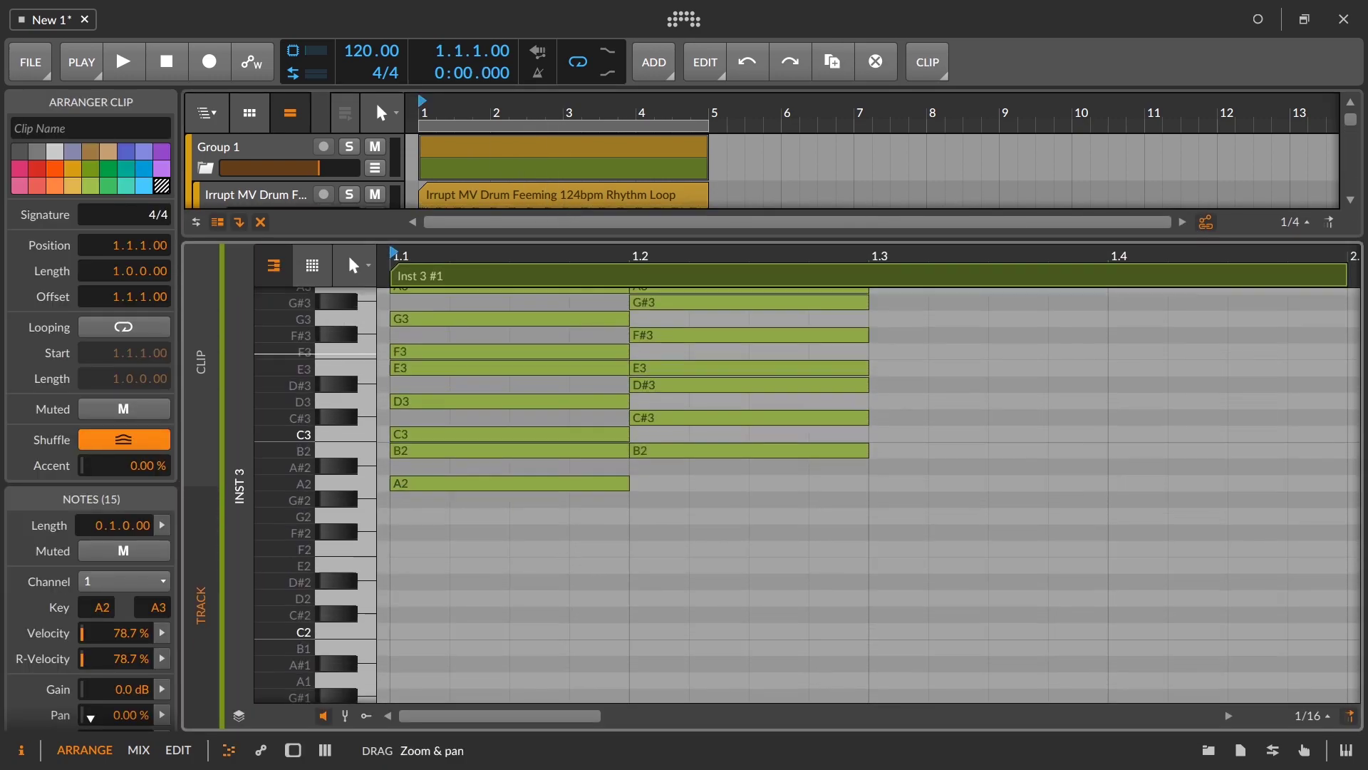
drag(335, 352, 367, 317)
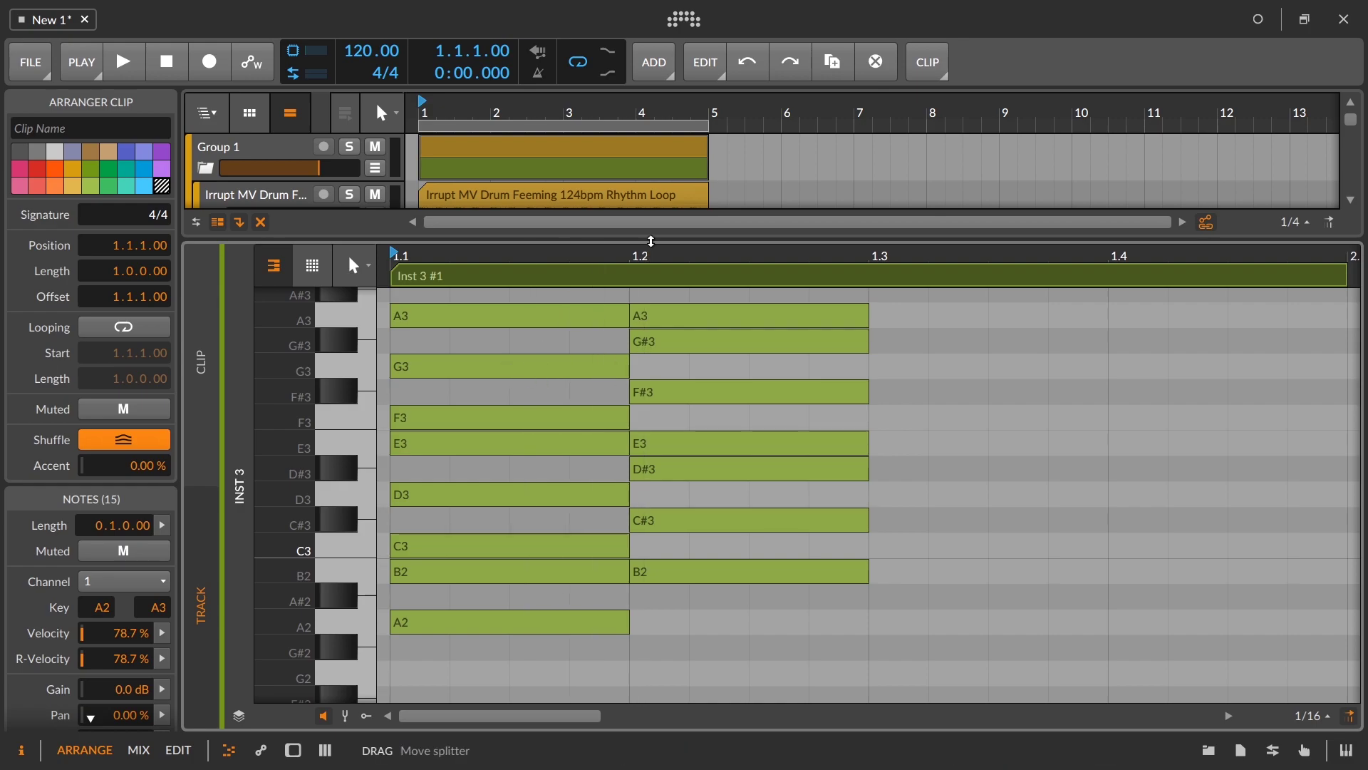
drag(645, 240, 645, 489)
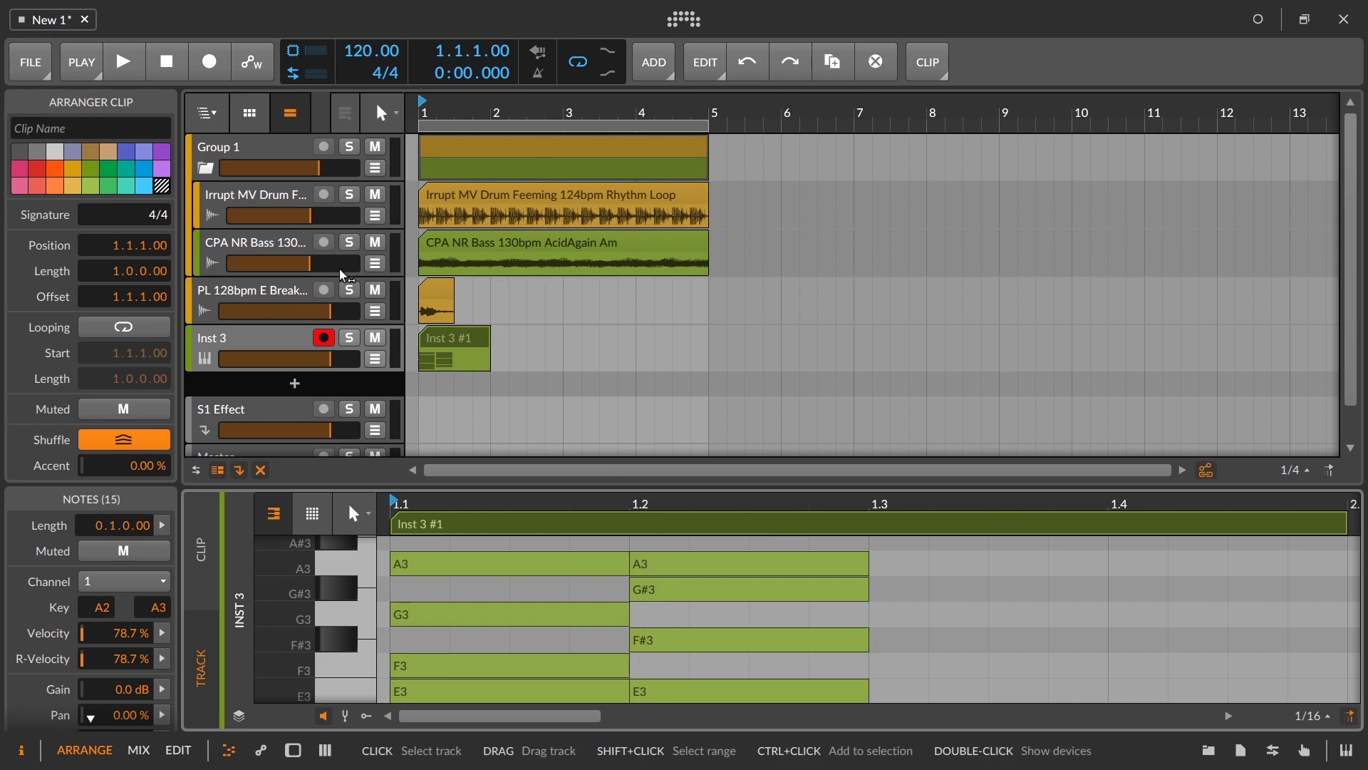
Step: Add MAutoPitch from the device browser to the PL 128bpm vocal track
double_click(272, 285)
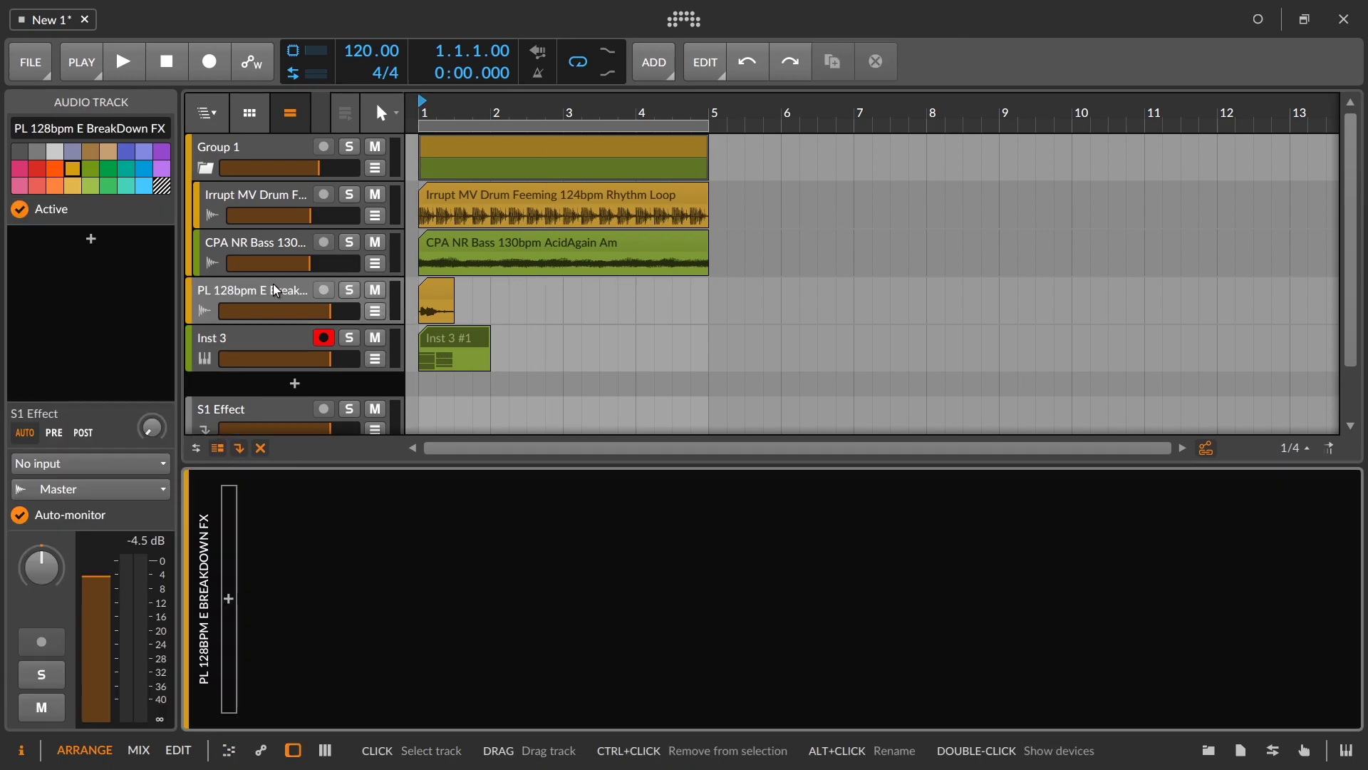
click(1208, 749)
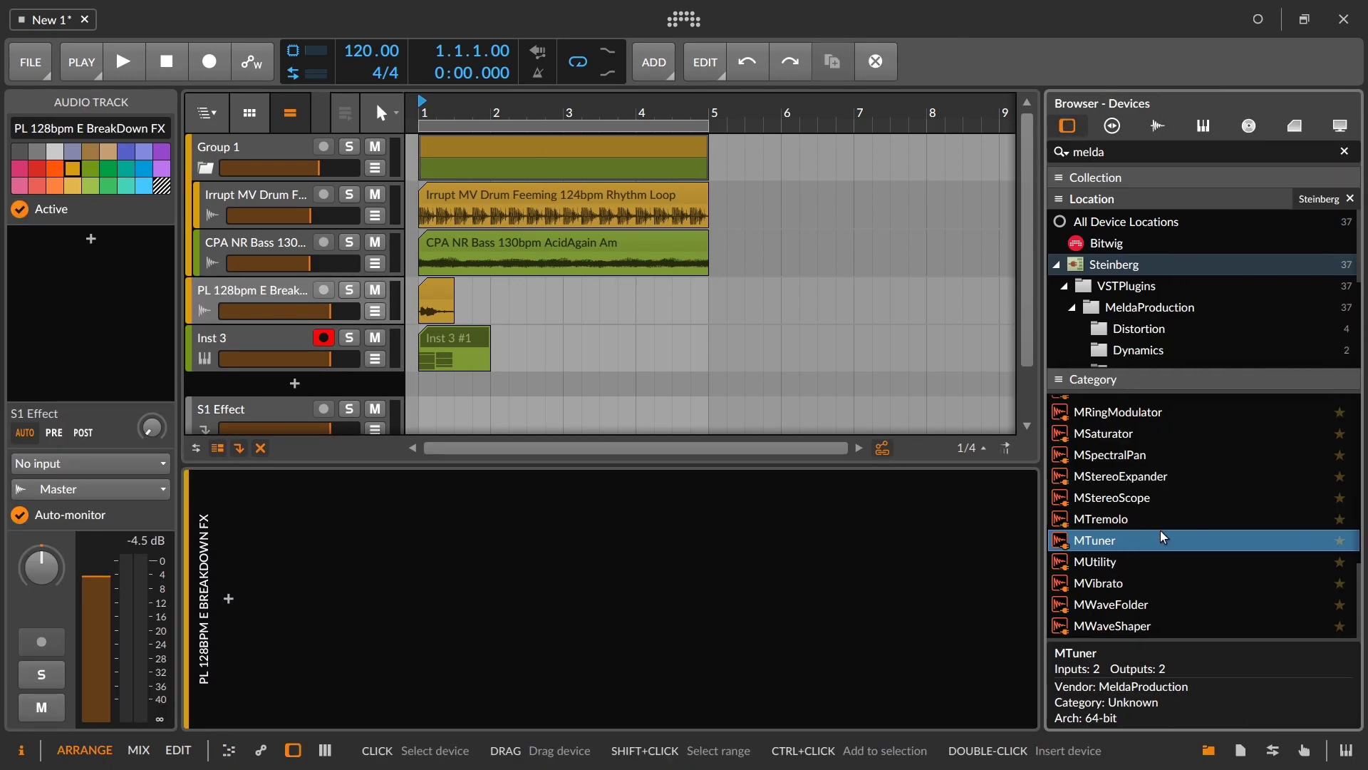
scroll(1162, 532, up, 10)
click(1105, 471)
drag(1105, 472, 431, 313)
click(1209, 750)
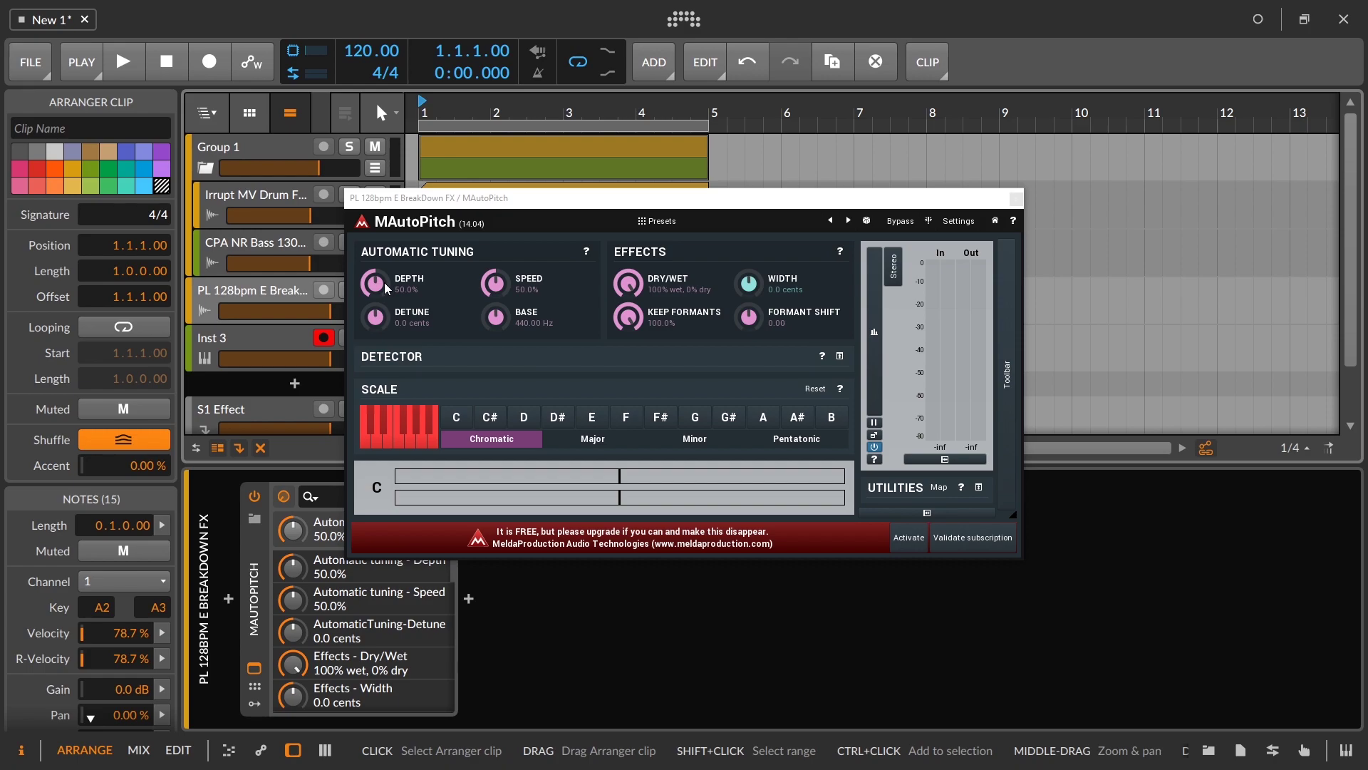
drag(399, 198, 672, 236)
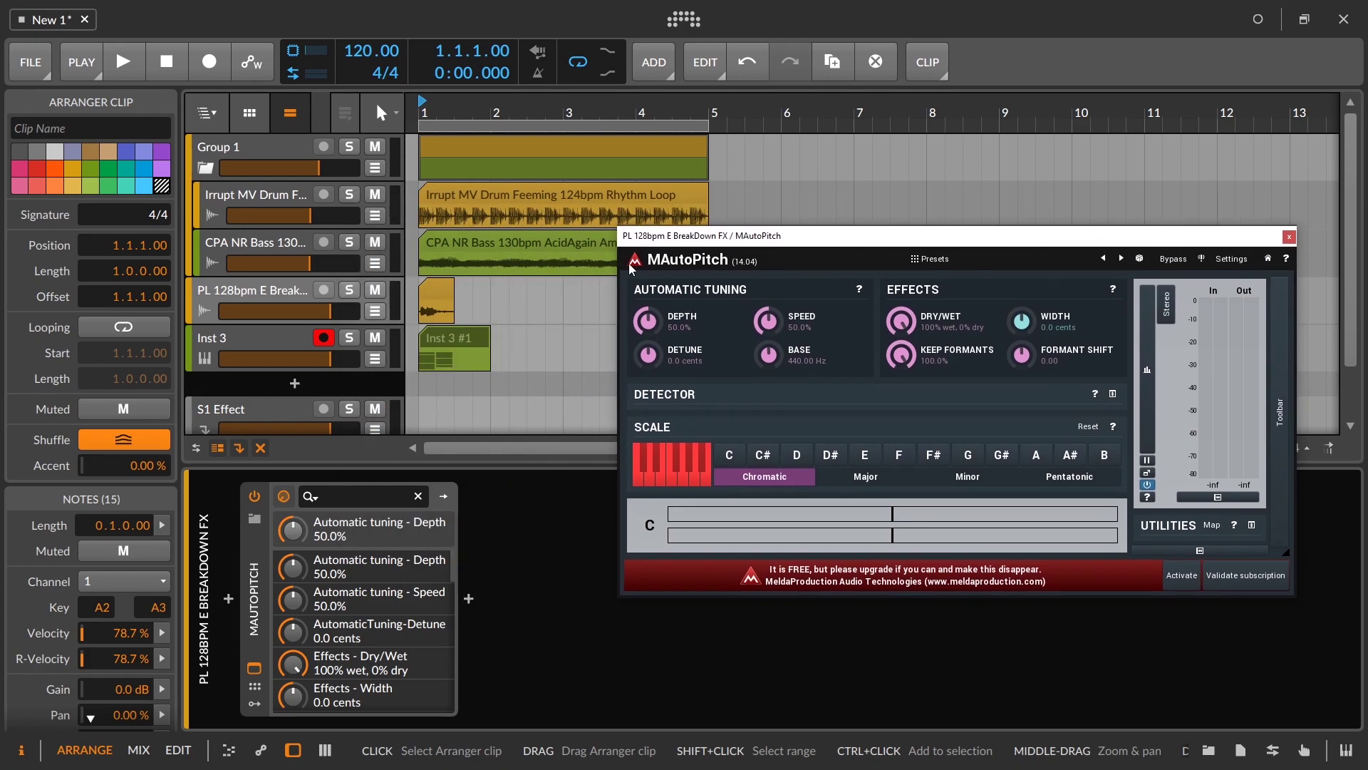
Step: Play the PL vocal clip, solo its track, and set MAutoPitch's tuning depth to 100%
click(276, 296)
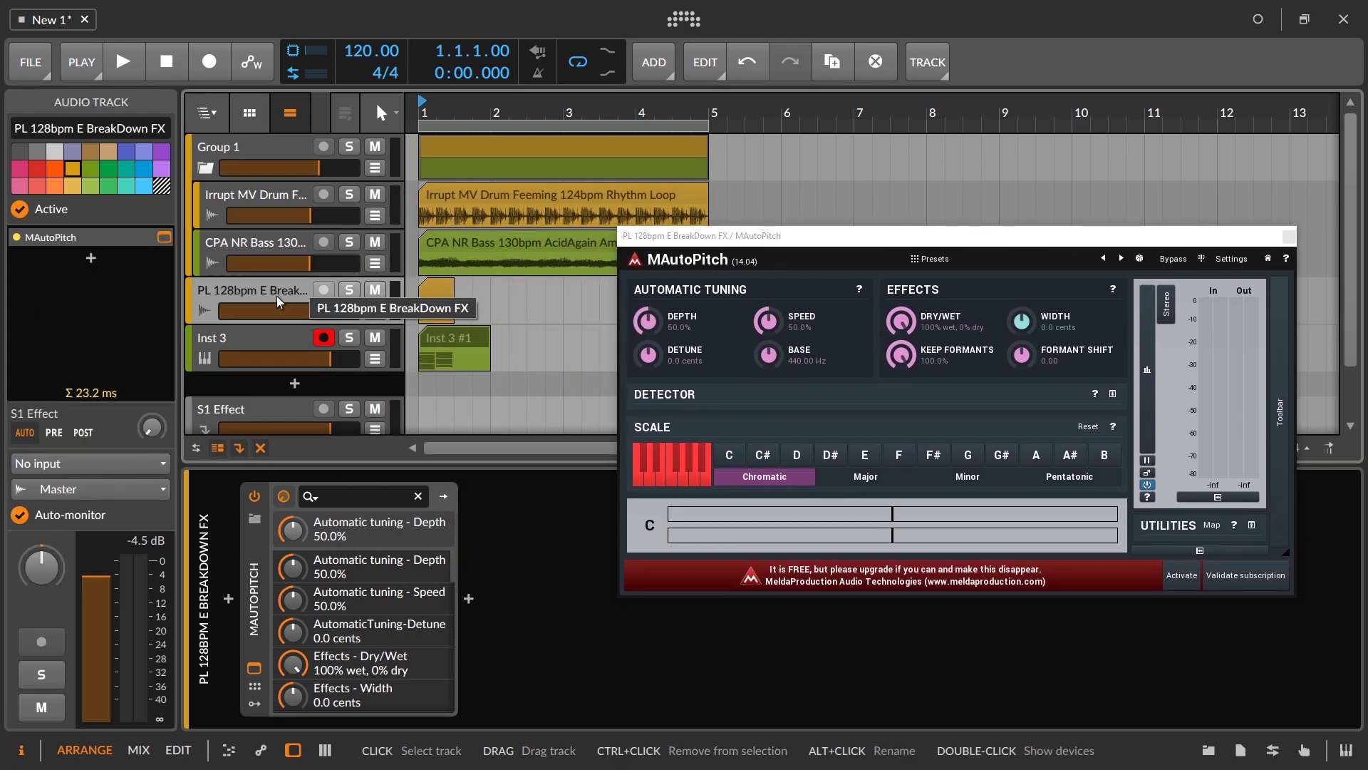
click(440, 291)
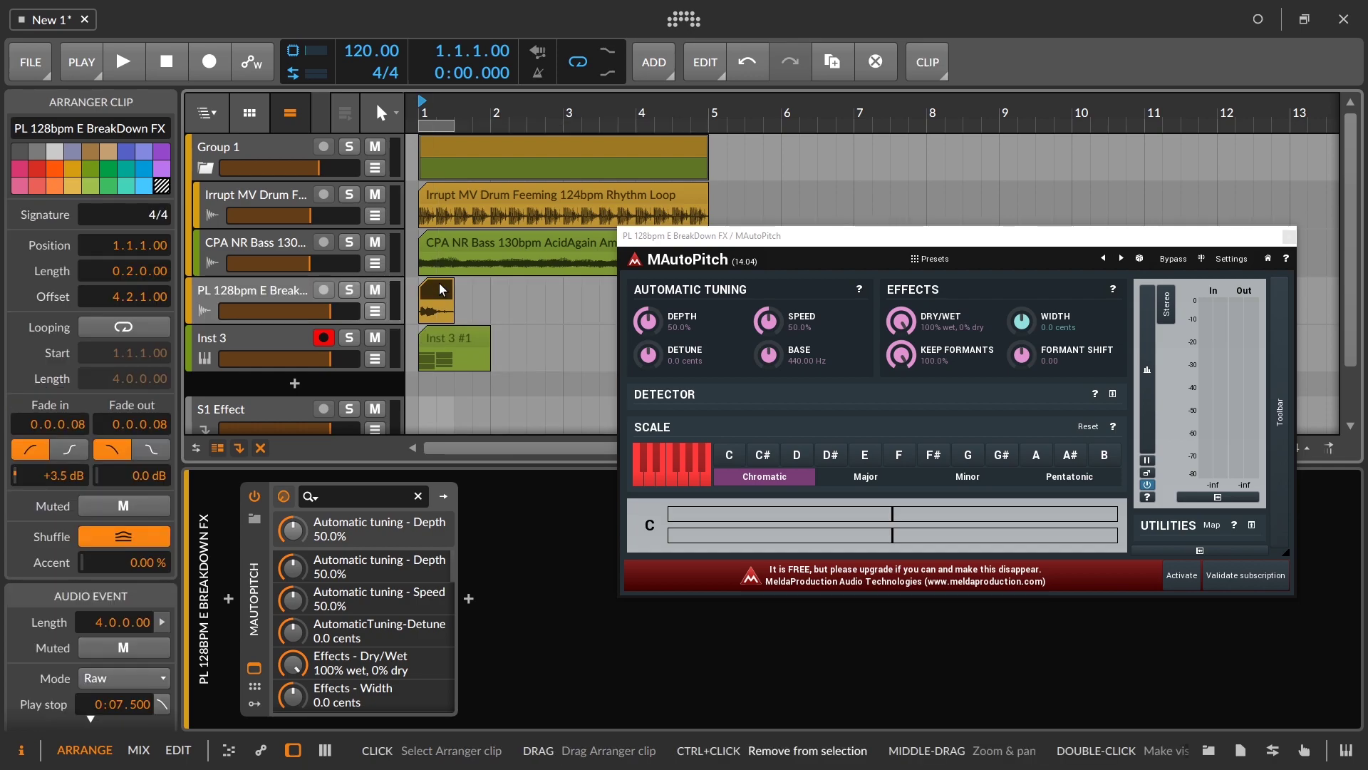
key(space)
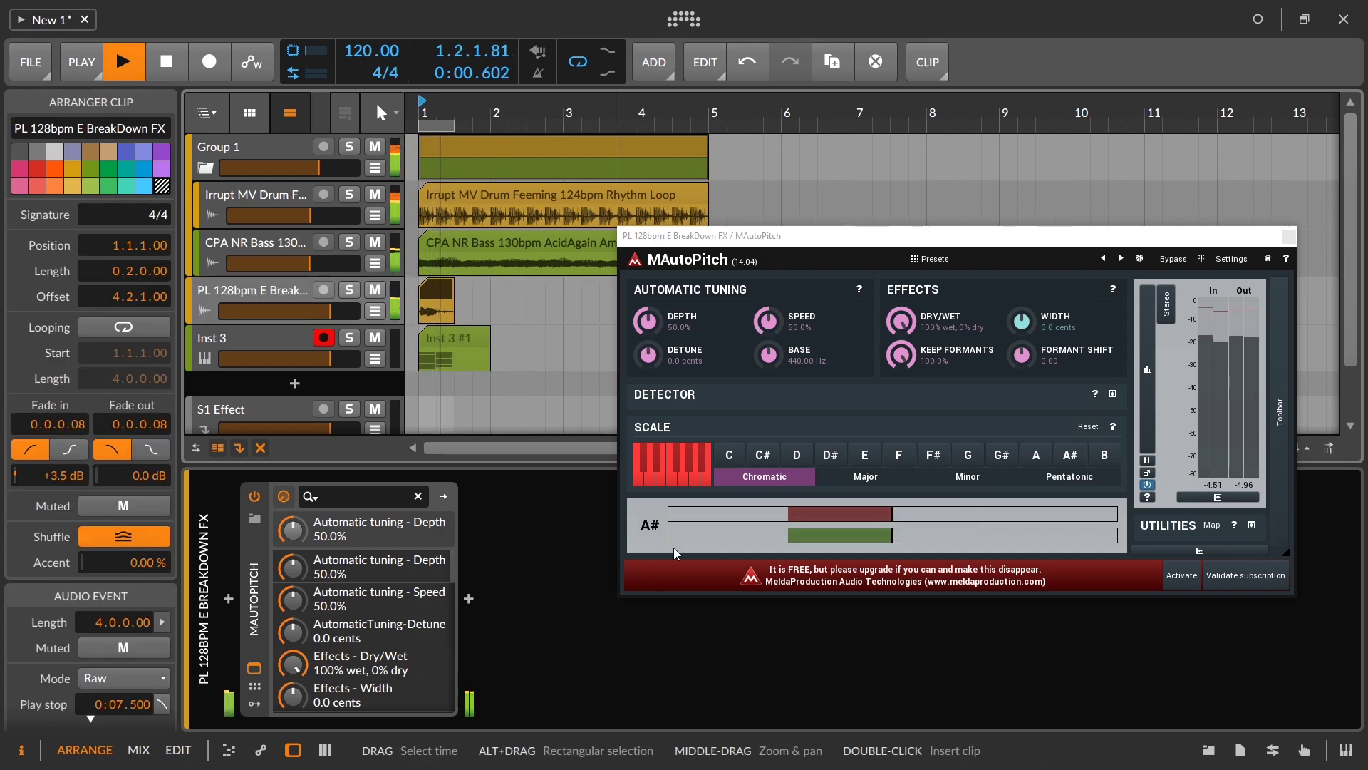
drag(812, 235, 756, 227)
click(348, 290)
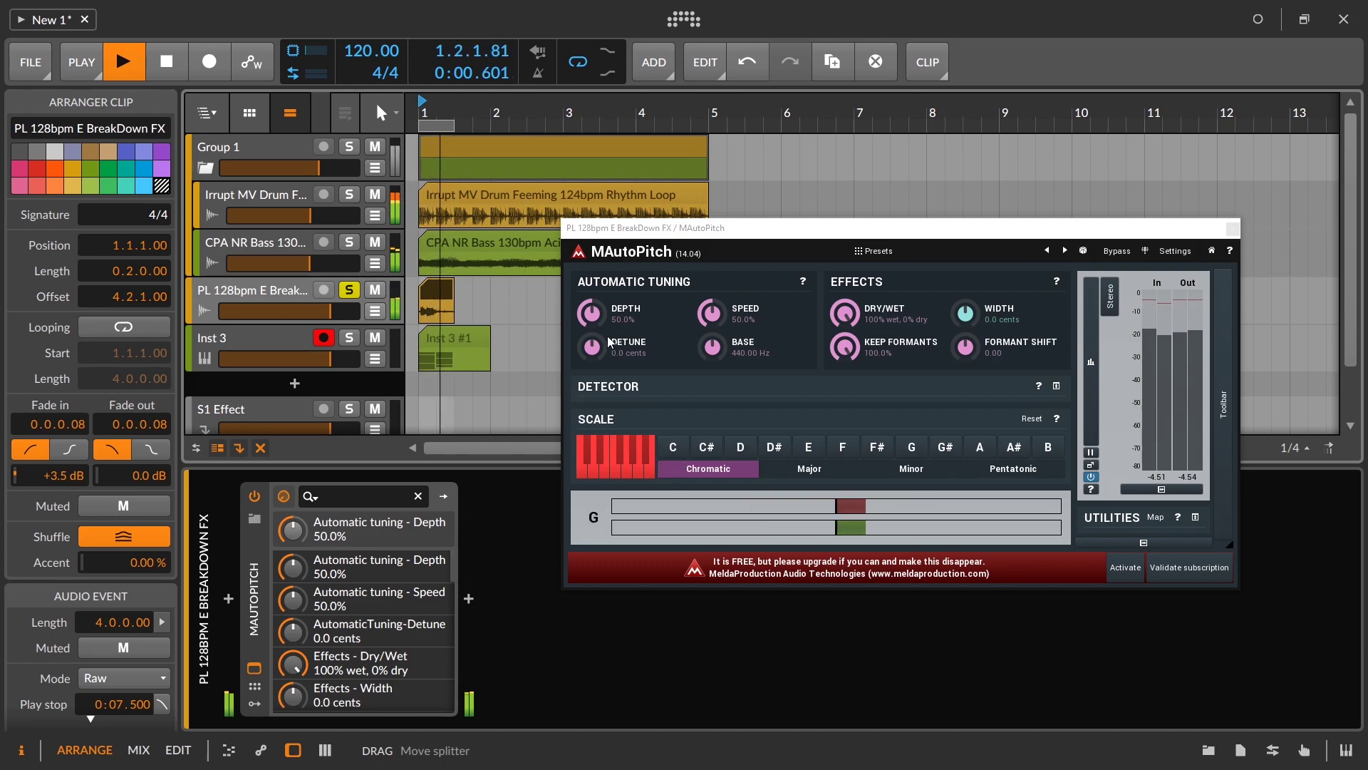
double_click(587, 314)
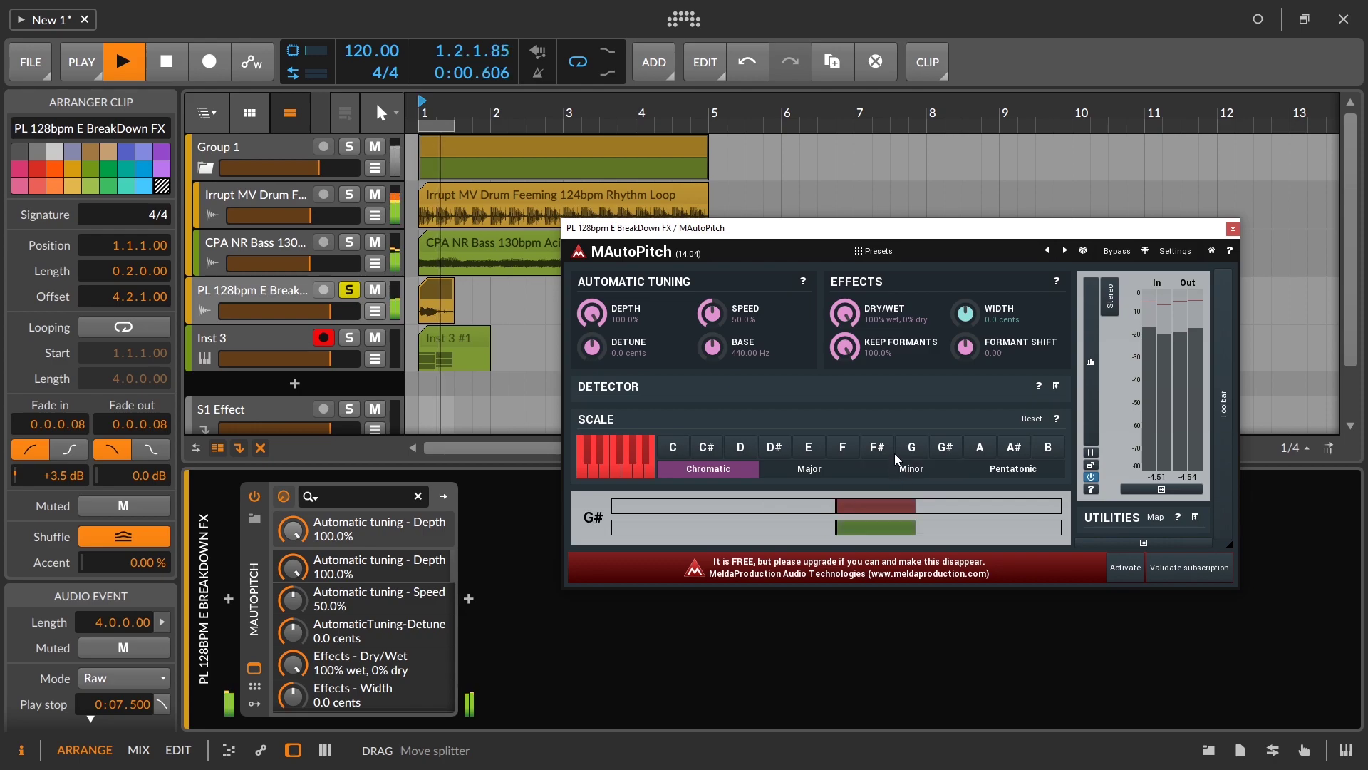
Step: Set MAutoPitch's correction scale to A Minor and audition the vocal
click(897, 471)
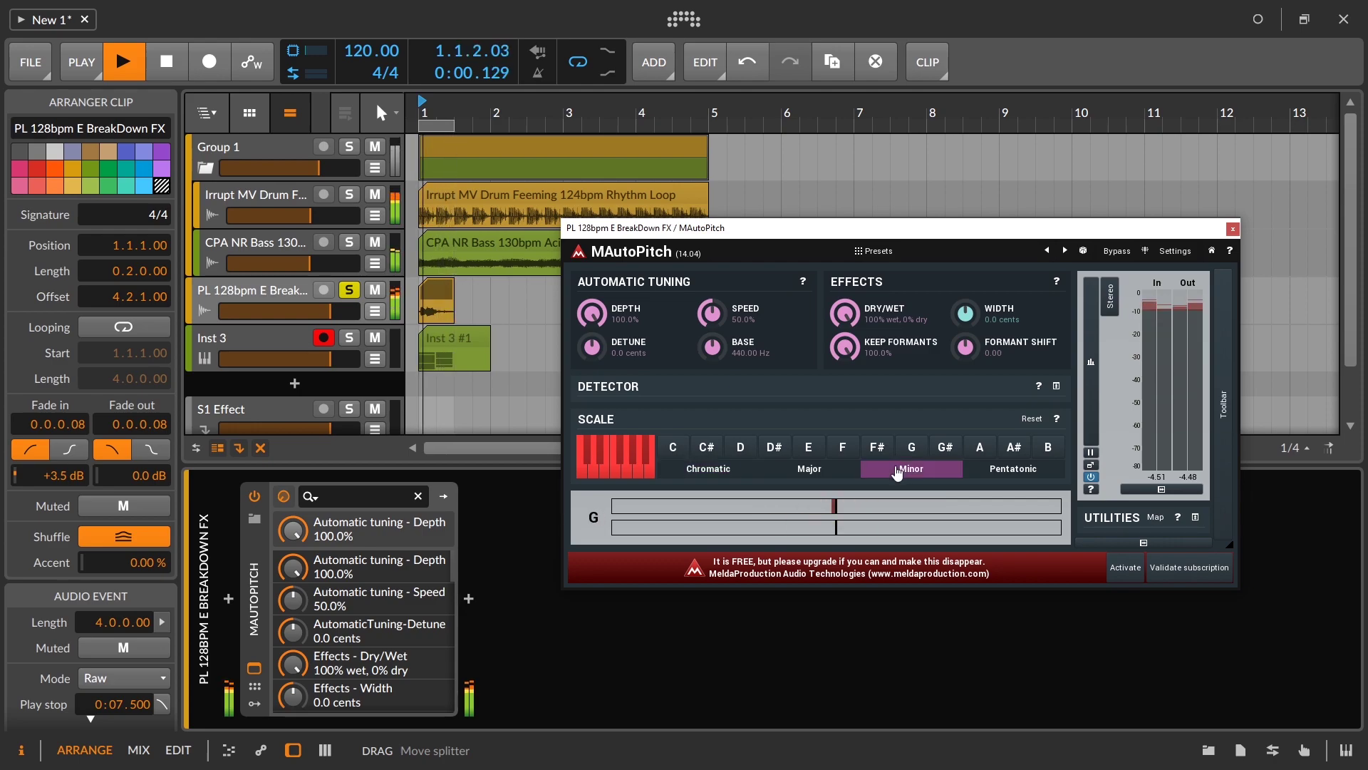
click(977, 446)
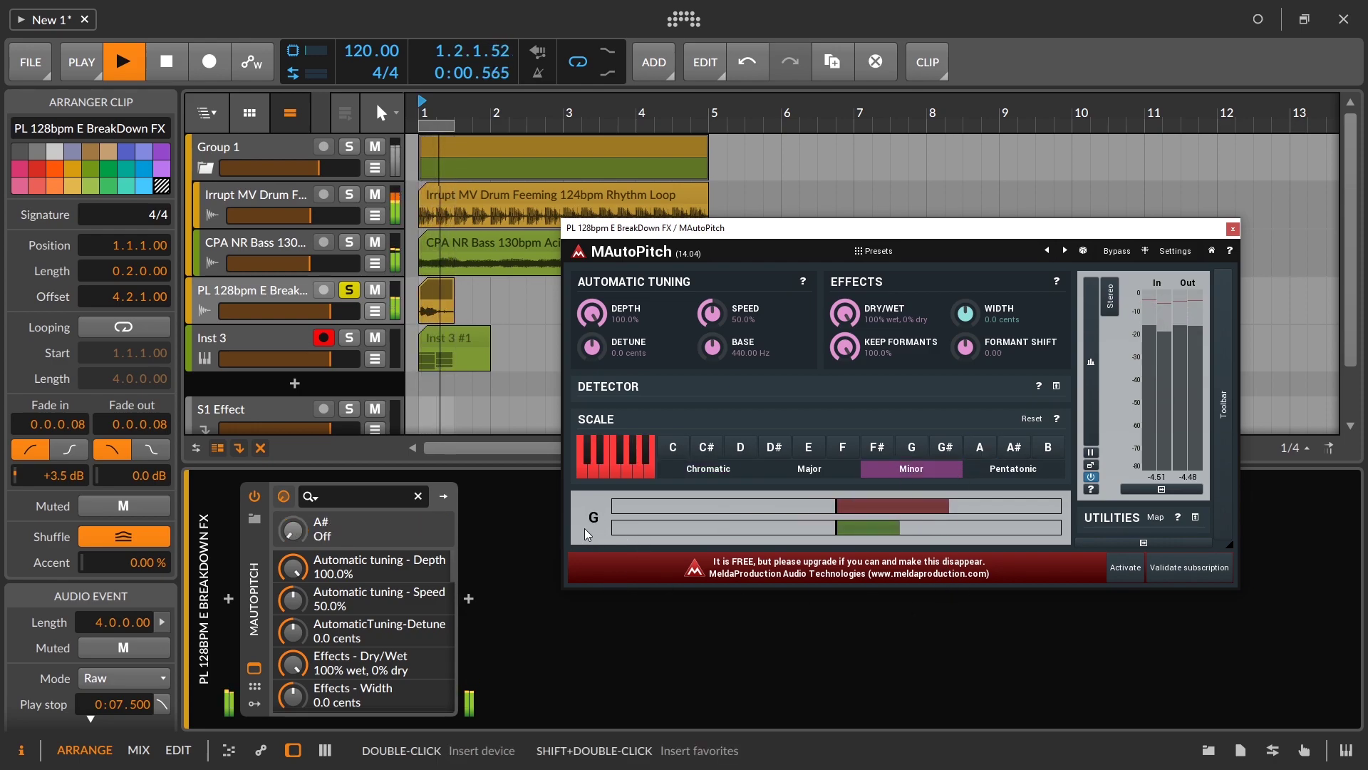
key(space)
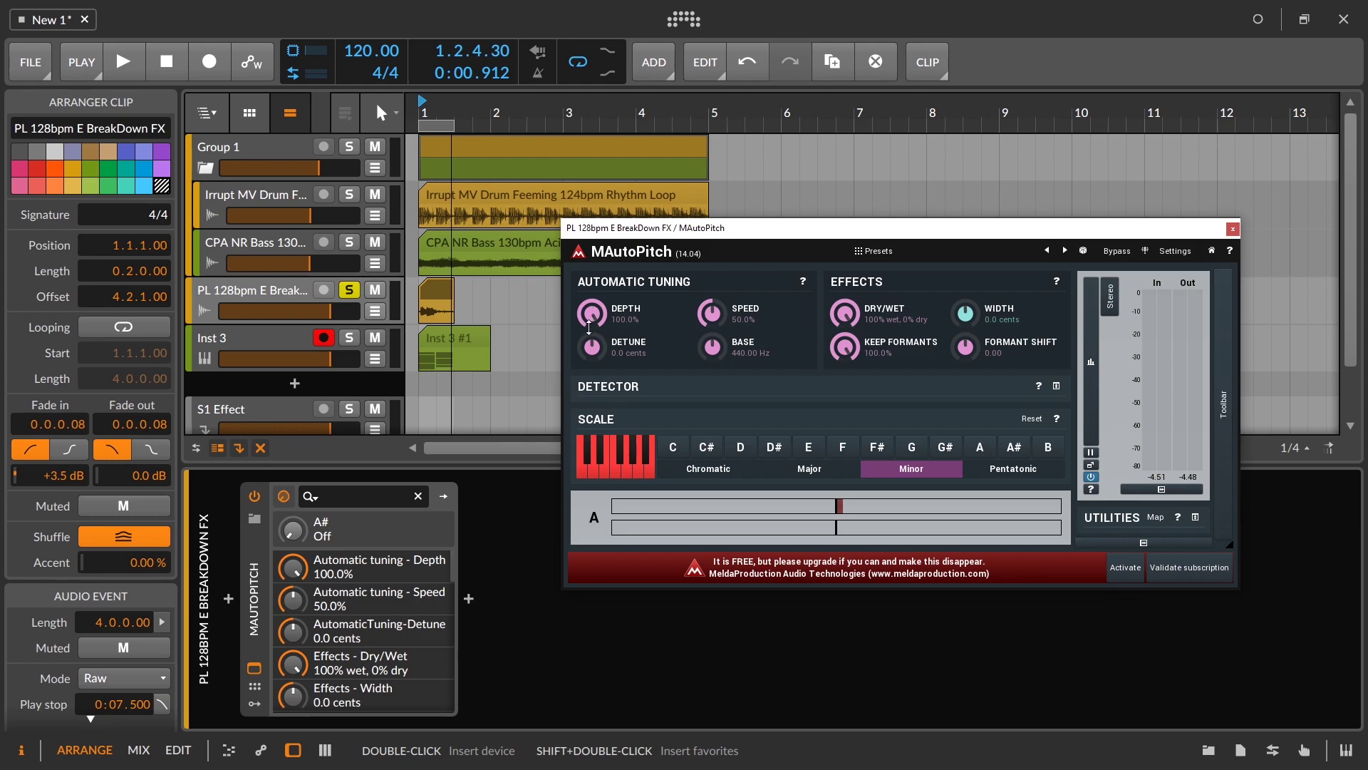
key(space)
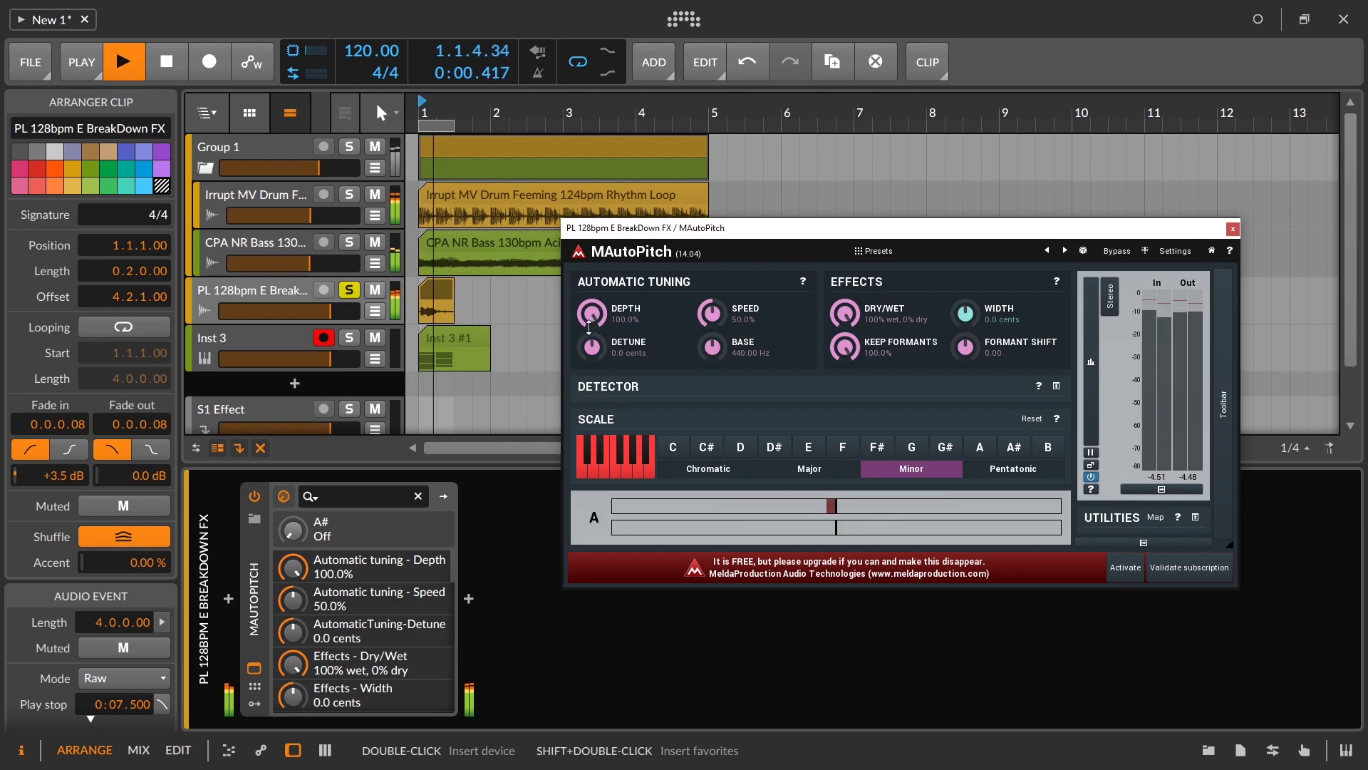
key(space)
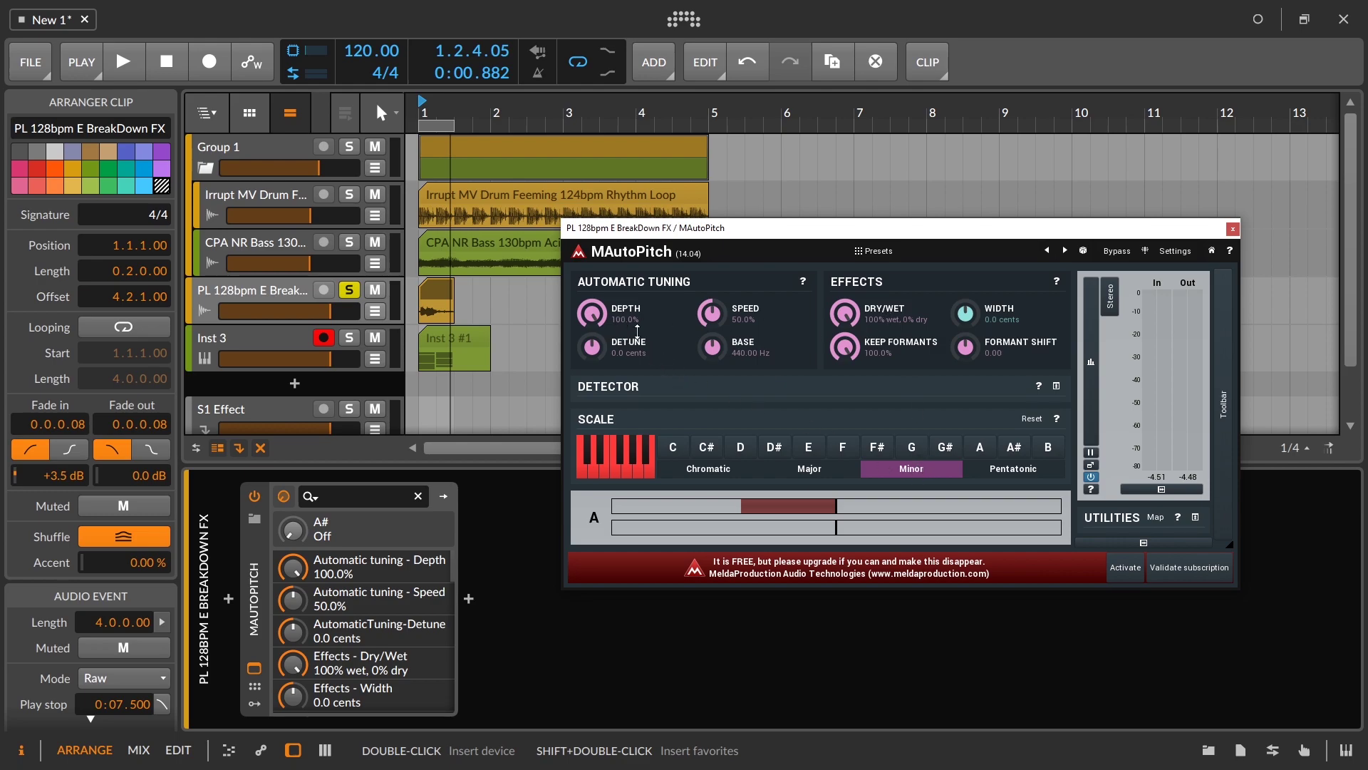
Step: Lower the tuning depth to 80.8%, compare with correction bypassed, then close the plug-in window
drag(600, 318, 600, 323)
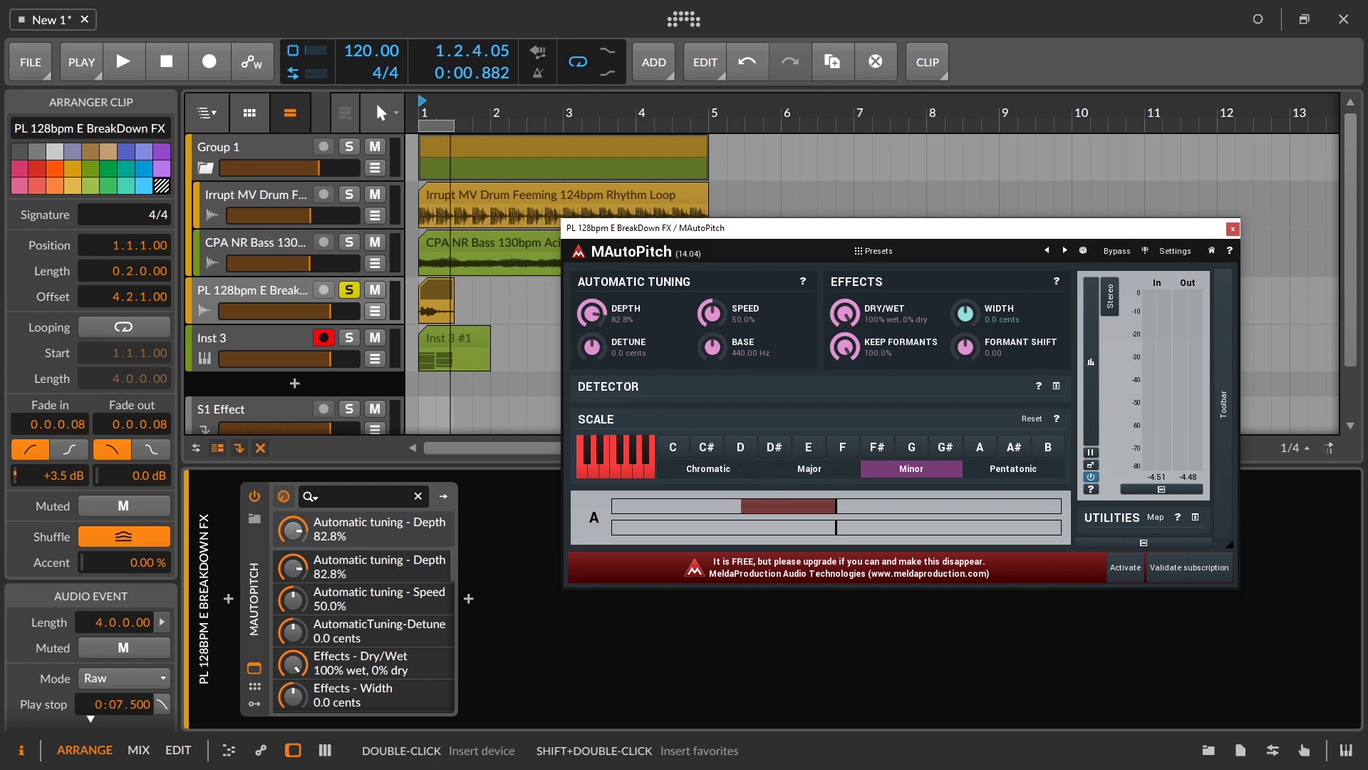
key(space)
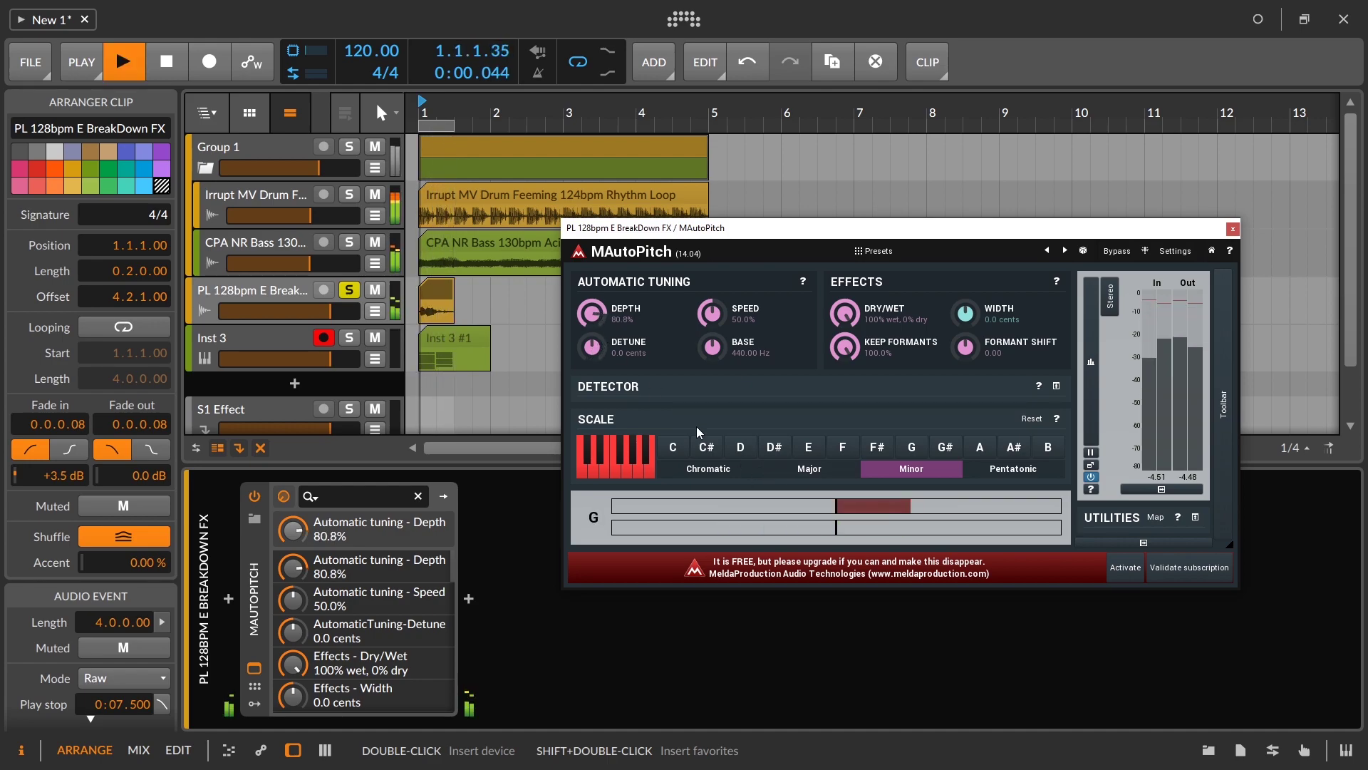
click(256, 496)
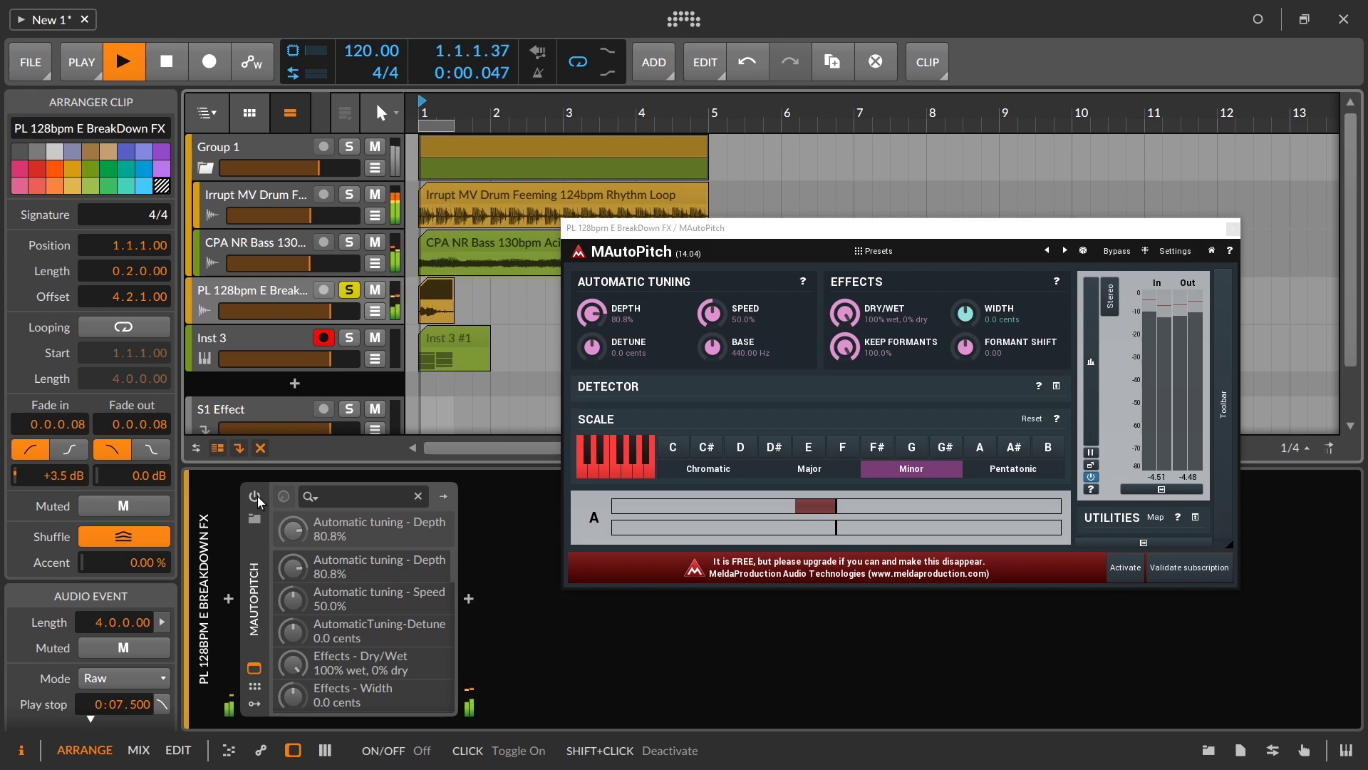
click(258, 496)
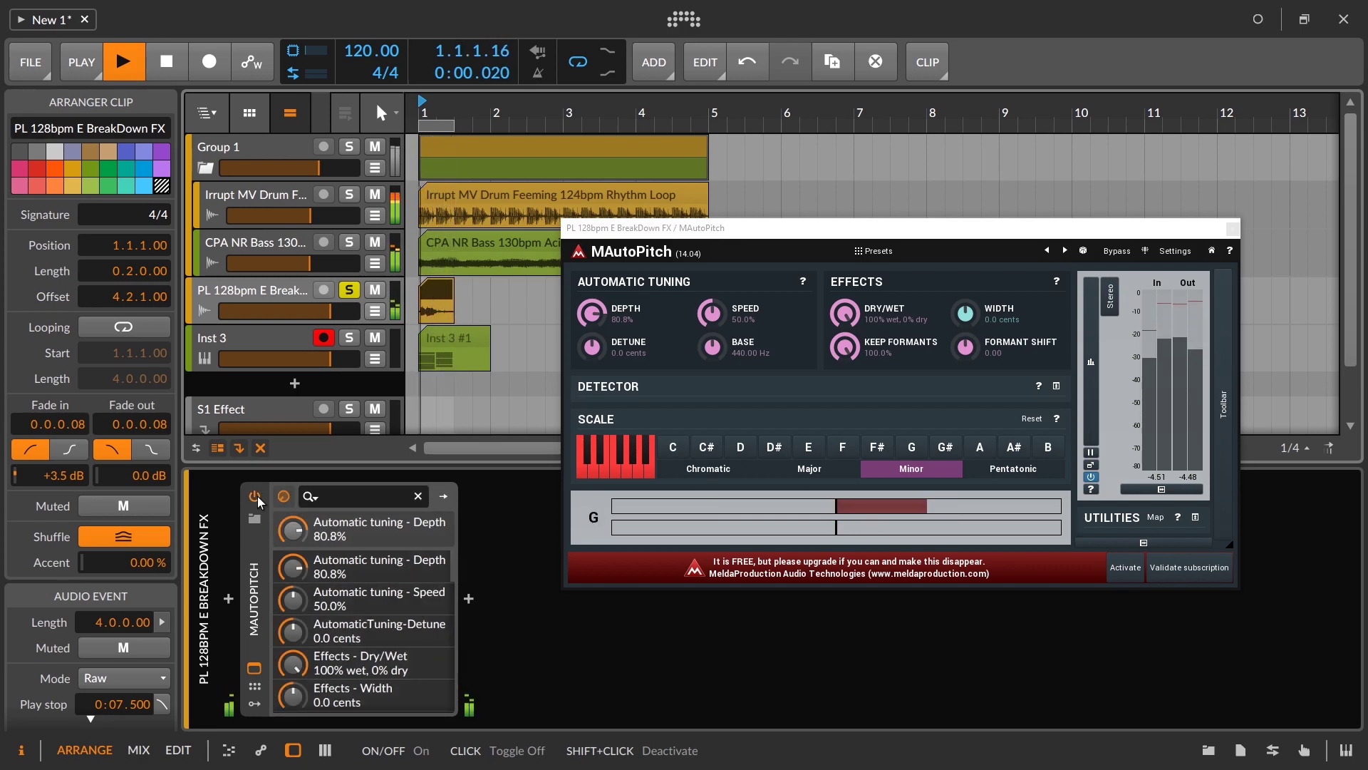
key(space)
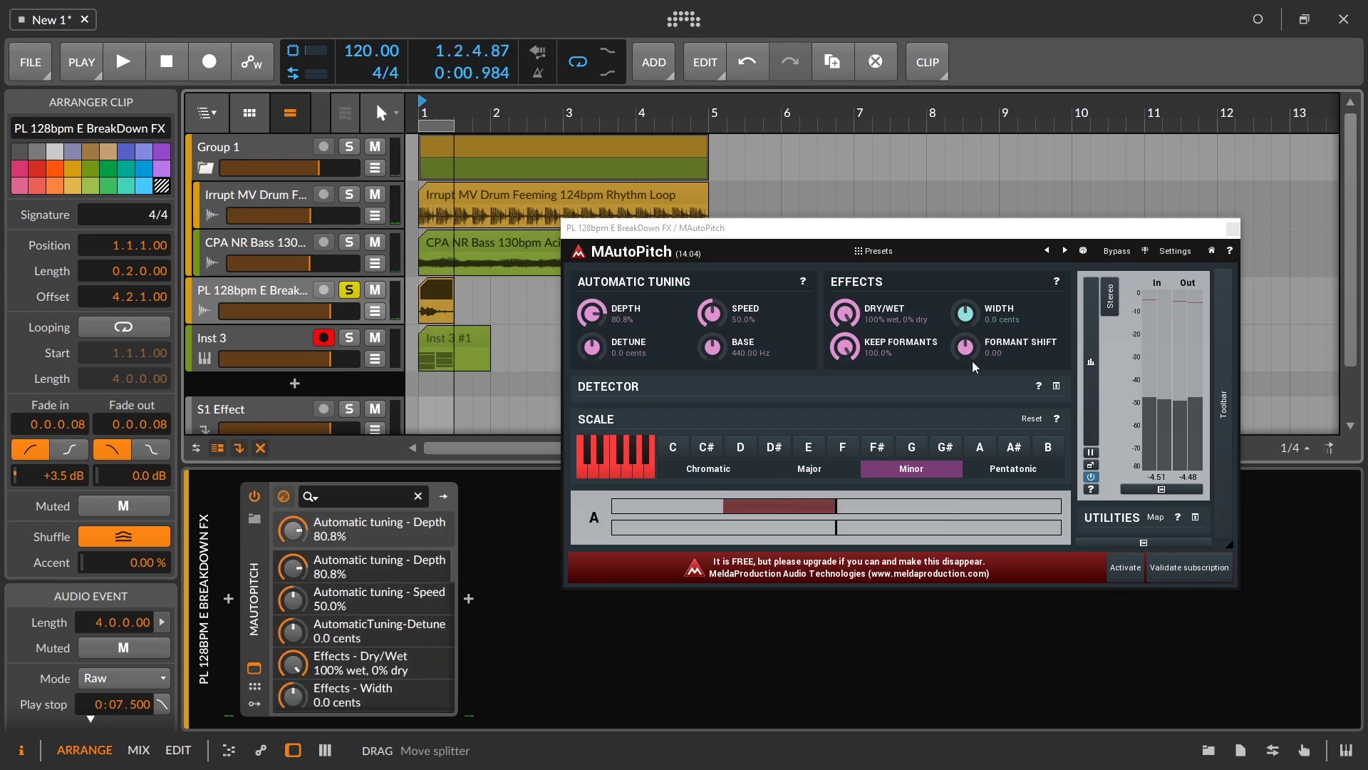
click(1233, 229)
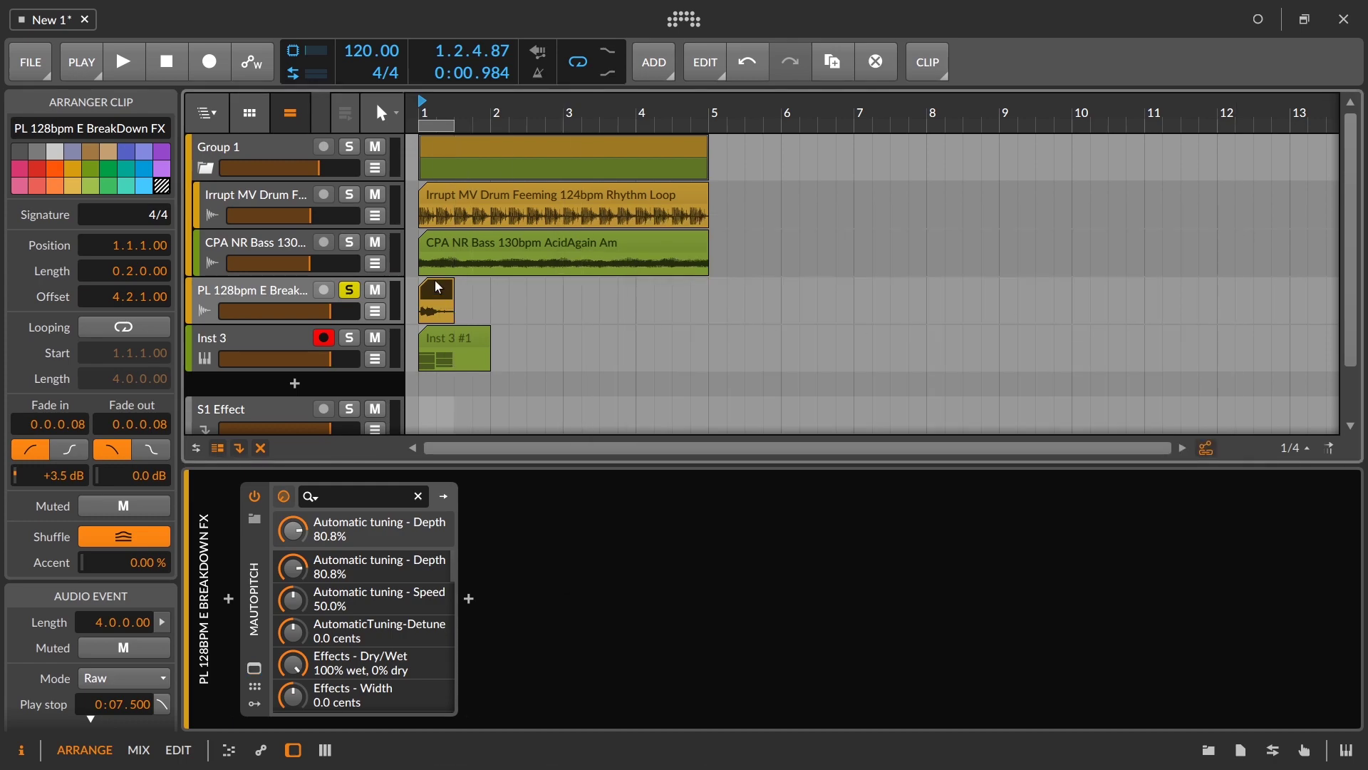
Step: Reopen MAutoPitch on the PL vocal track, audition the tuning, and close its window again
click(261, 341)
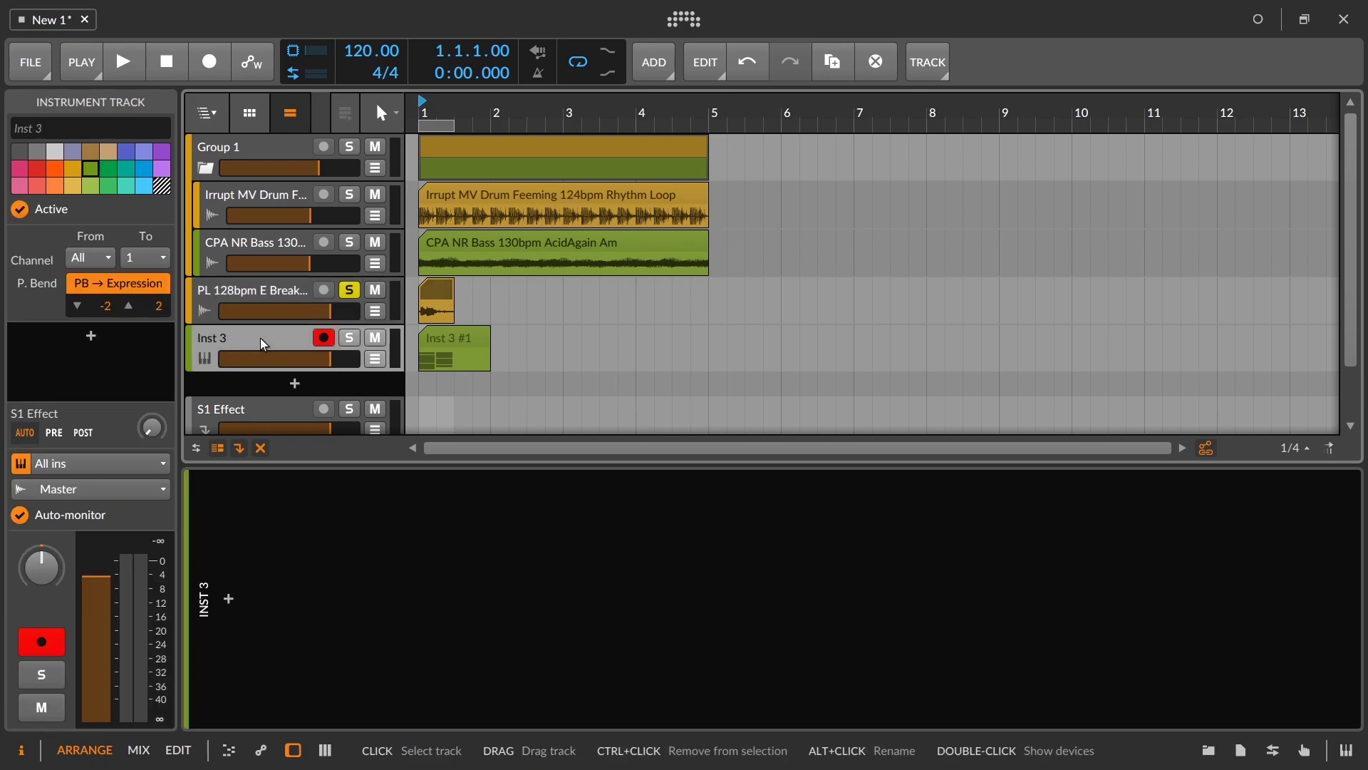
double_click(427, 286)
click(293, 294)
key(d)
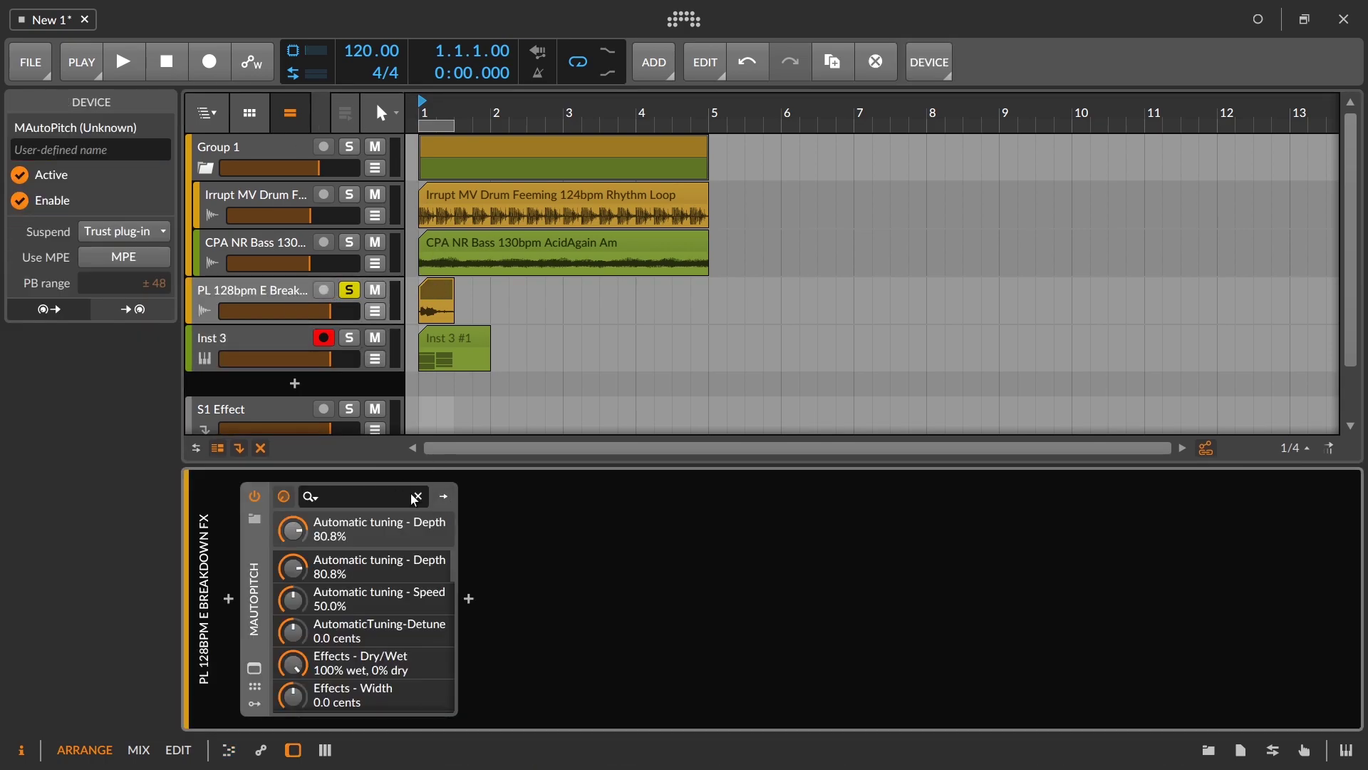
click(254, 668)
click(255, 667)
click(256, 686)
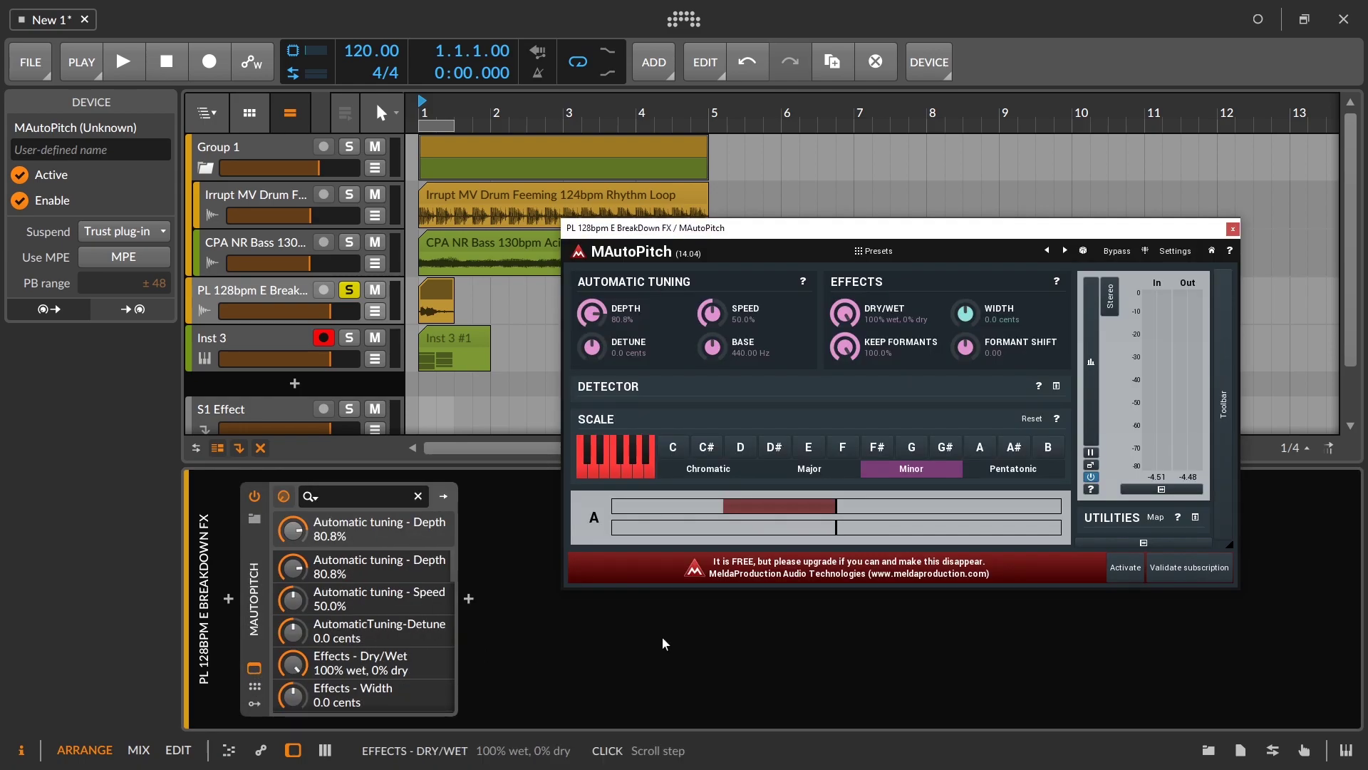
key(space)
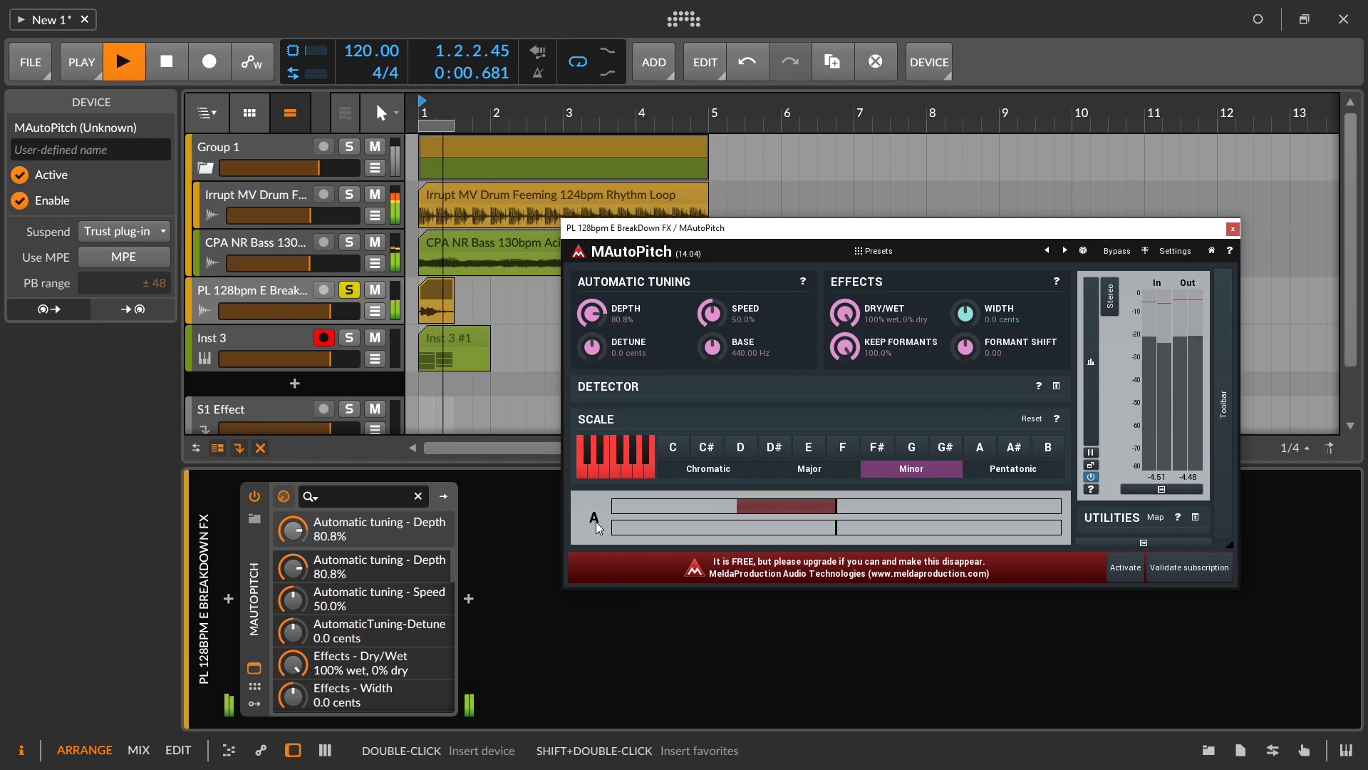
key(space)
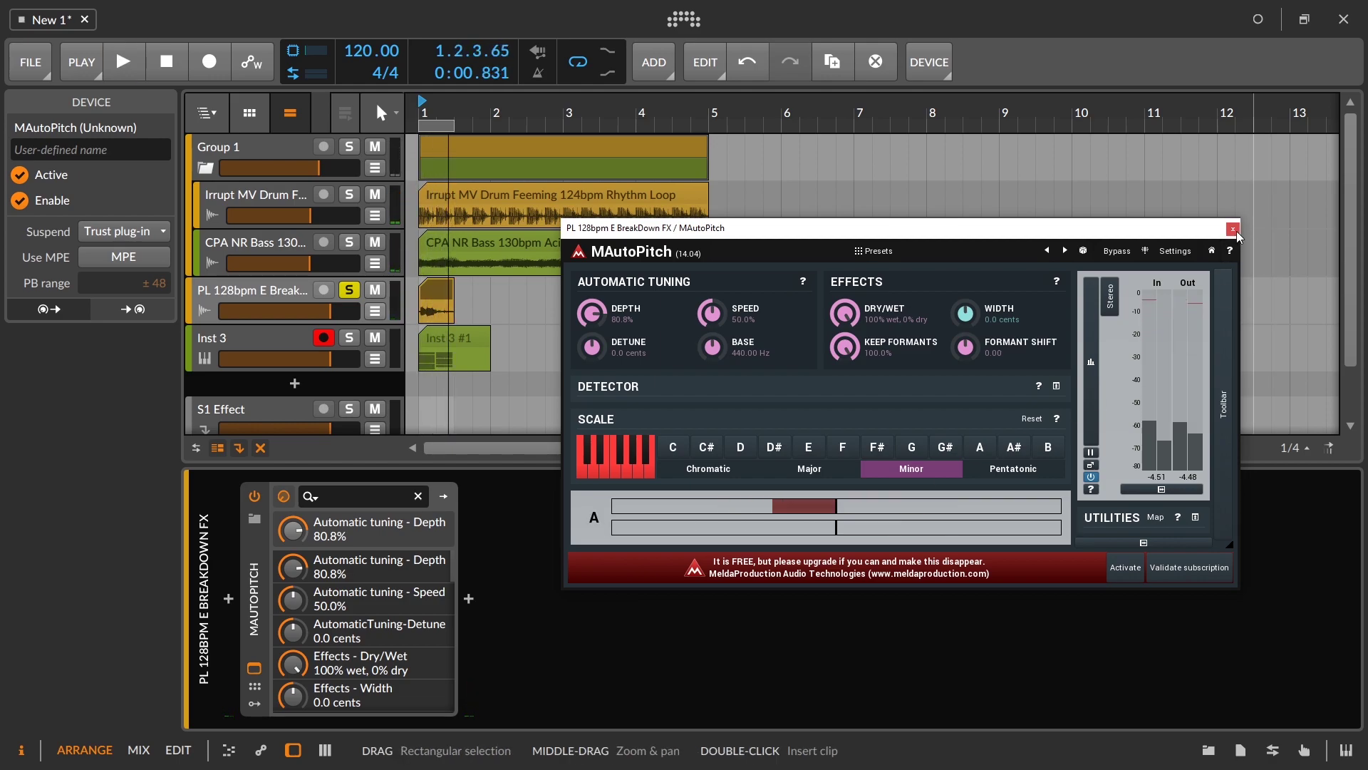
click(1232, 228)
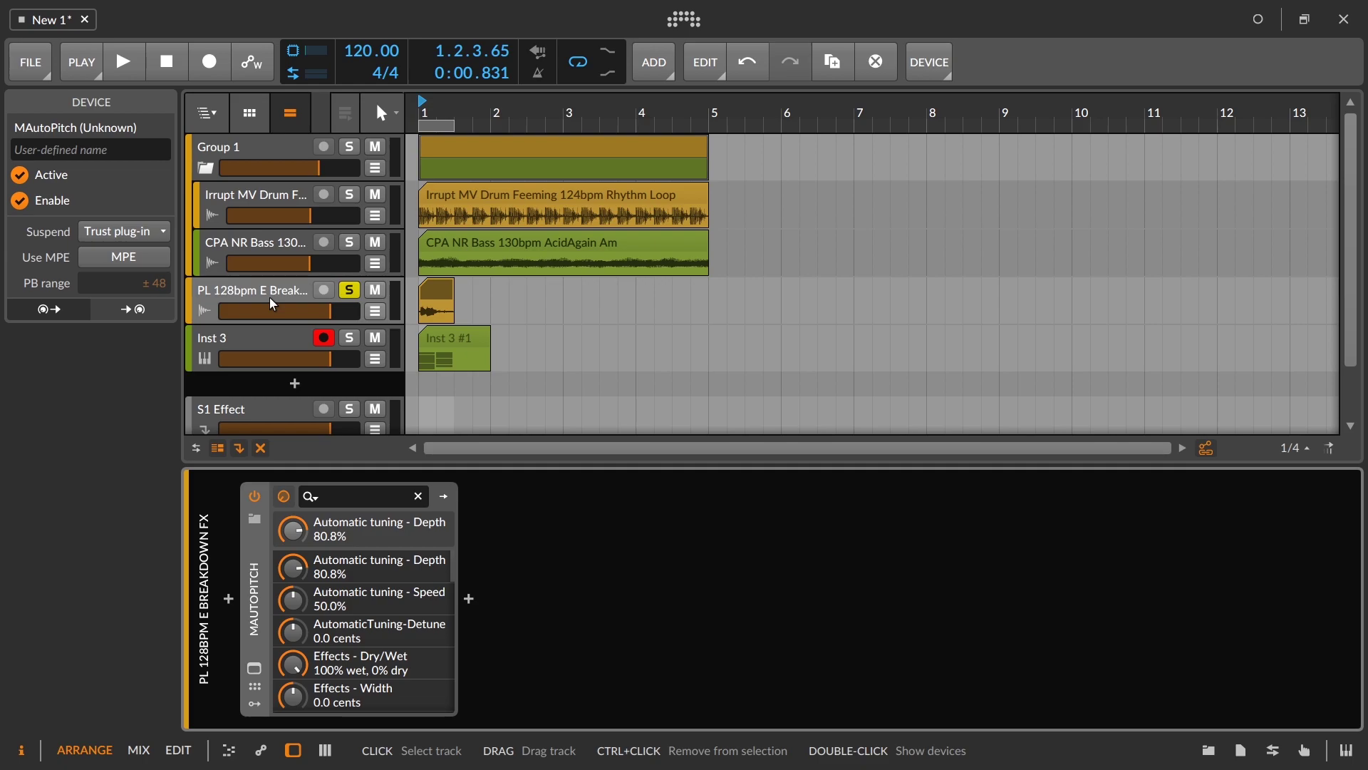
Step: Bounce the tuned PL 128bpm vocal clip to a new Audio 2 track and delete the original track
click(270, 297)
click(433, 296)
right_click(432, 294)
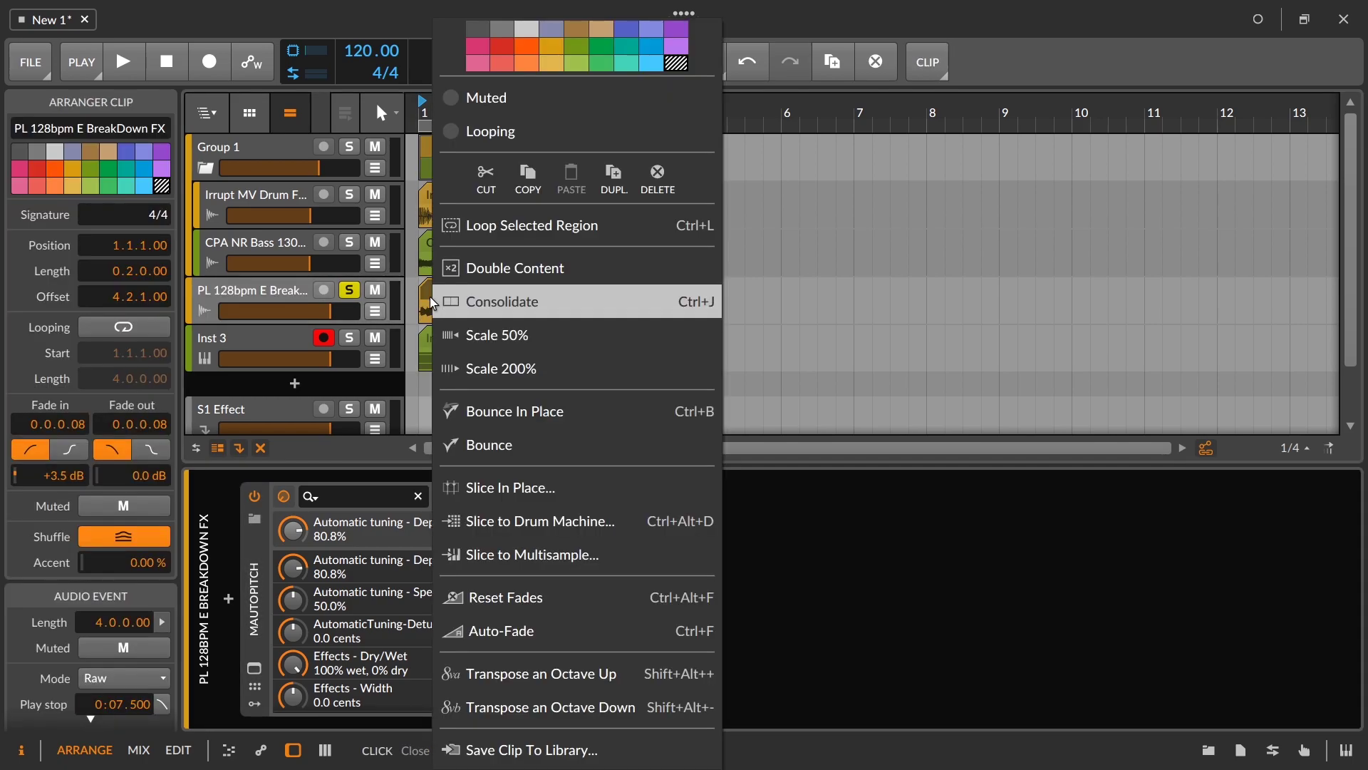
click(499, 443)
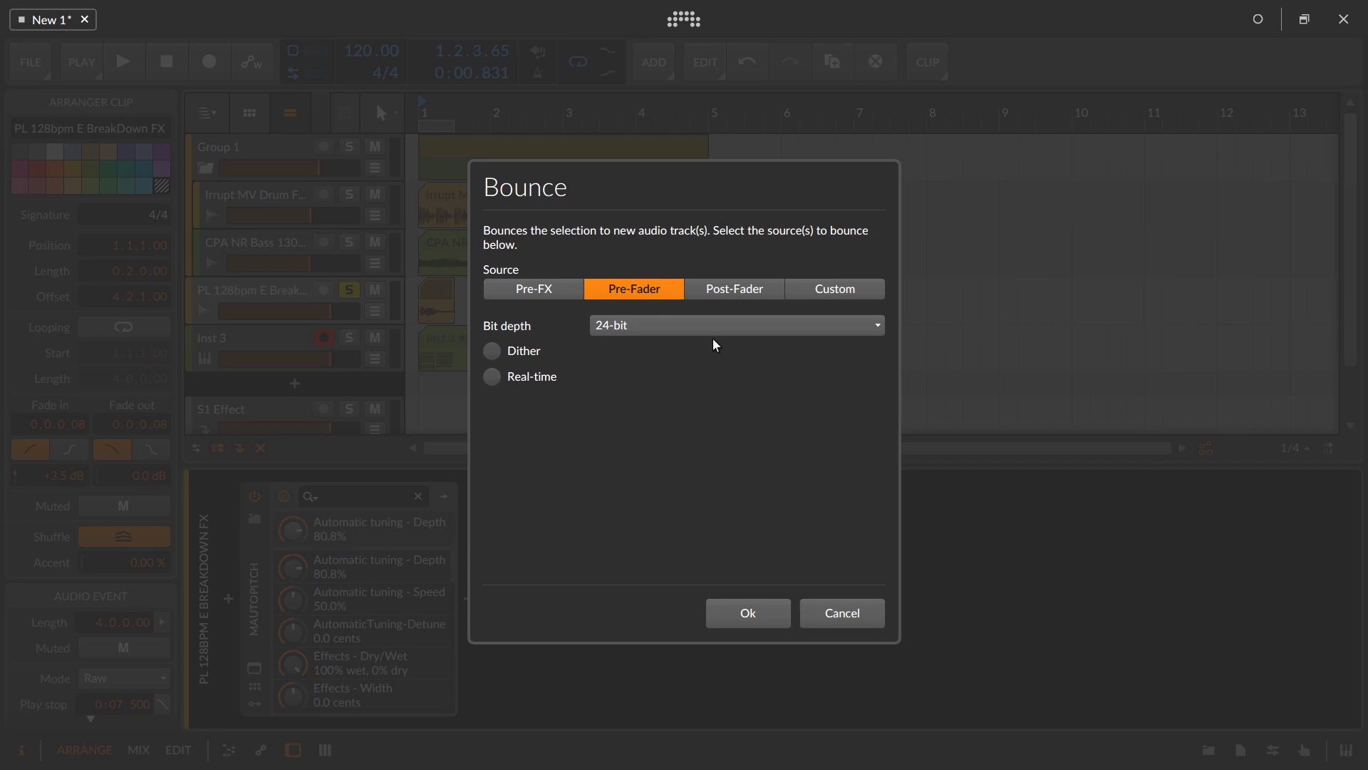
click(748, 606)
click(259, 297)
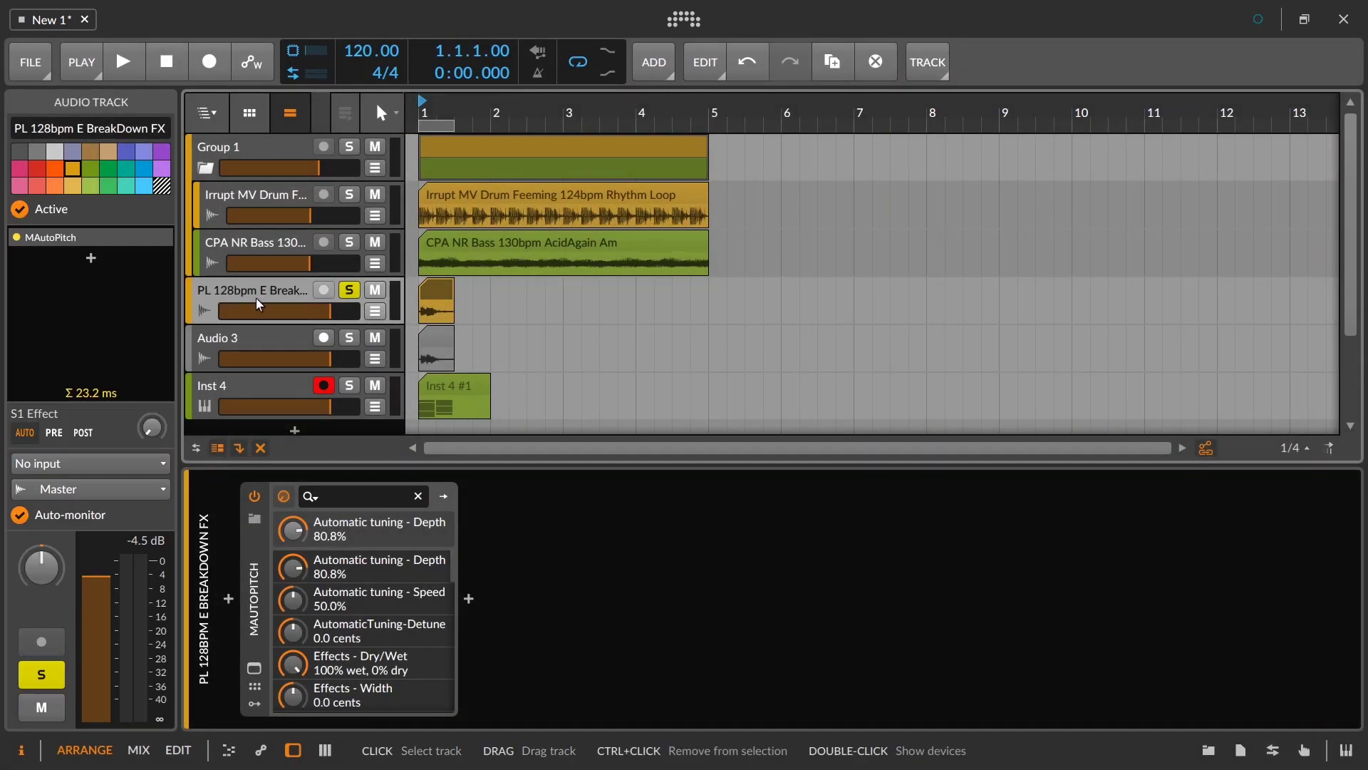
key(Delete)
Step: Solo Audio 2 to audition the bounce, then delete the Inst 3 track
click(349, 289)
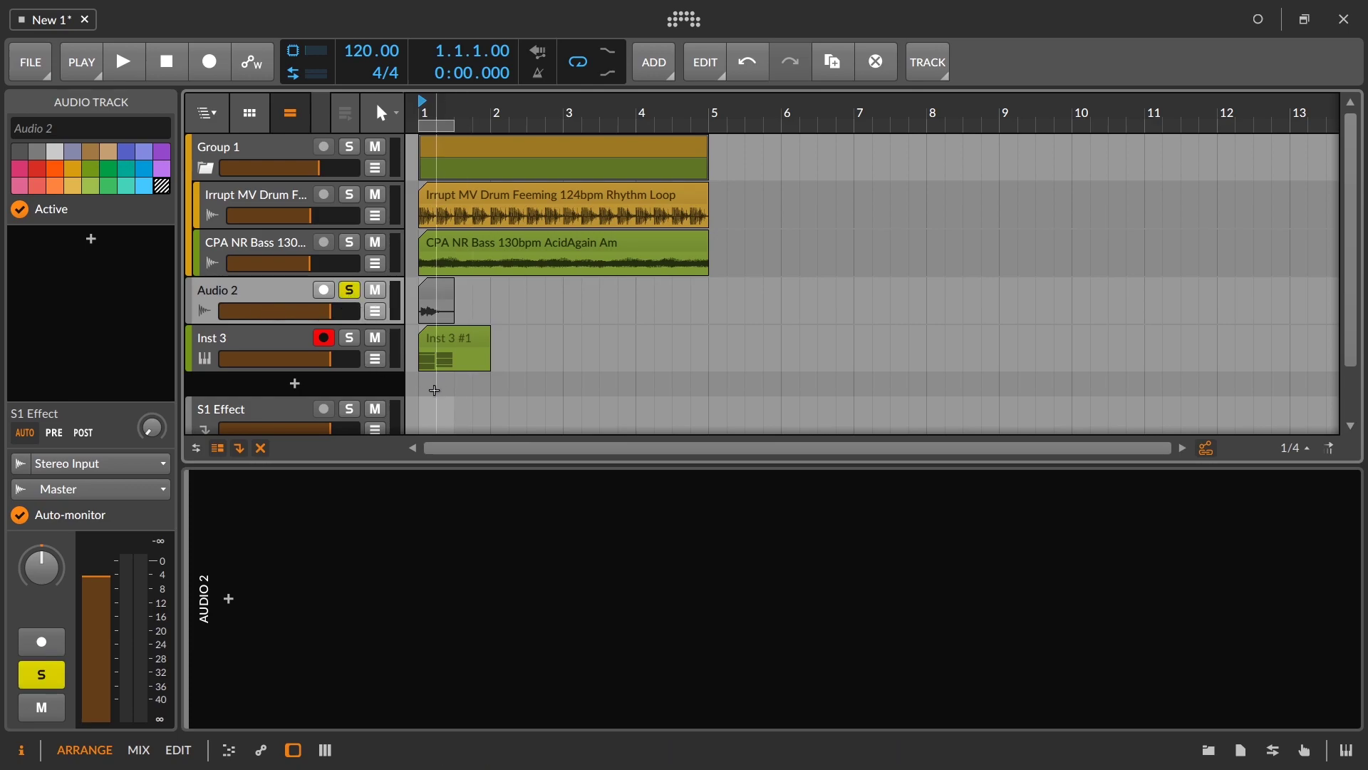
key(space)
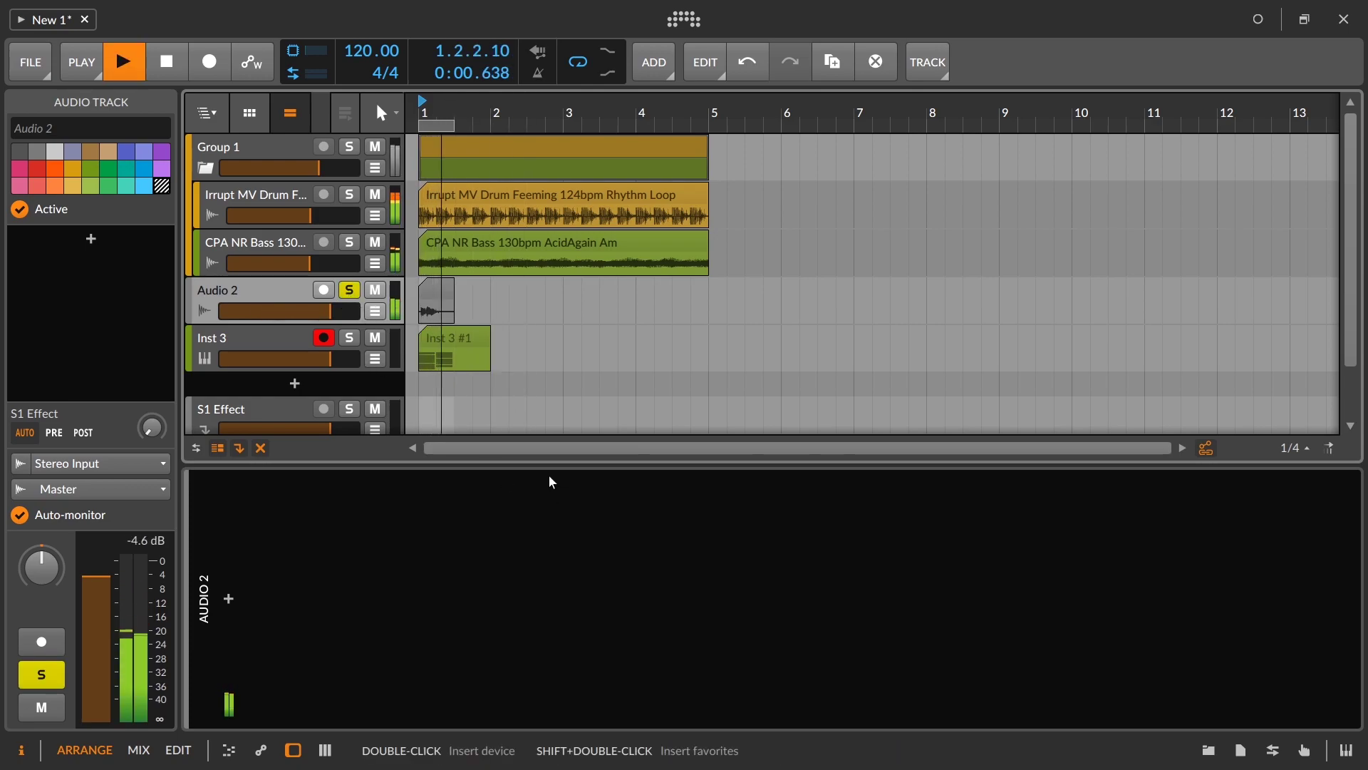
key(space)
click(428, 387)
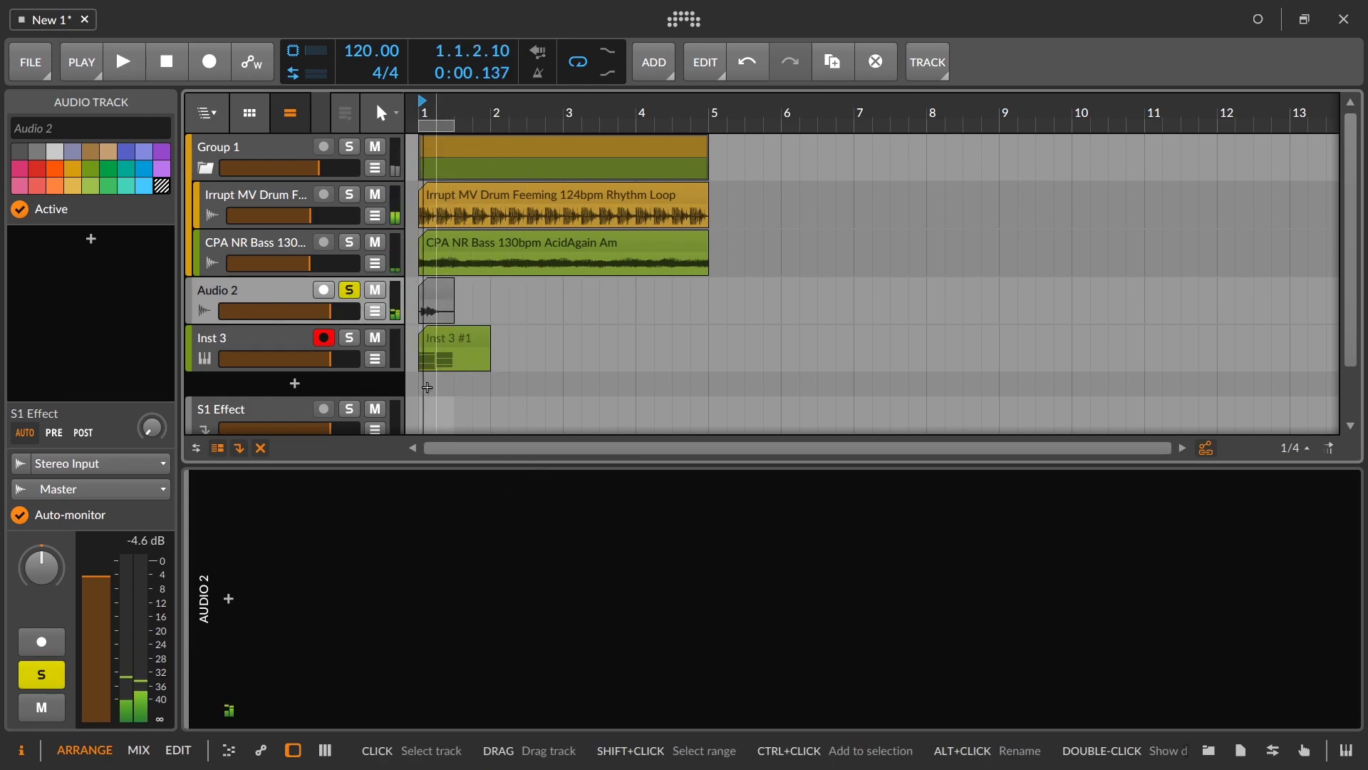
click(264, 349)
key(Delete)
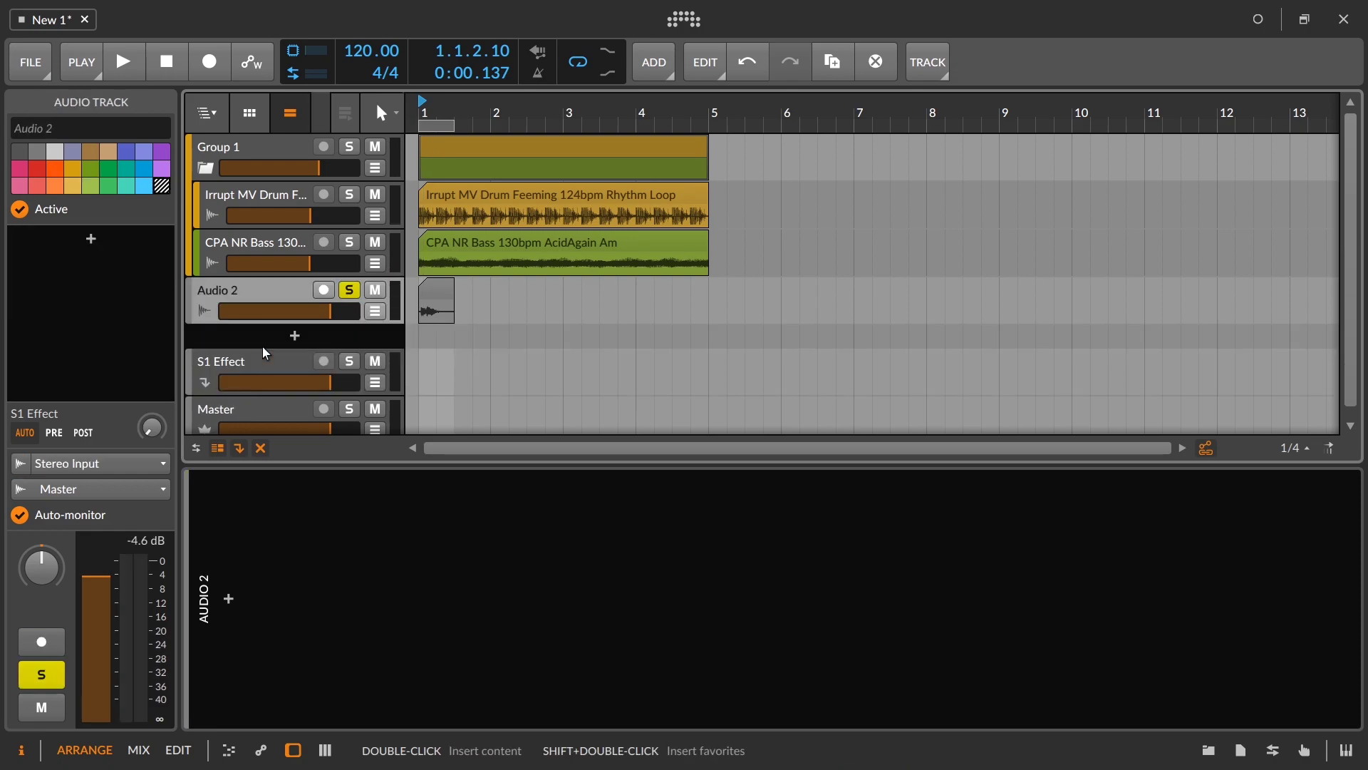
Step: Drag the bounced clip to a new track, then undo the extra Audio 3 track
drag(438, 284, 235, 370)
click(242, 408)
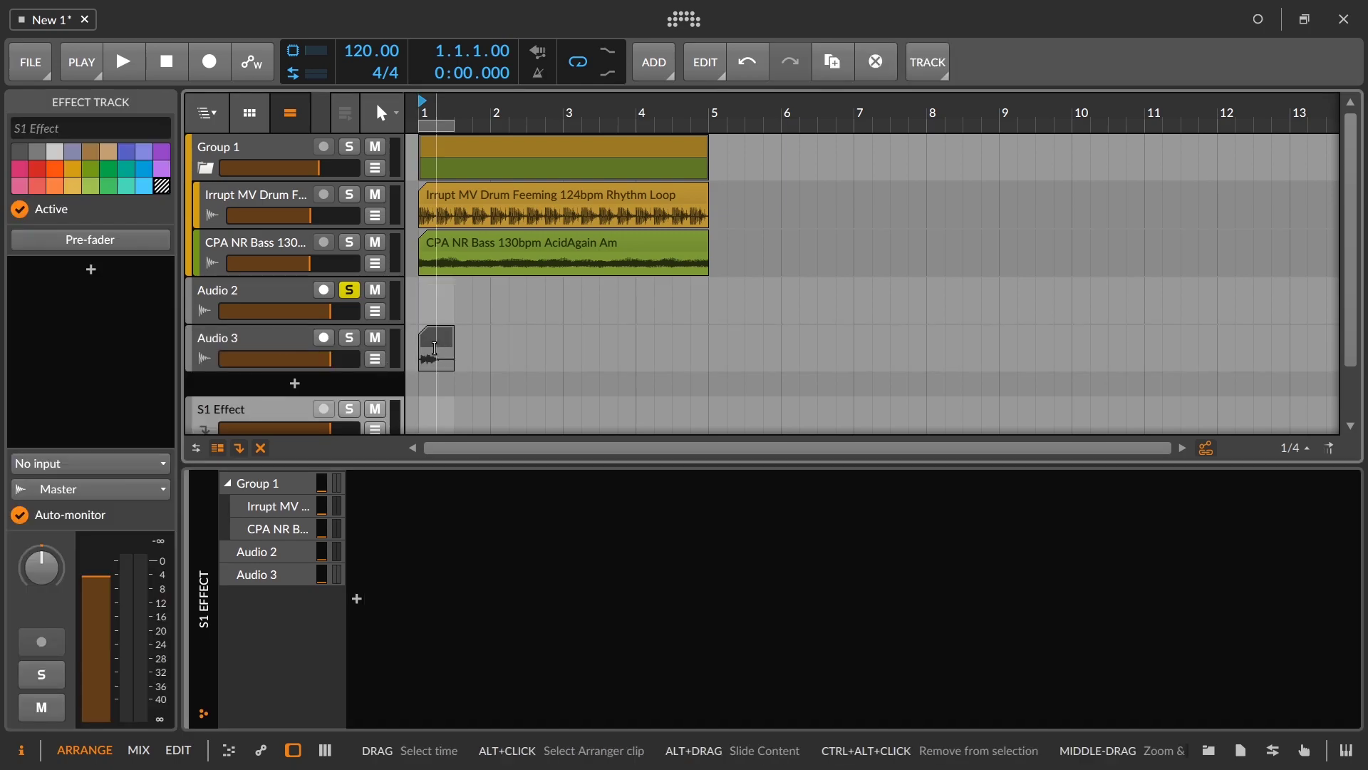
click(436, 307)
click(251, 300)
key(ctrl+z)
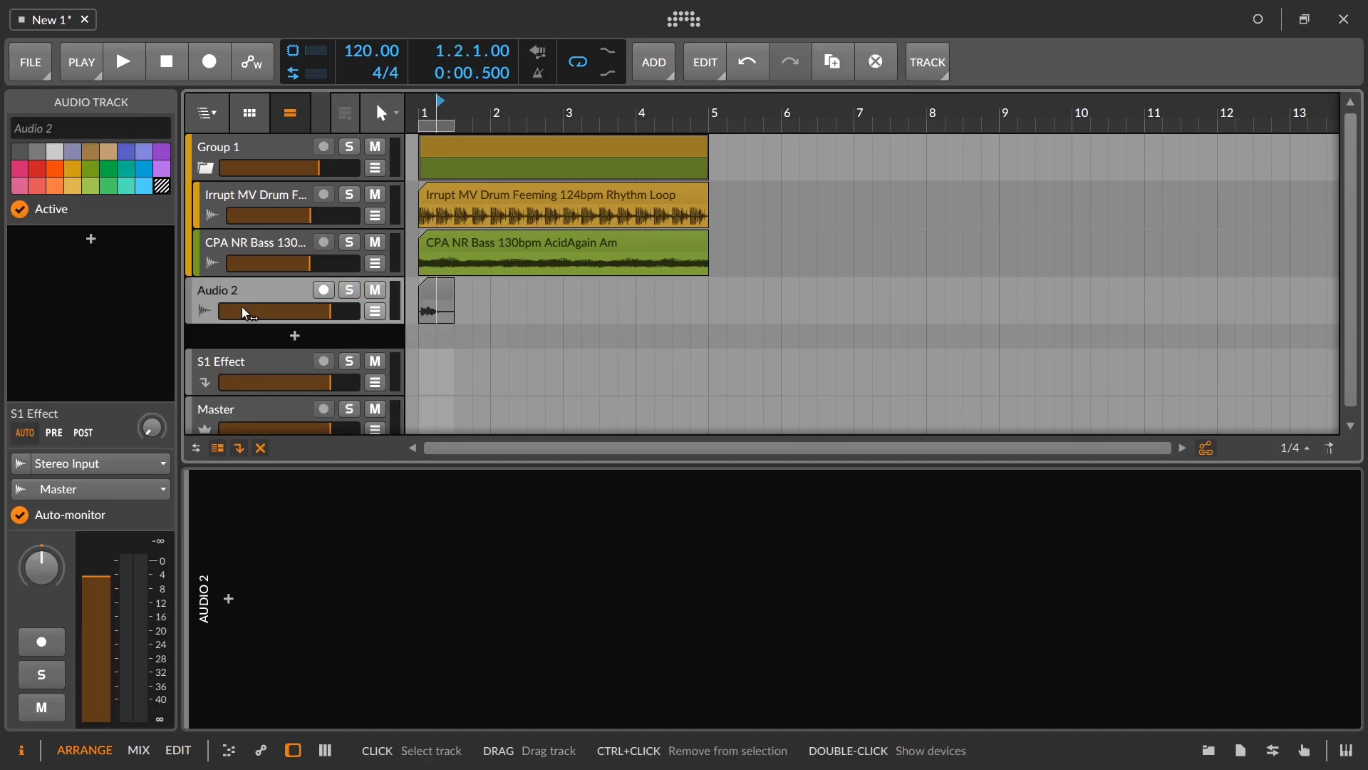
Step: Add a new instrument track with a Sampler and drag the bounced PL vocal clip into it
click(292, 337)
text(sampler)
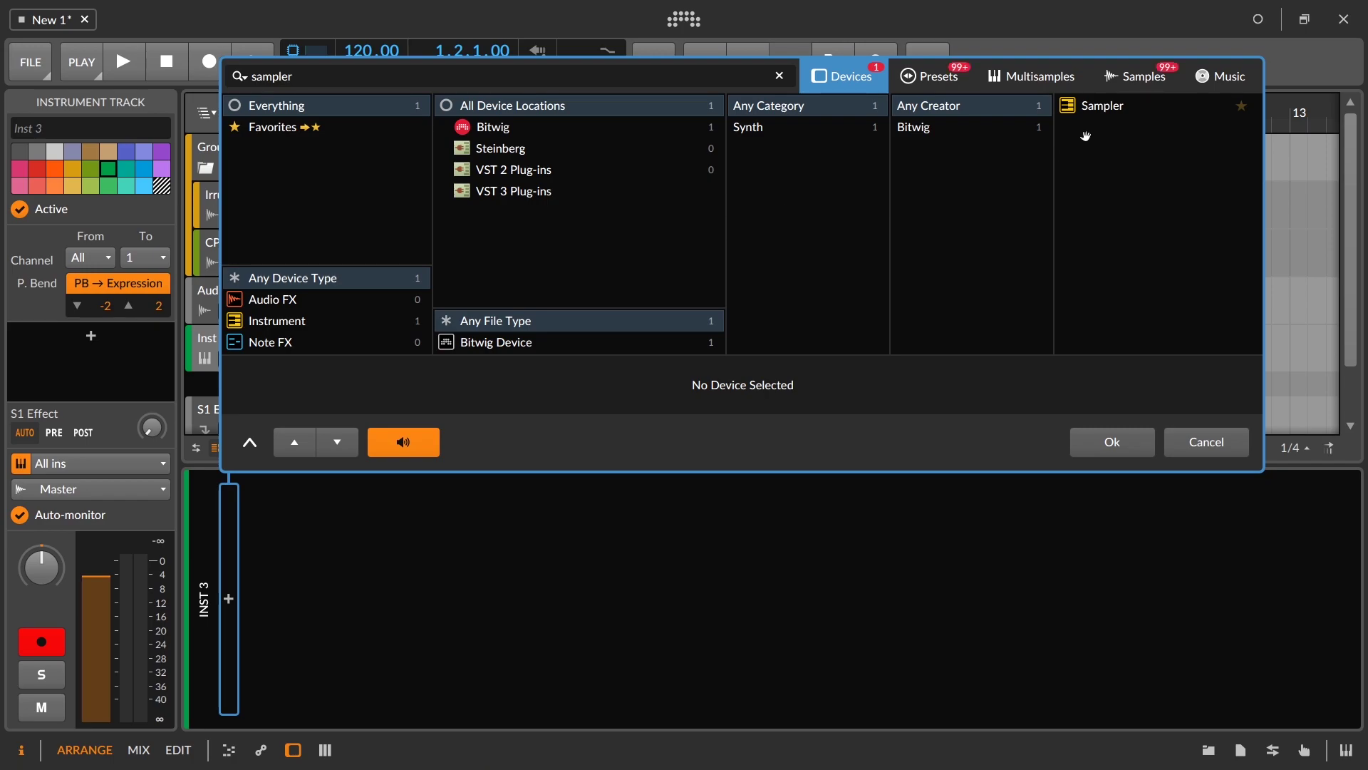
click(1098, 106)
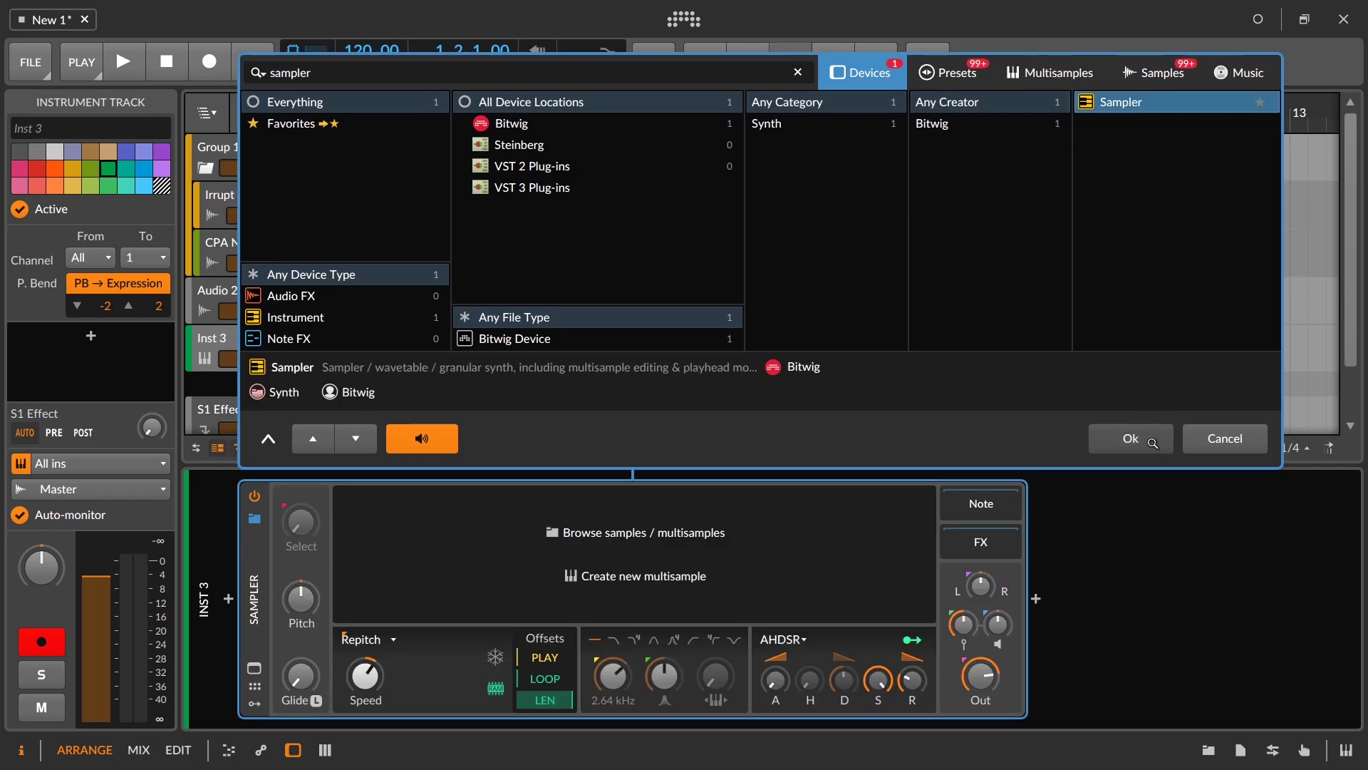
click(1112, 442)
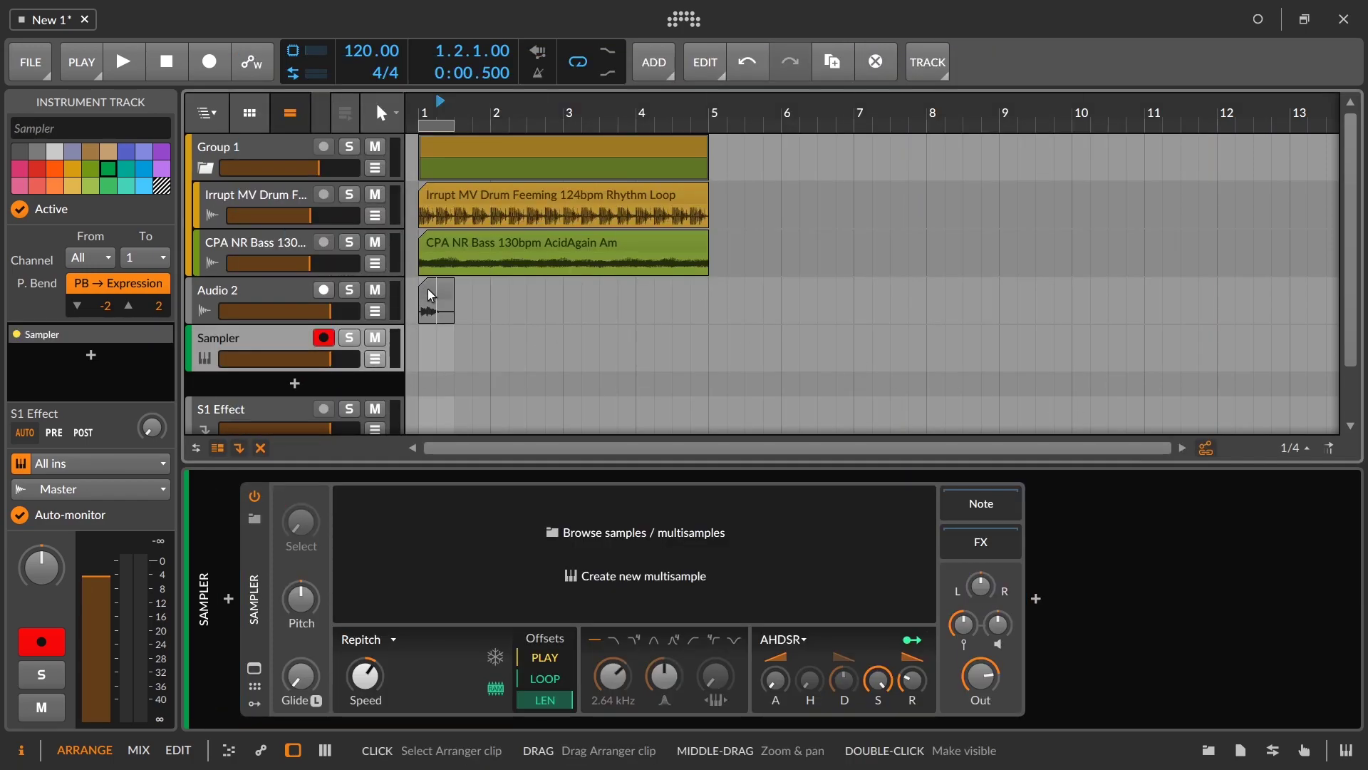
drag(429, 289, 518, 553)
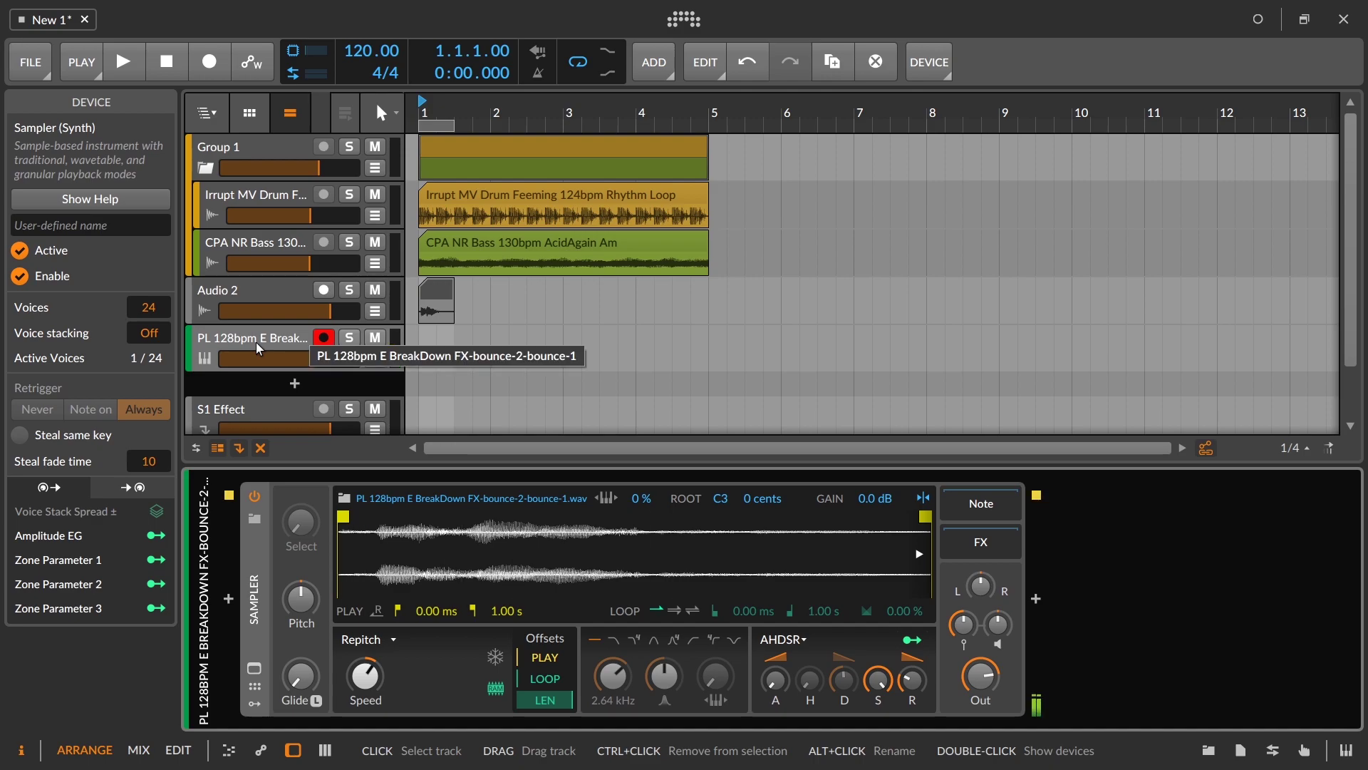
Step: Set velocity sensitivity to +30 dB, auto-detect root key G3, and reset fine tune to 0 cents
mouse_move(987, 623)
mouse_down()
mouse_move(987, 642)
mouse_move(965, 626)
mouse_up()
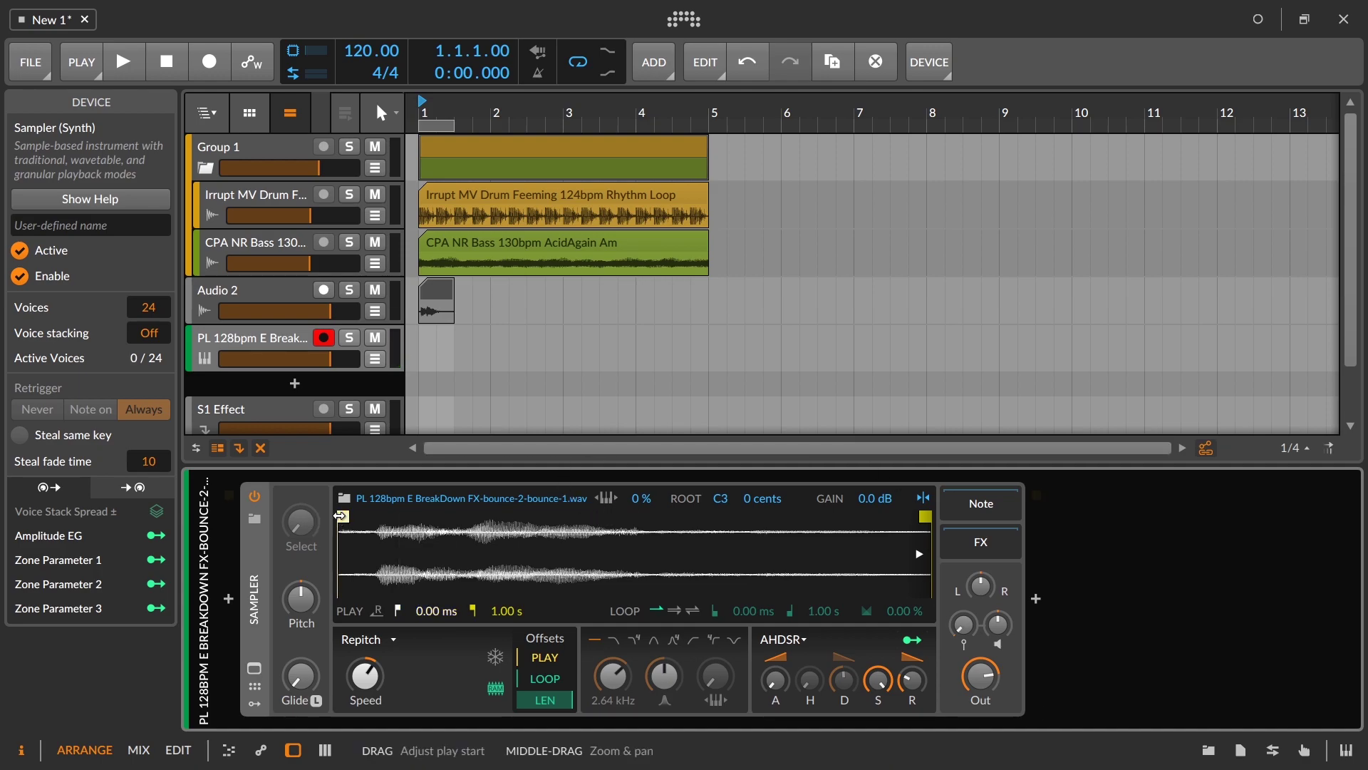
right_click(584, 535)
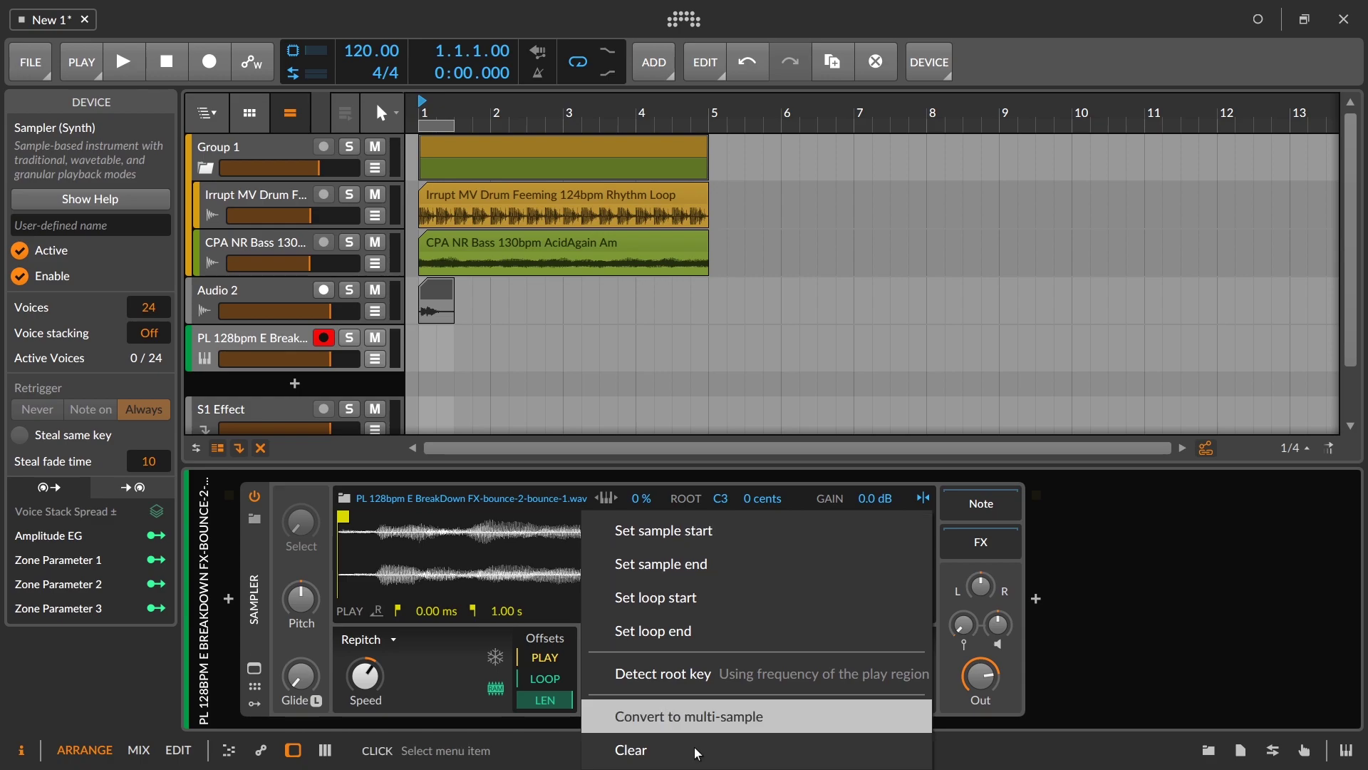
click(715, 683)
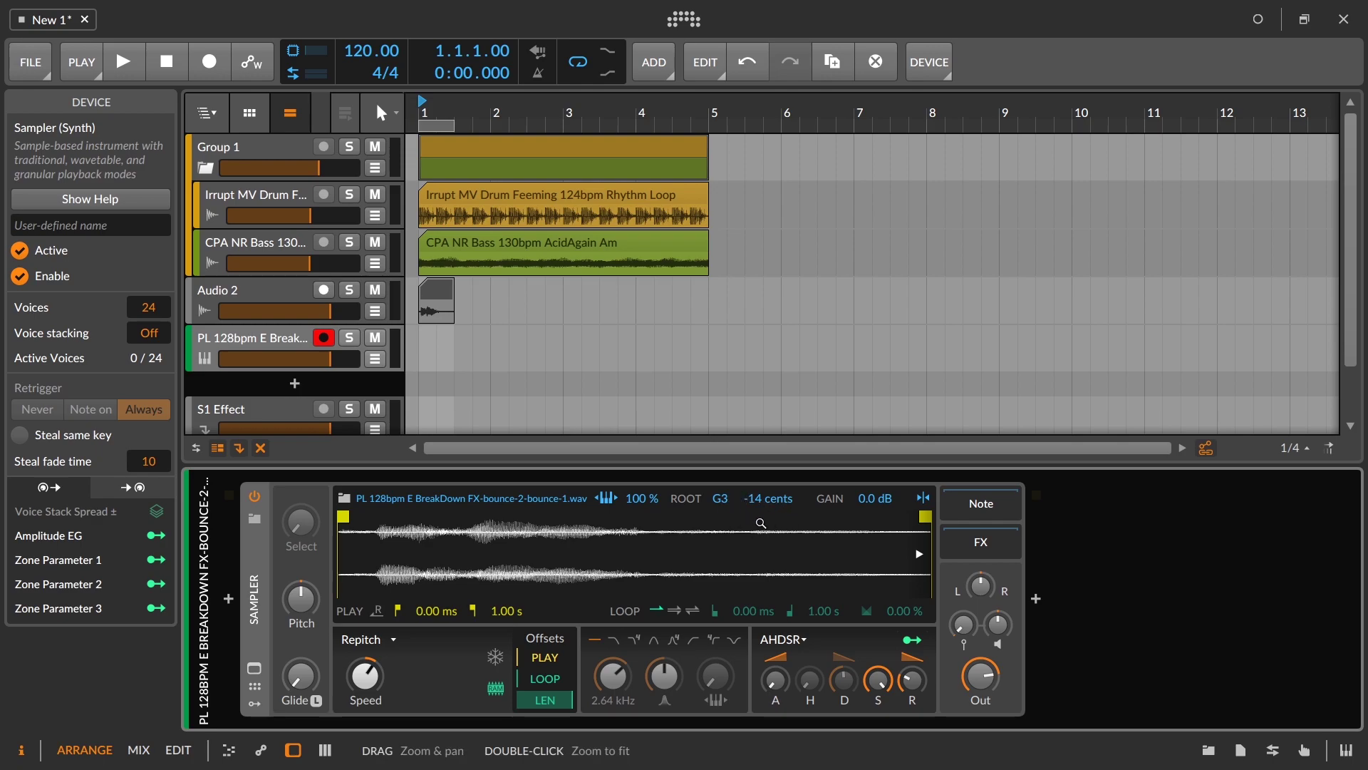
key(ctrl+z)
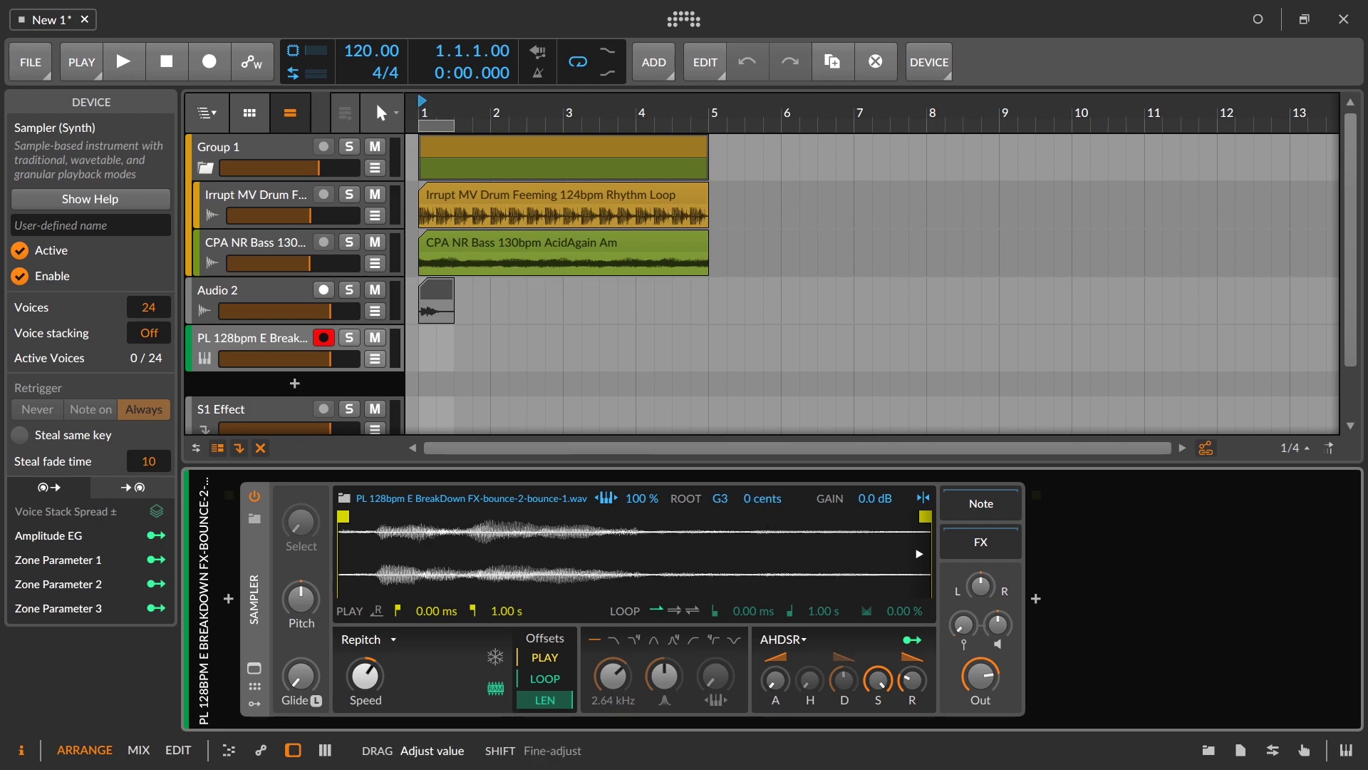
drag(762, 499, 762, 498)
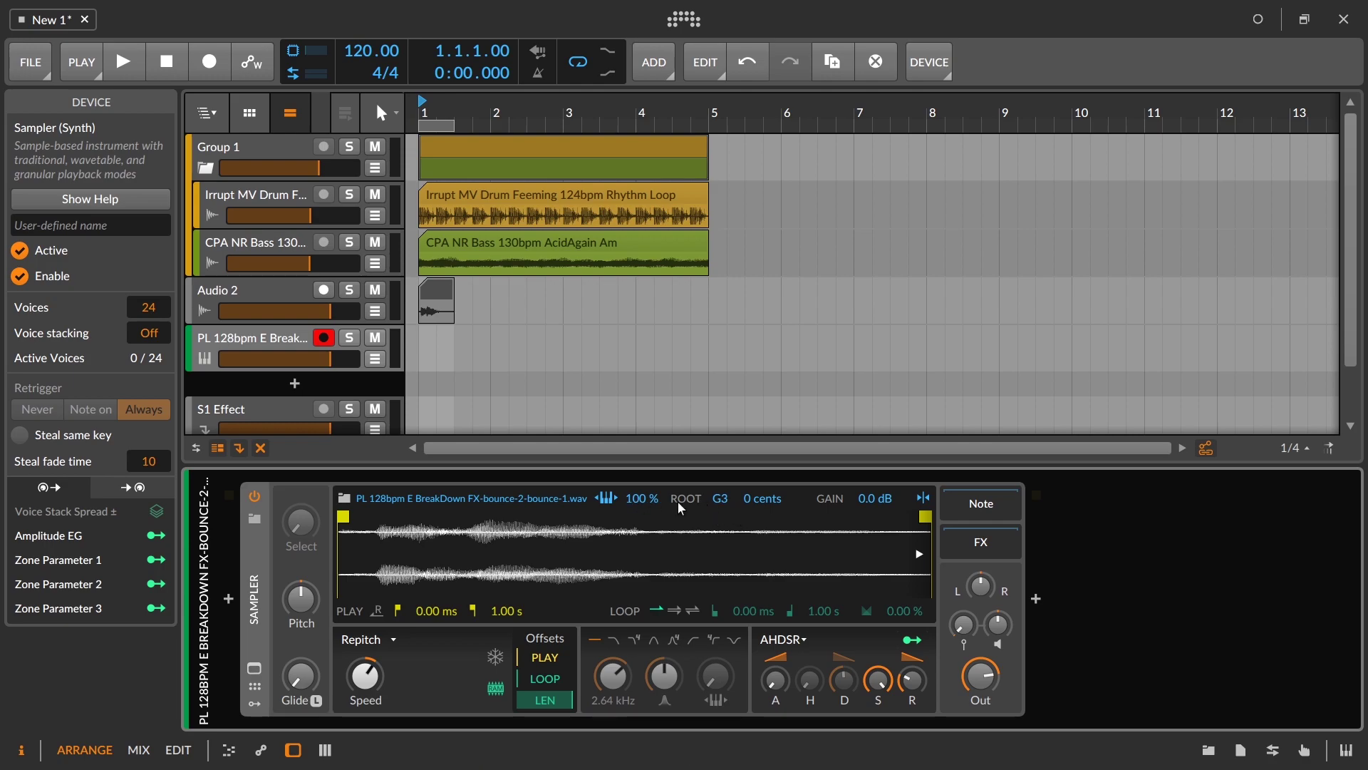
Step: Toggle keytrack, audition test notes, and raise the Sampler root key from G3 to A3
click(612, 498)
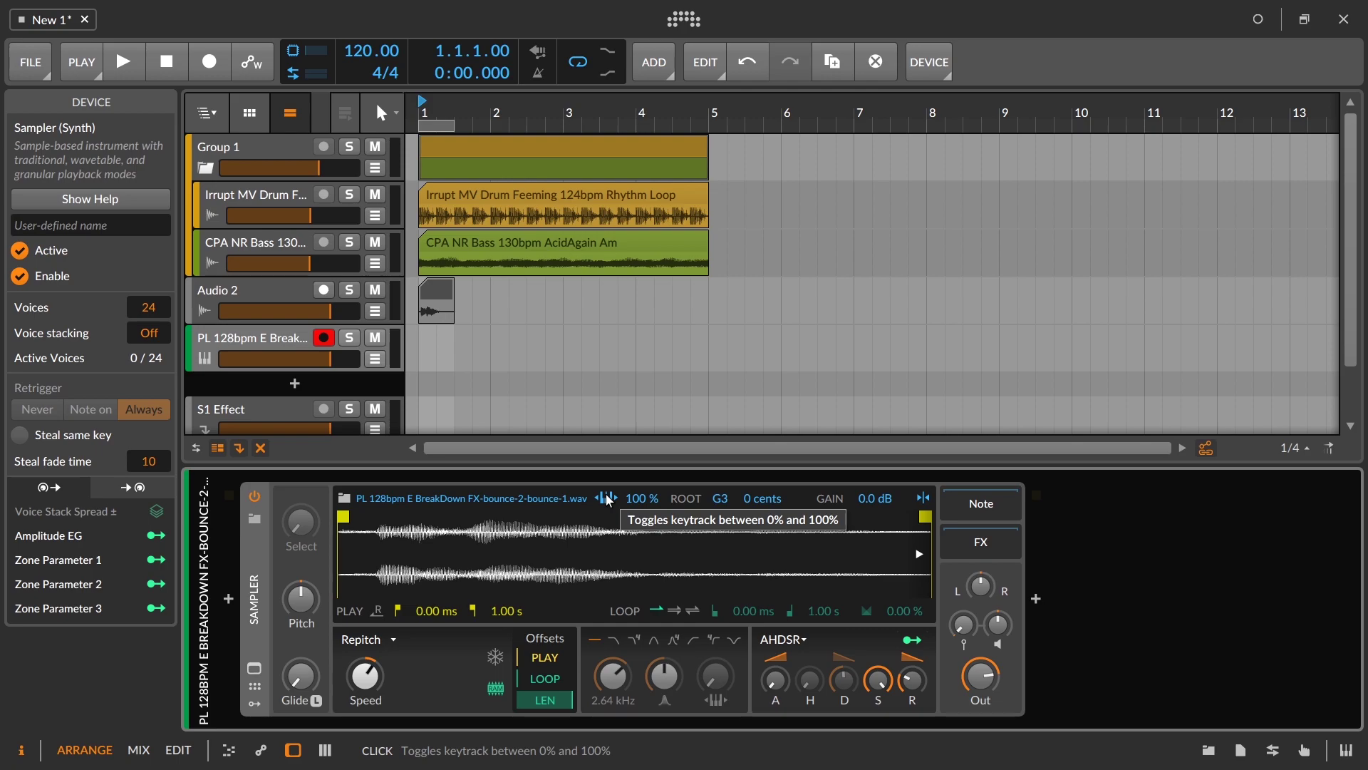
key(a)
key(a)
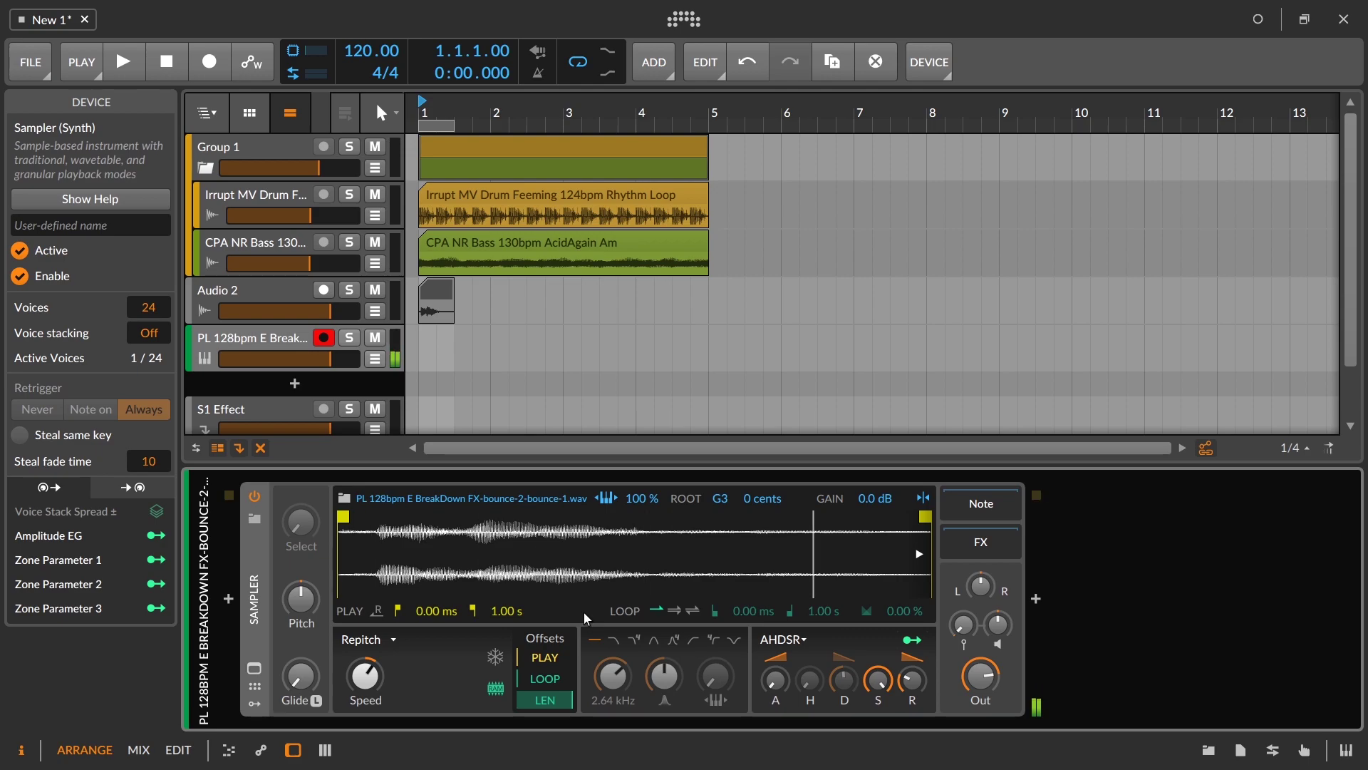
key(a)
key(a)
key(a)
key(a)
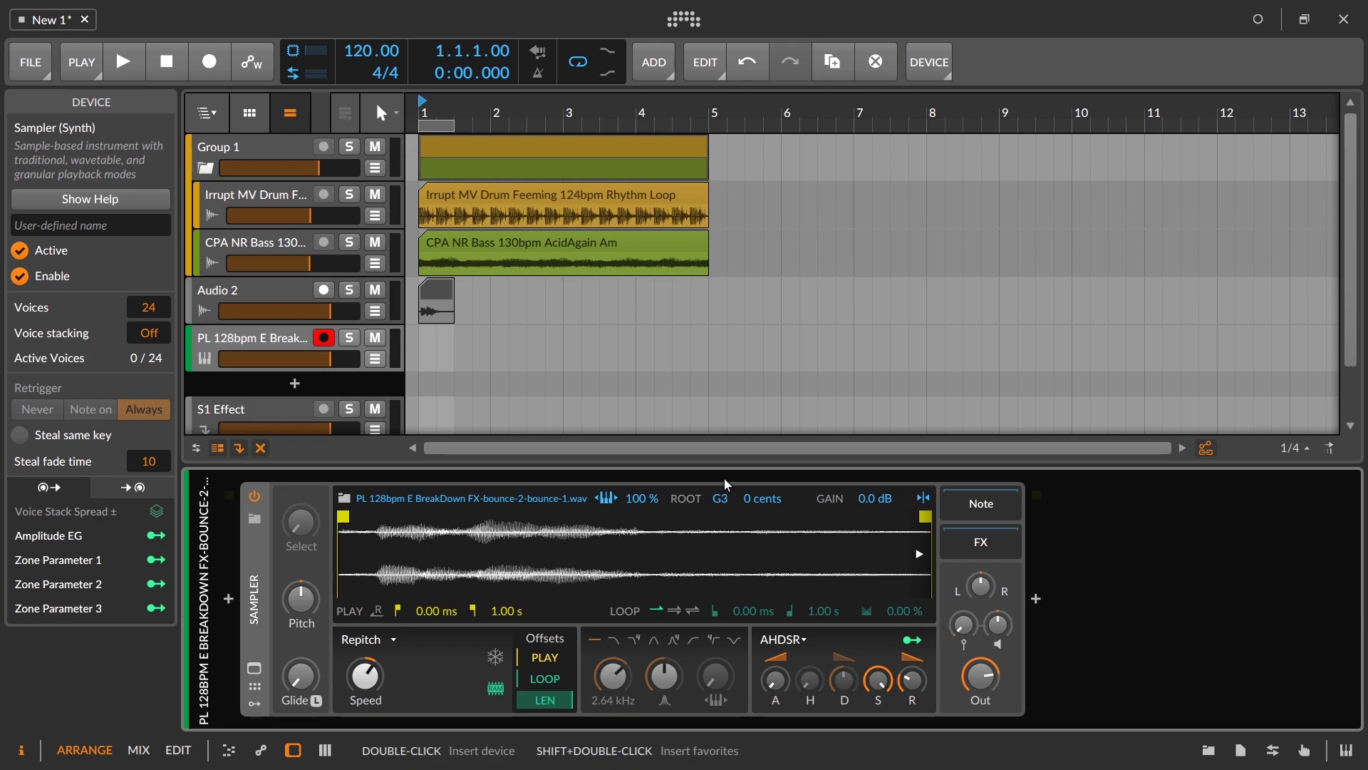
drag(720, 508, 720, 508)
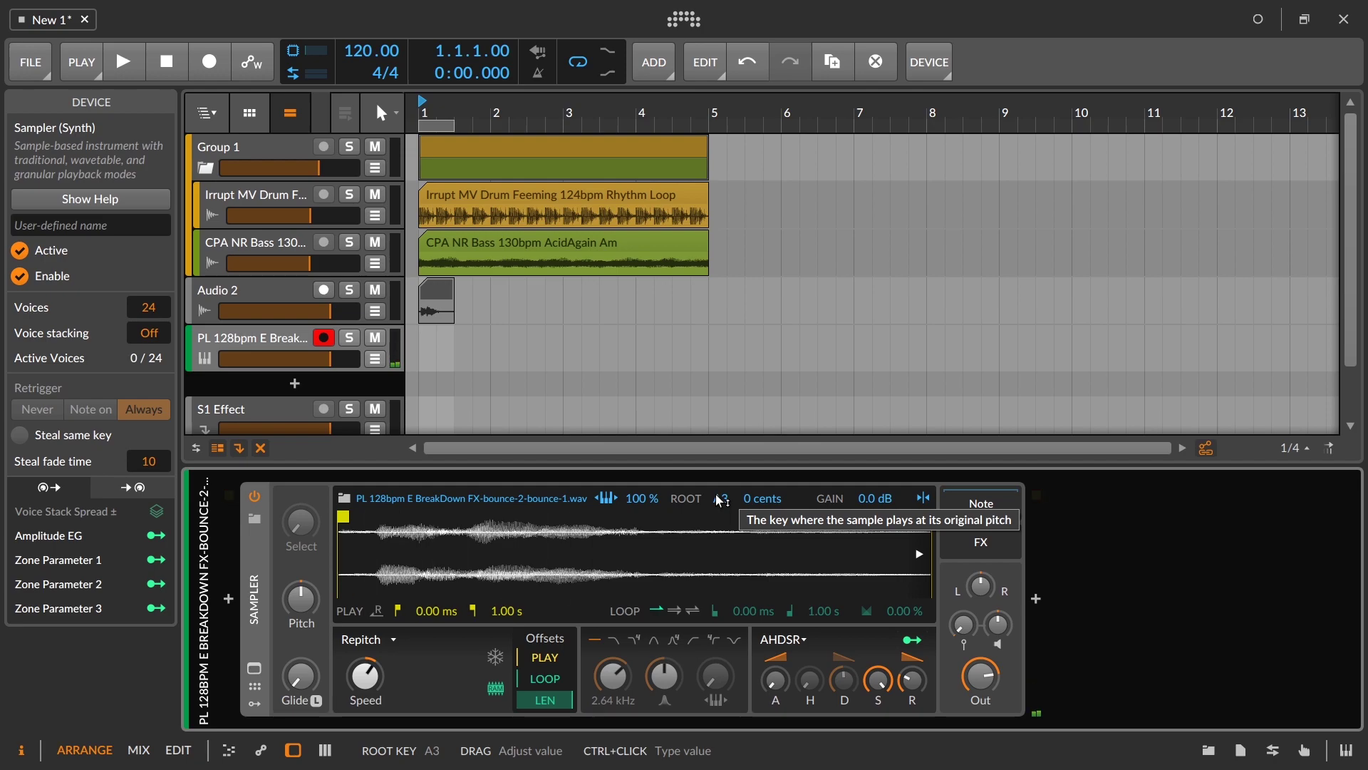
Step: Delete the empty Audio 2 track and extend the loop to cover bars 1–5
click(274, 291)
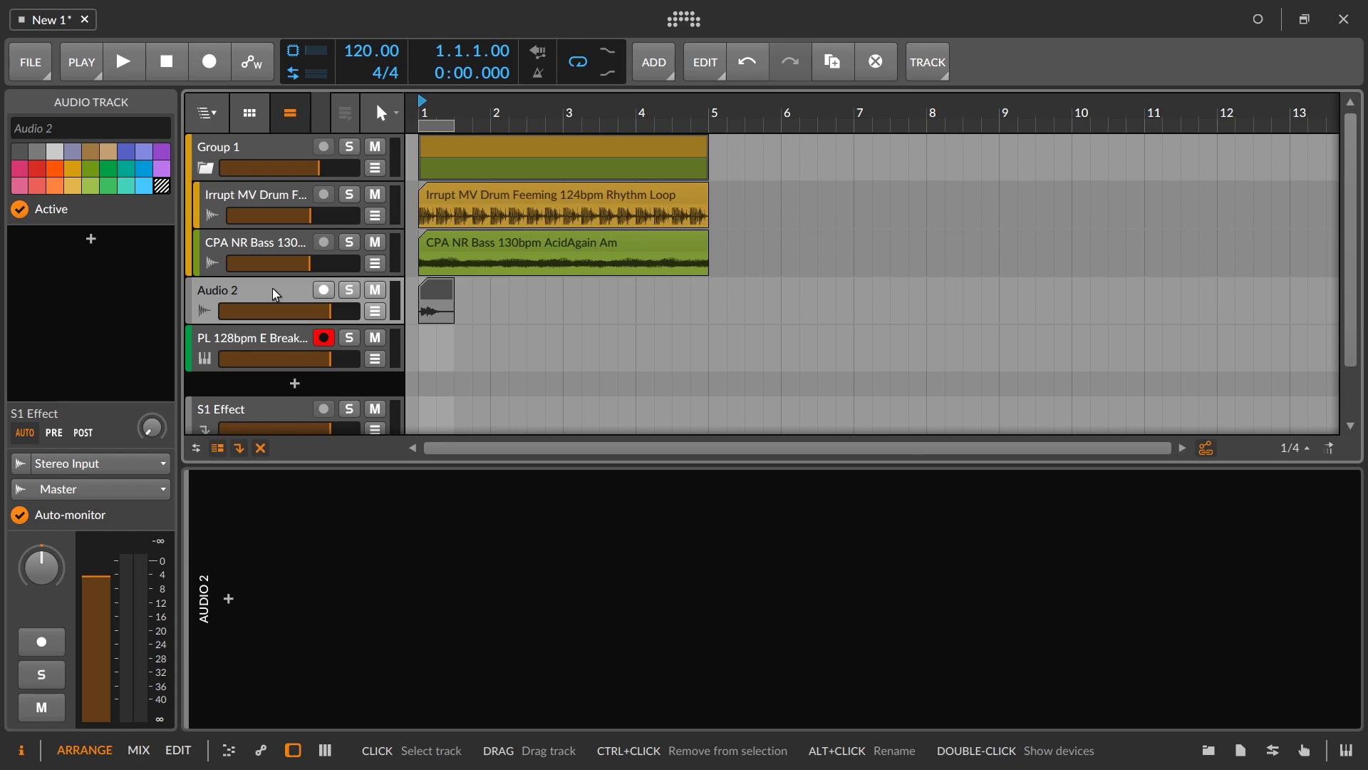
key(Delete)
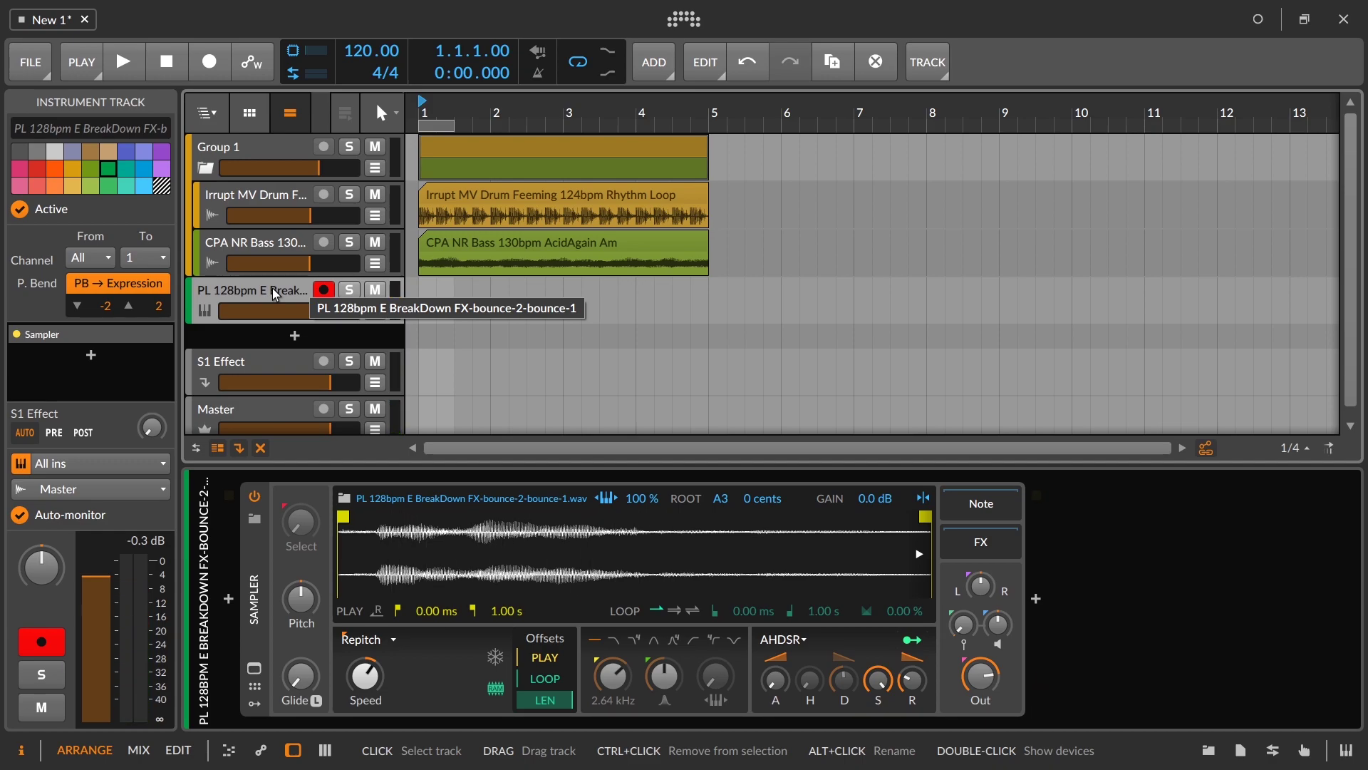
click(453, 125)
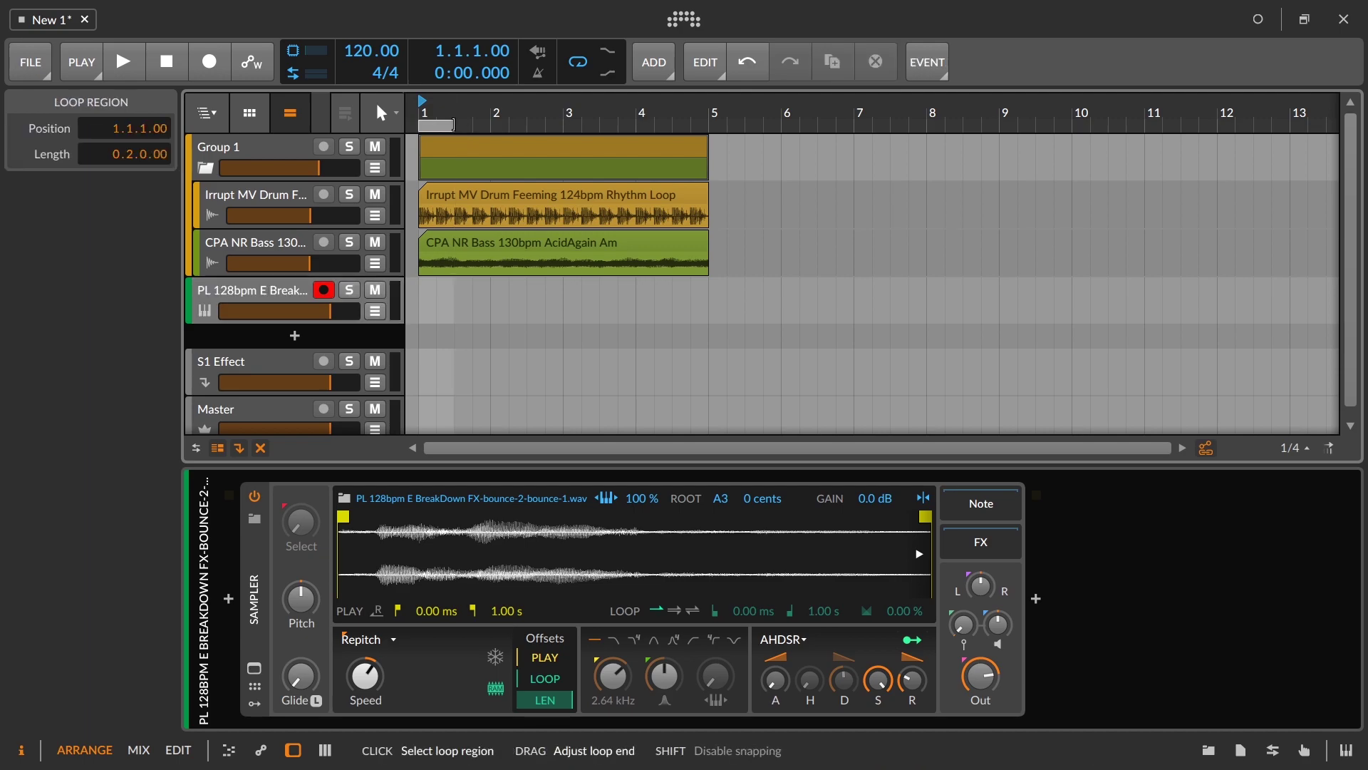
drag(453, 126, 715, 124)
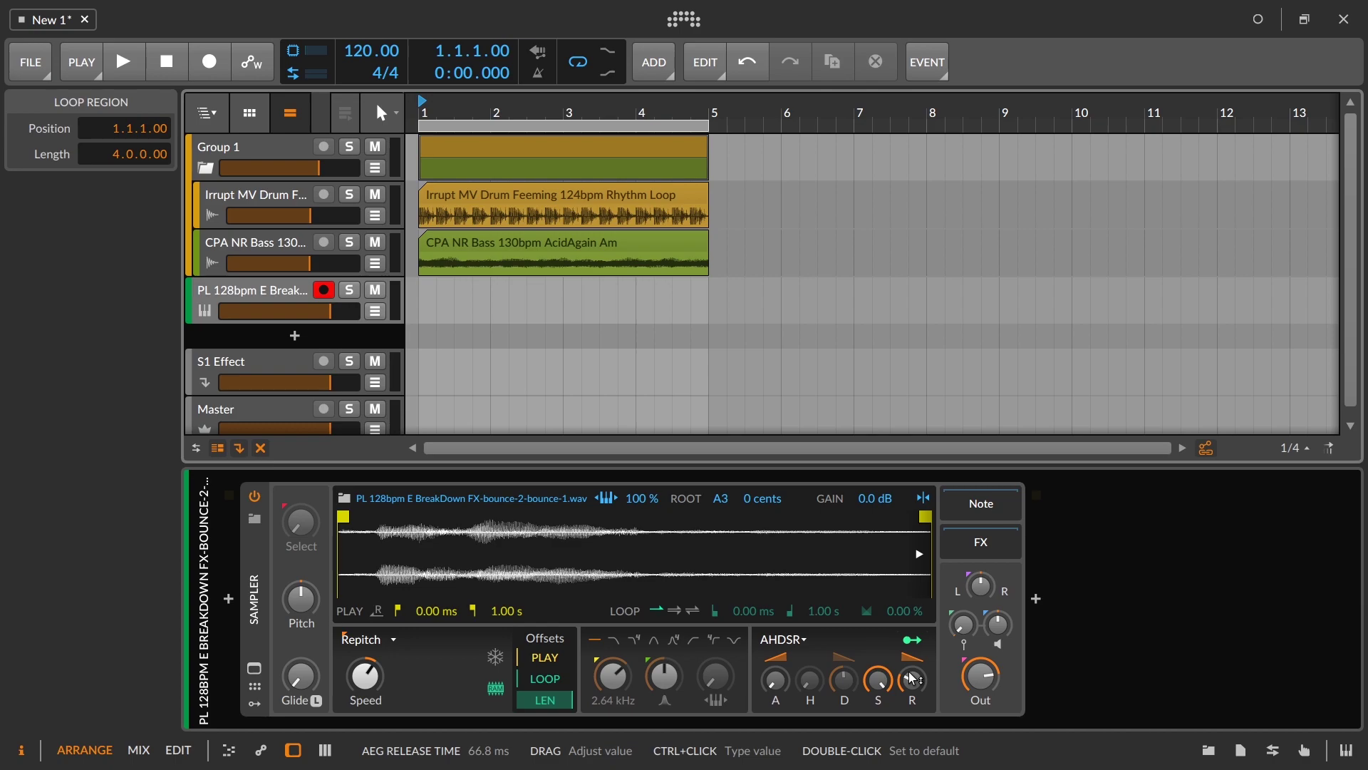
Step: Play the arrangement, lengthen the AEG release, and move the Sampler's play start to 56.9 ms
key(space)
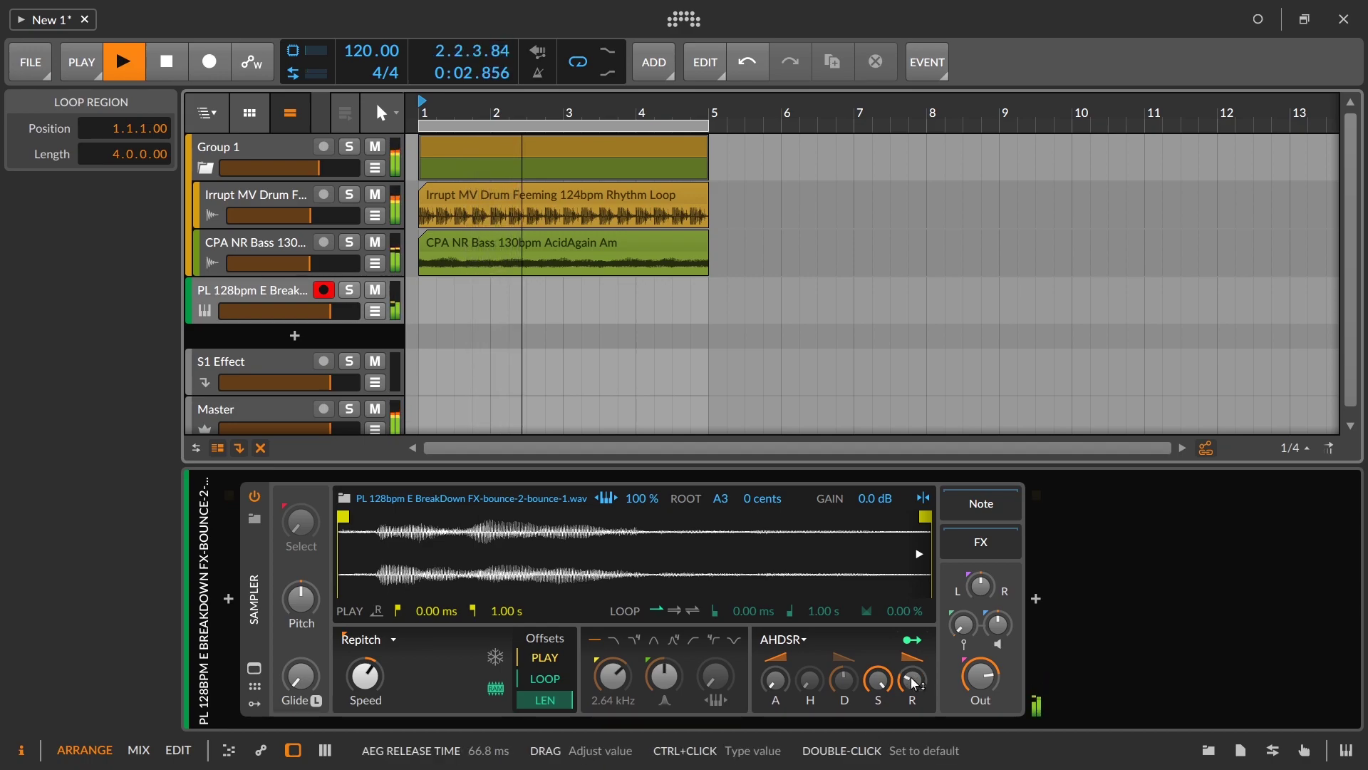
drag(913, 678, 912, 646)
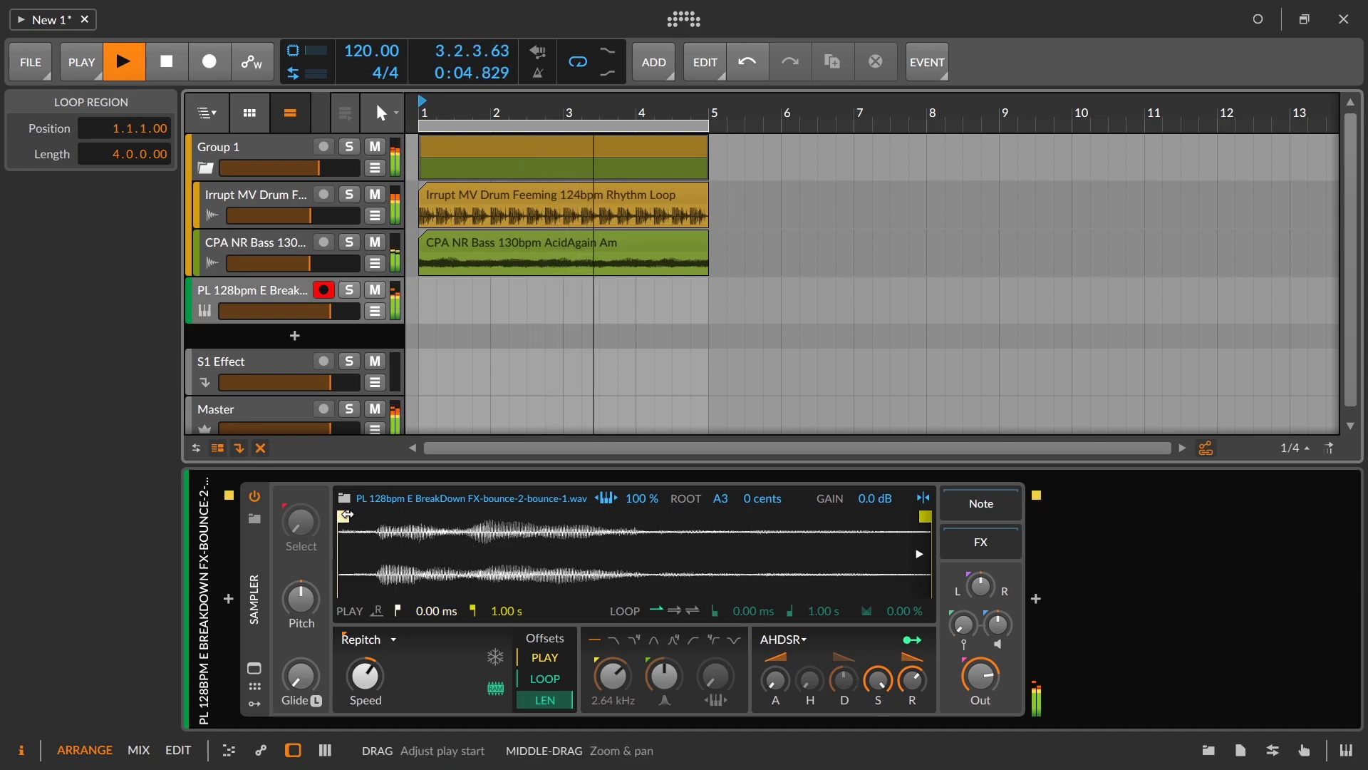
drag(343, 516, 372, 516)
Step: Keep Repitch play mode, check the CPA NR Bass clip, and trim the Sampler's play end to 948 ms
key(space)
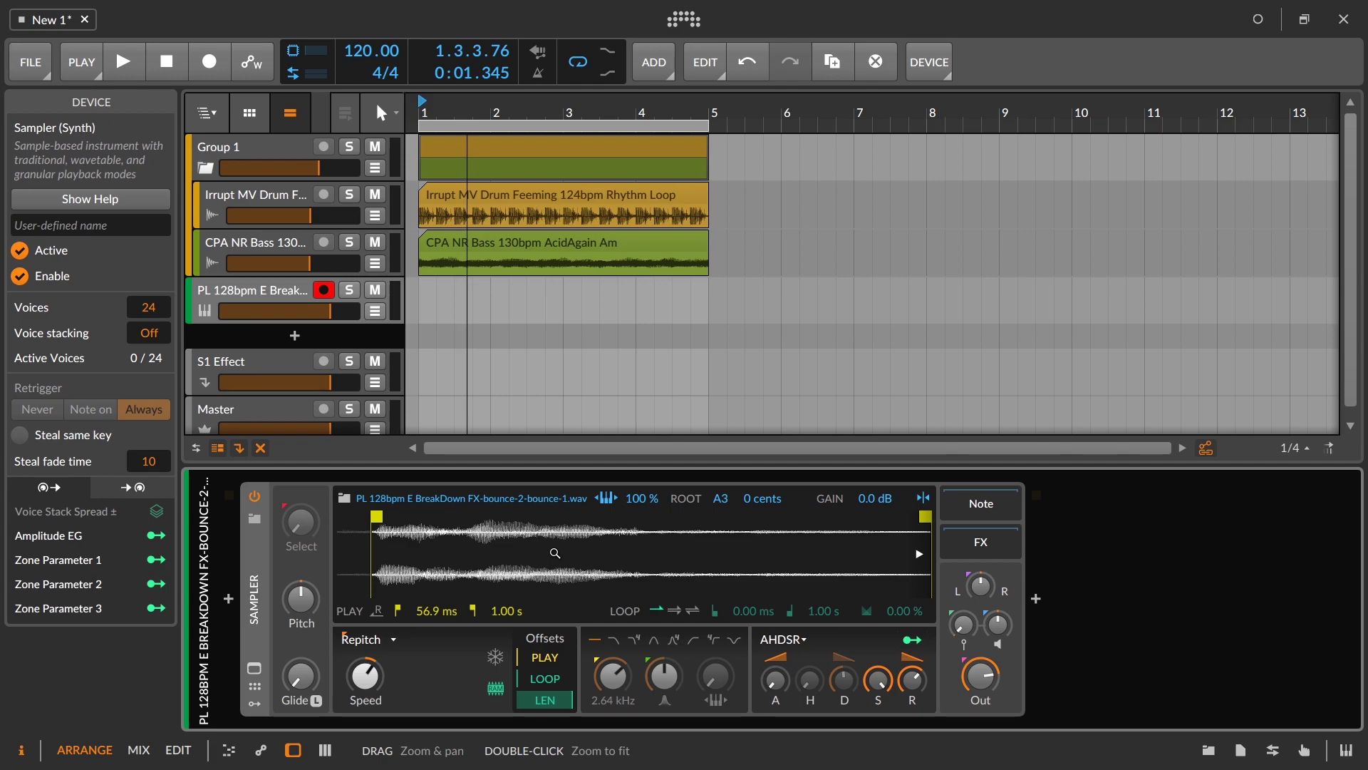
click(393, 639)
click(392, 639)
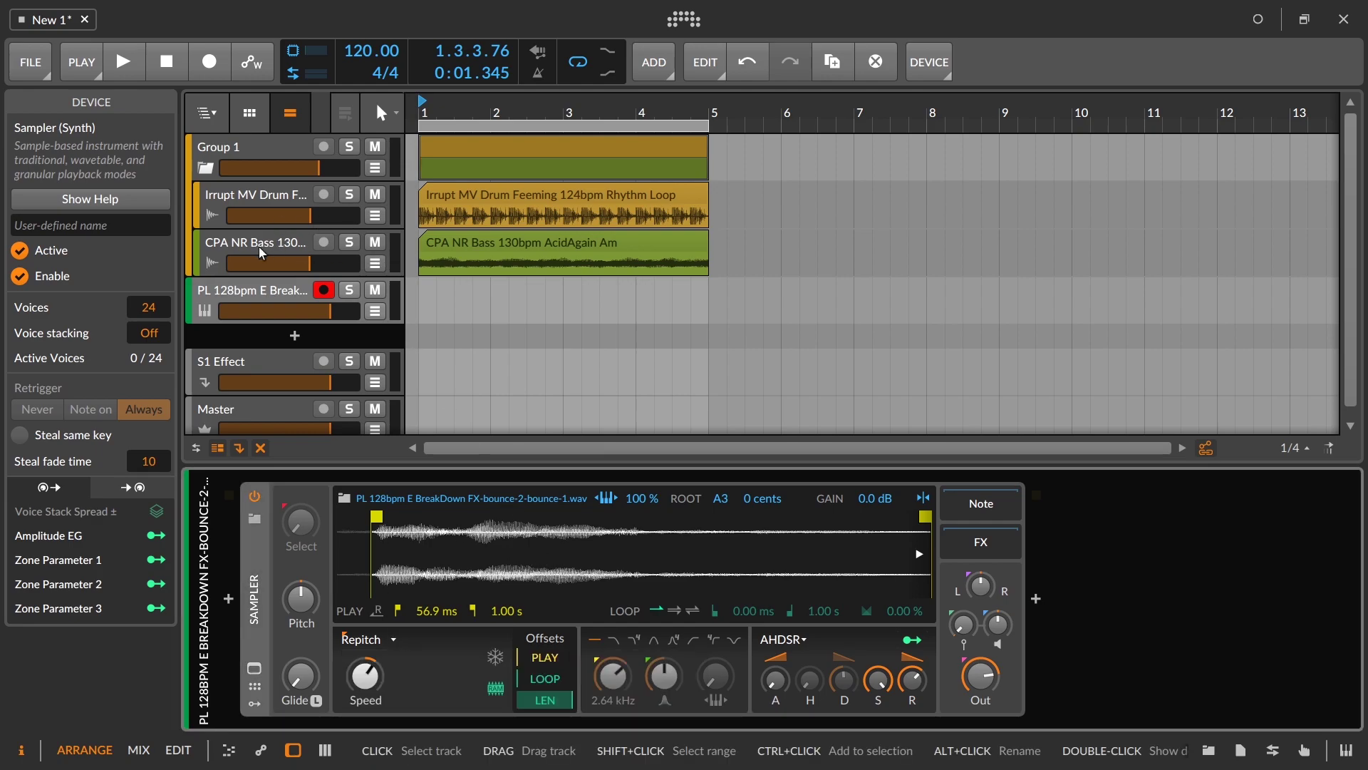
click(426, 244)
scroll(110, 682, down, 3)
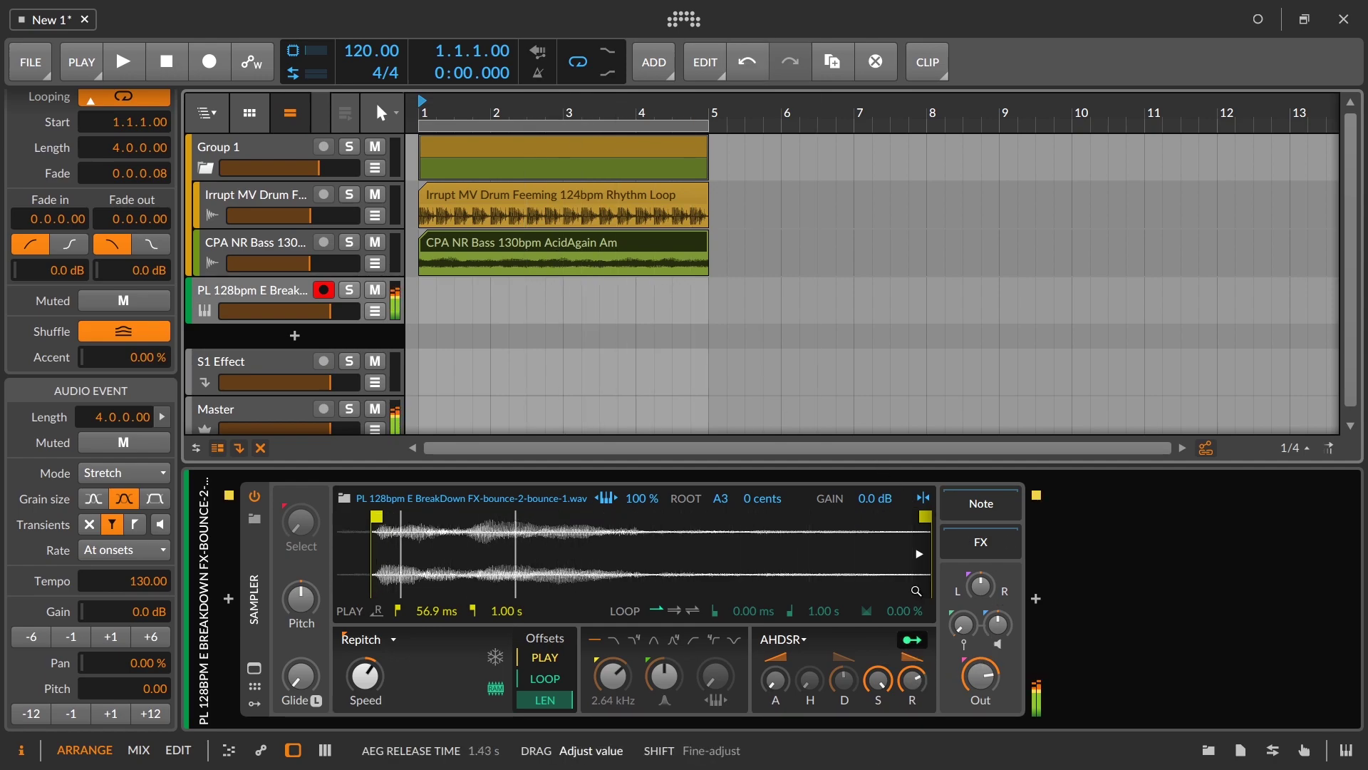
drag(925, 515, 899, 518)
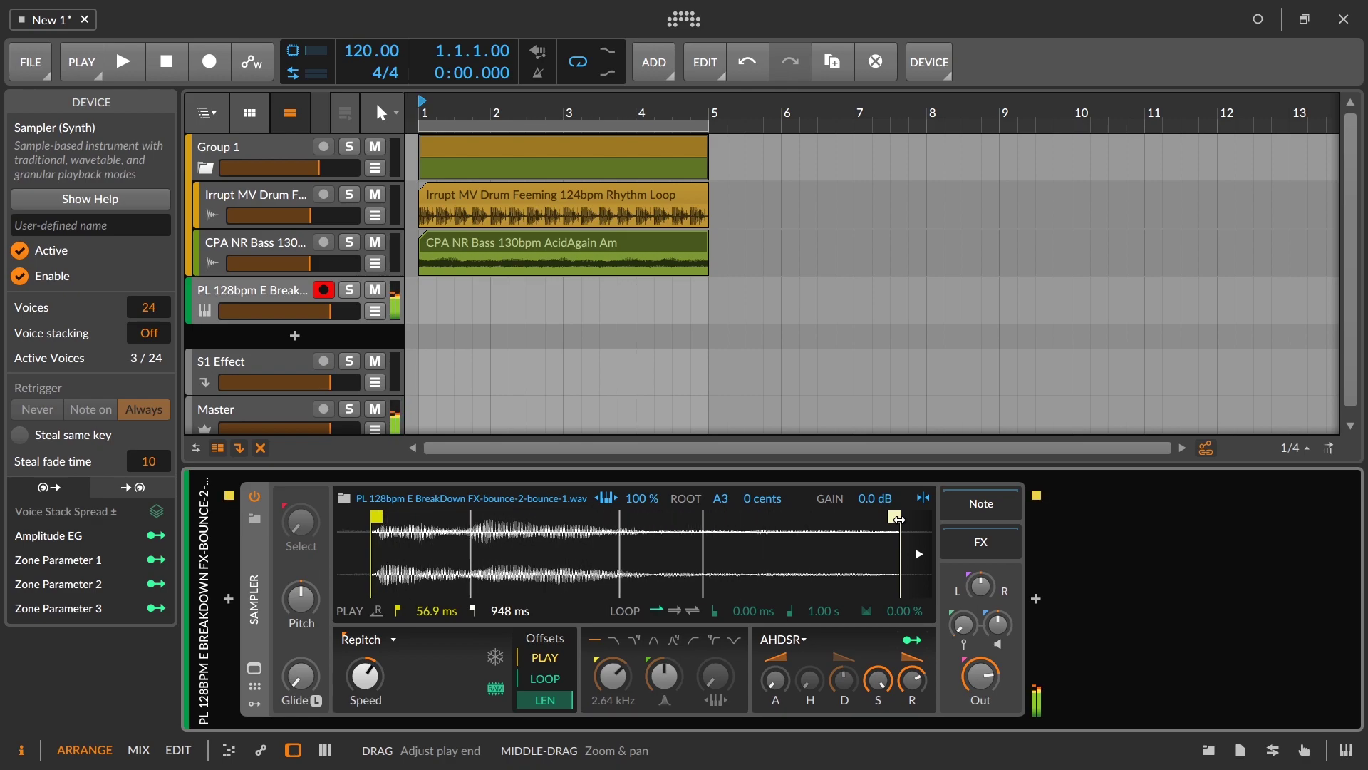
key(space)
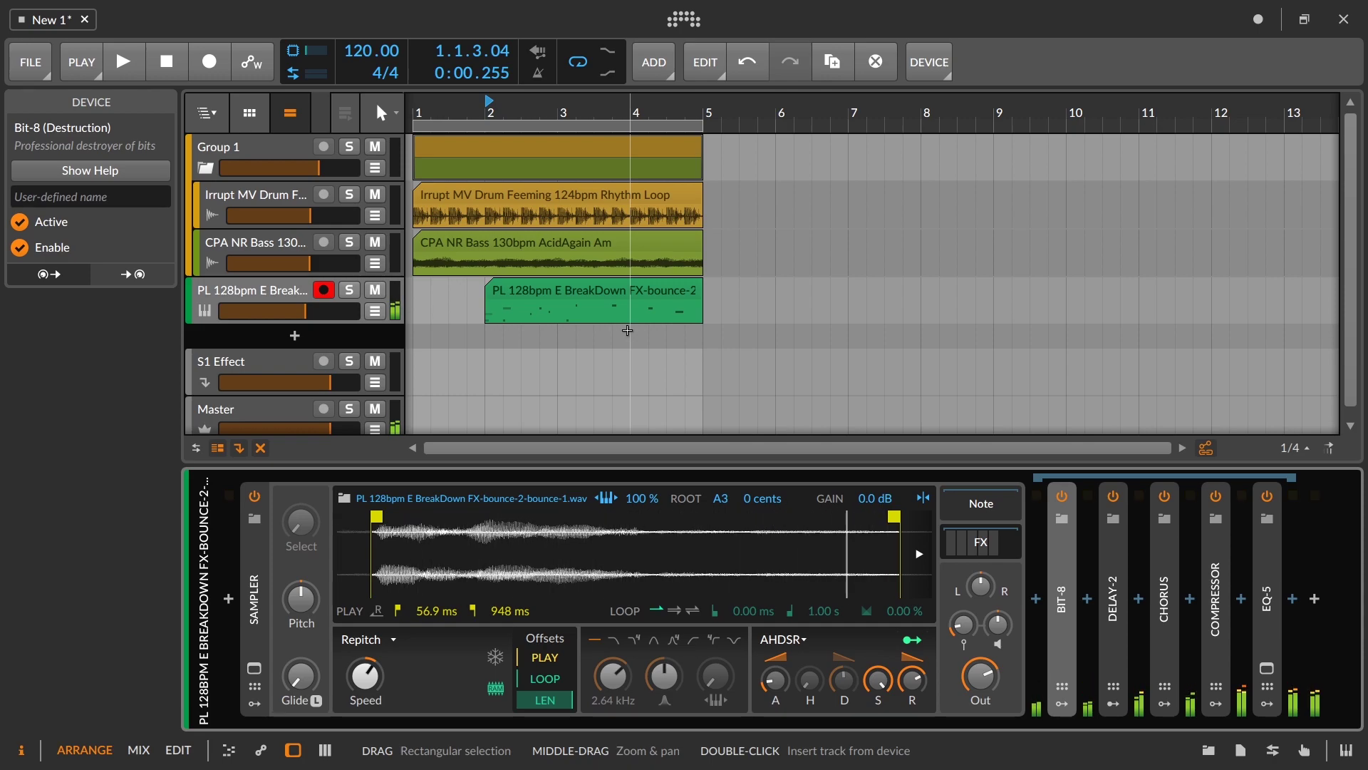
Step: Play the arrangement from bar 1 through the bar 1–5 loop
click(422, 117)
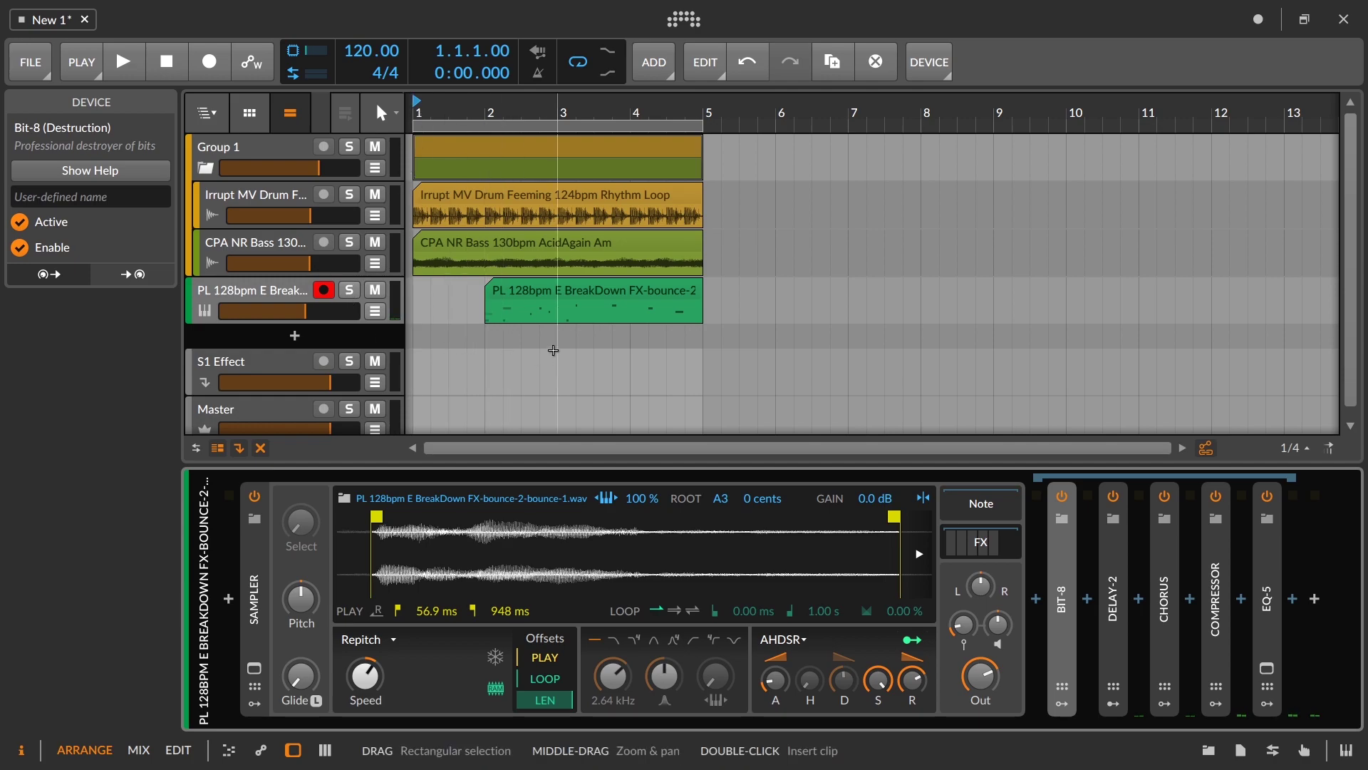
key(space)
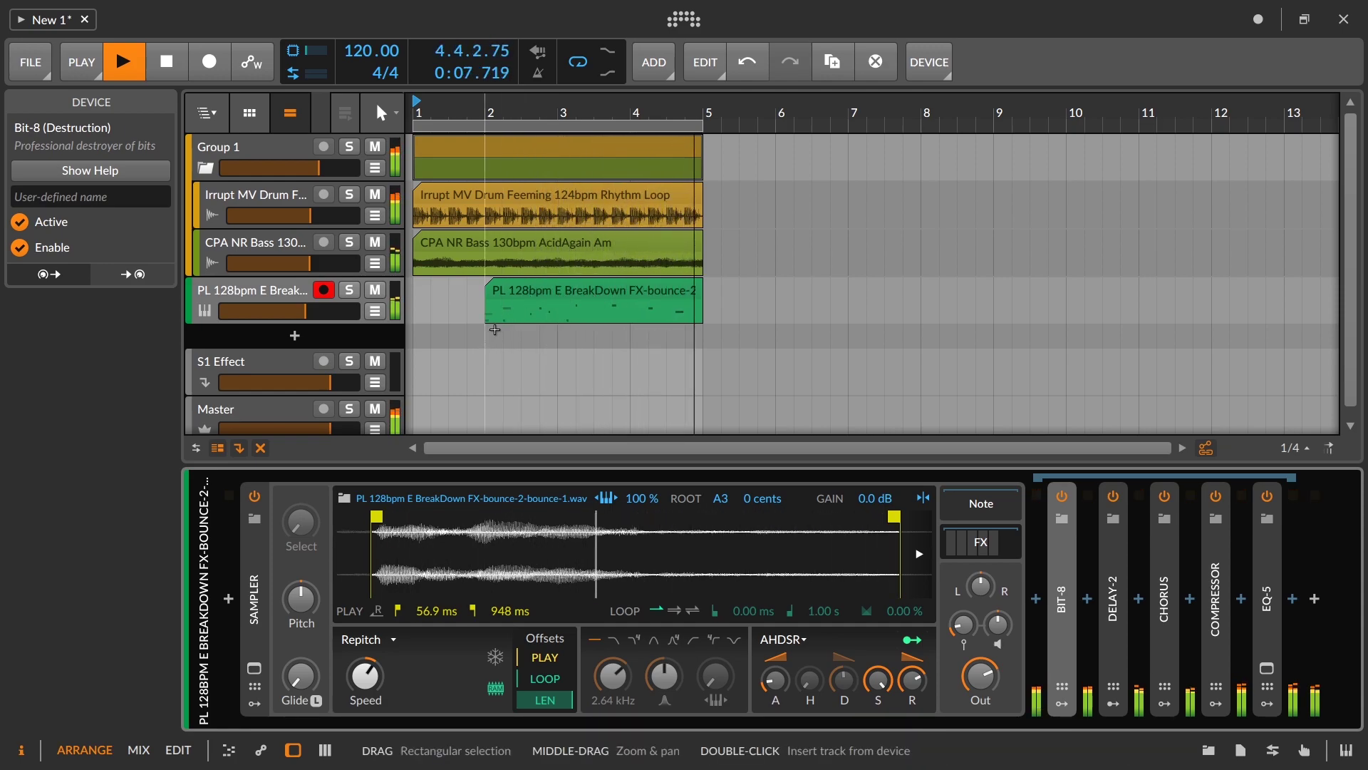
Step: Open the PL clip in an enlarged note editor and lower its first four notes' velocities
double_click(520, 290)
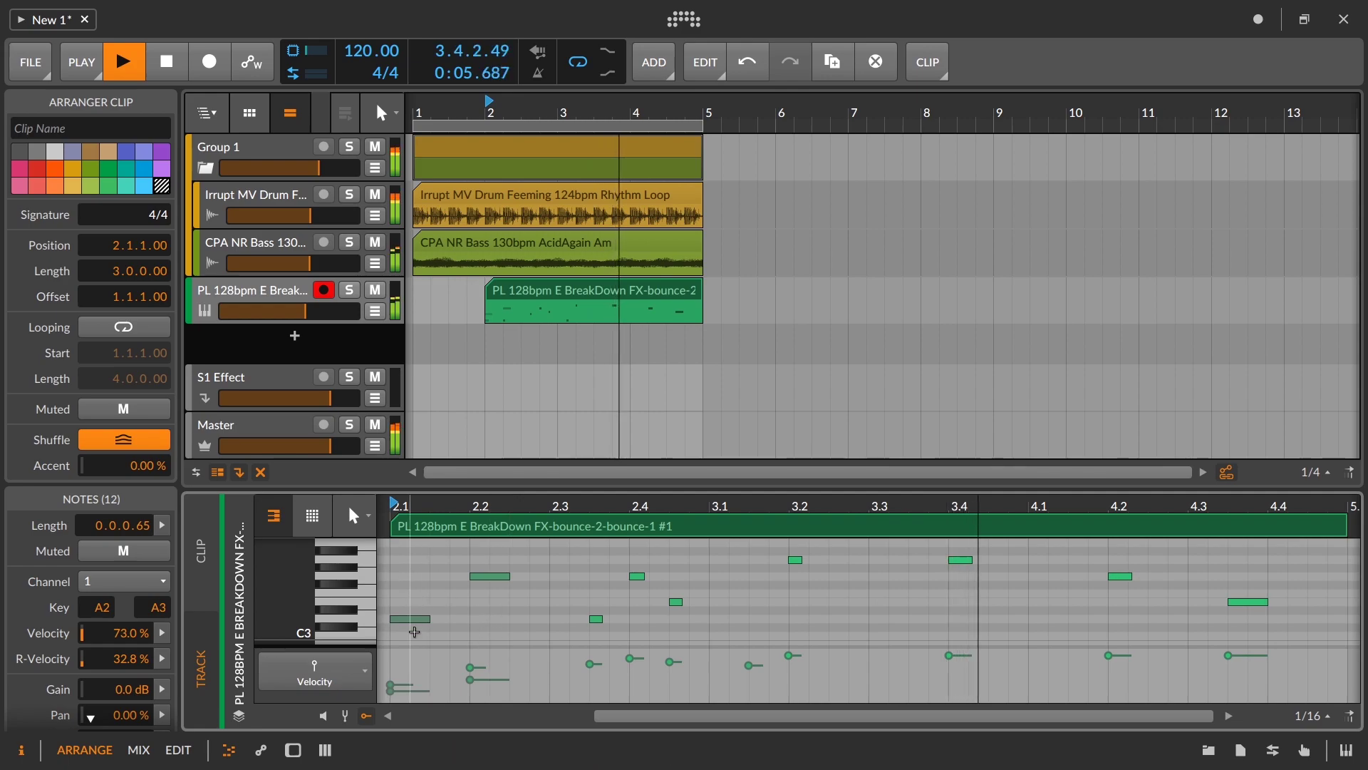
drag(549, 486, 548, 212)
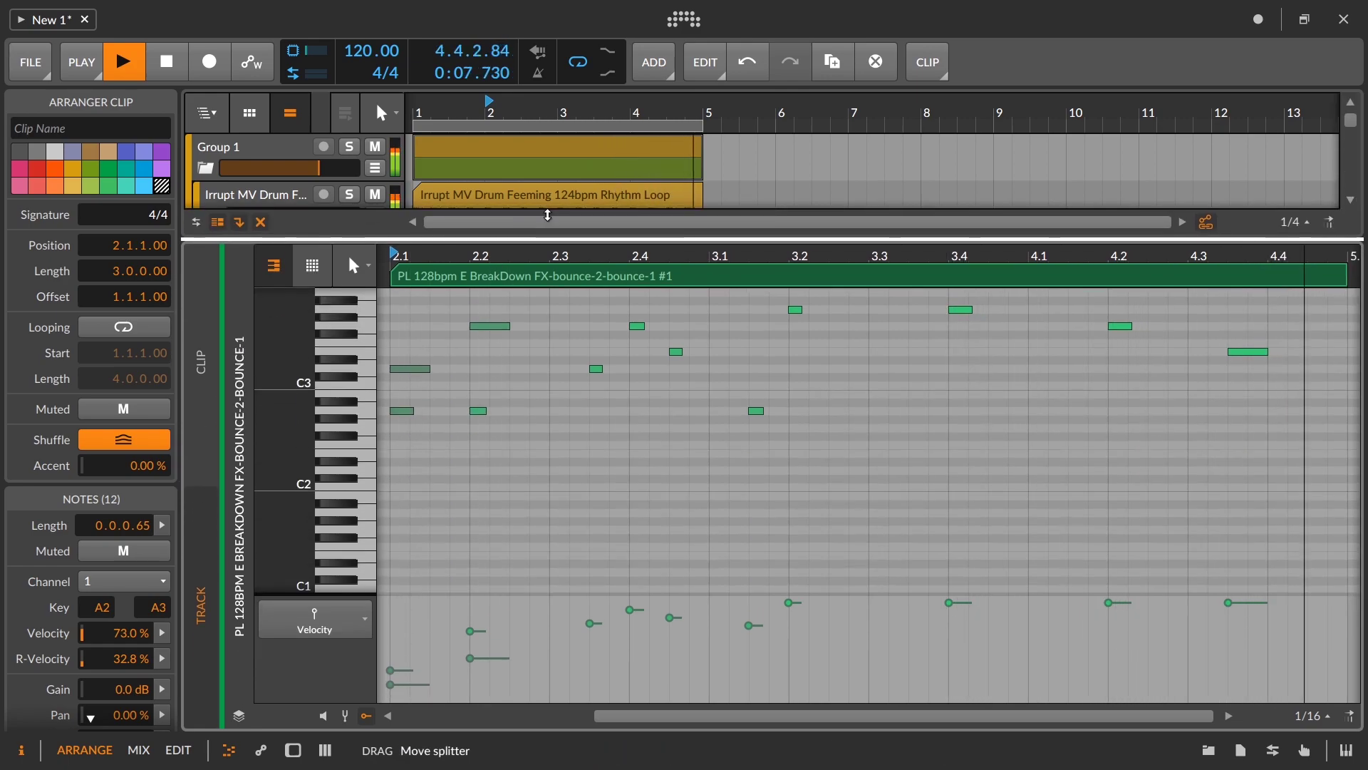
drag(391, 289, 545, 428)
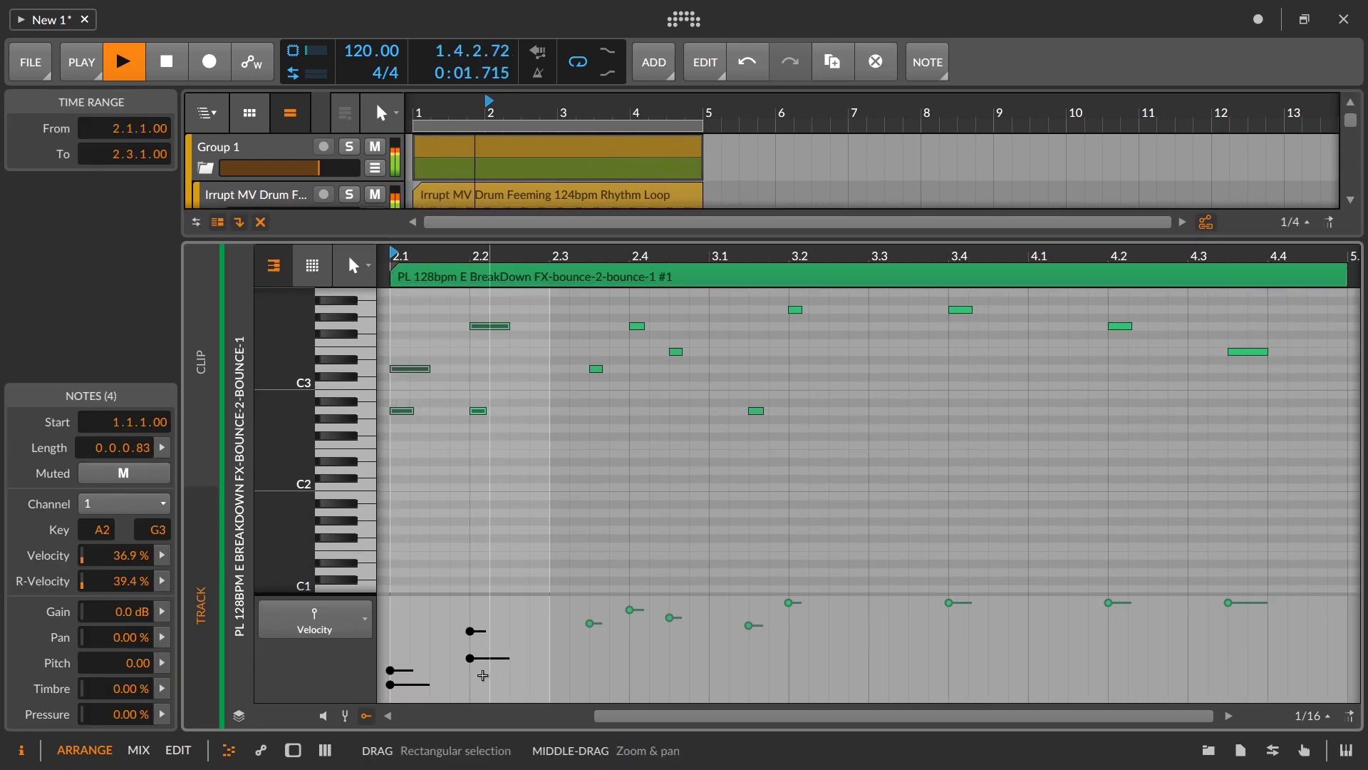
drag(489, 658, 493, 668)
Step: Select the single A2 note at 2.2, shrink the editor back, and stop playback
click(473, 651)
click(476, 645)
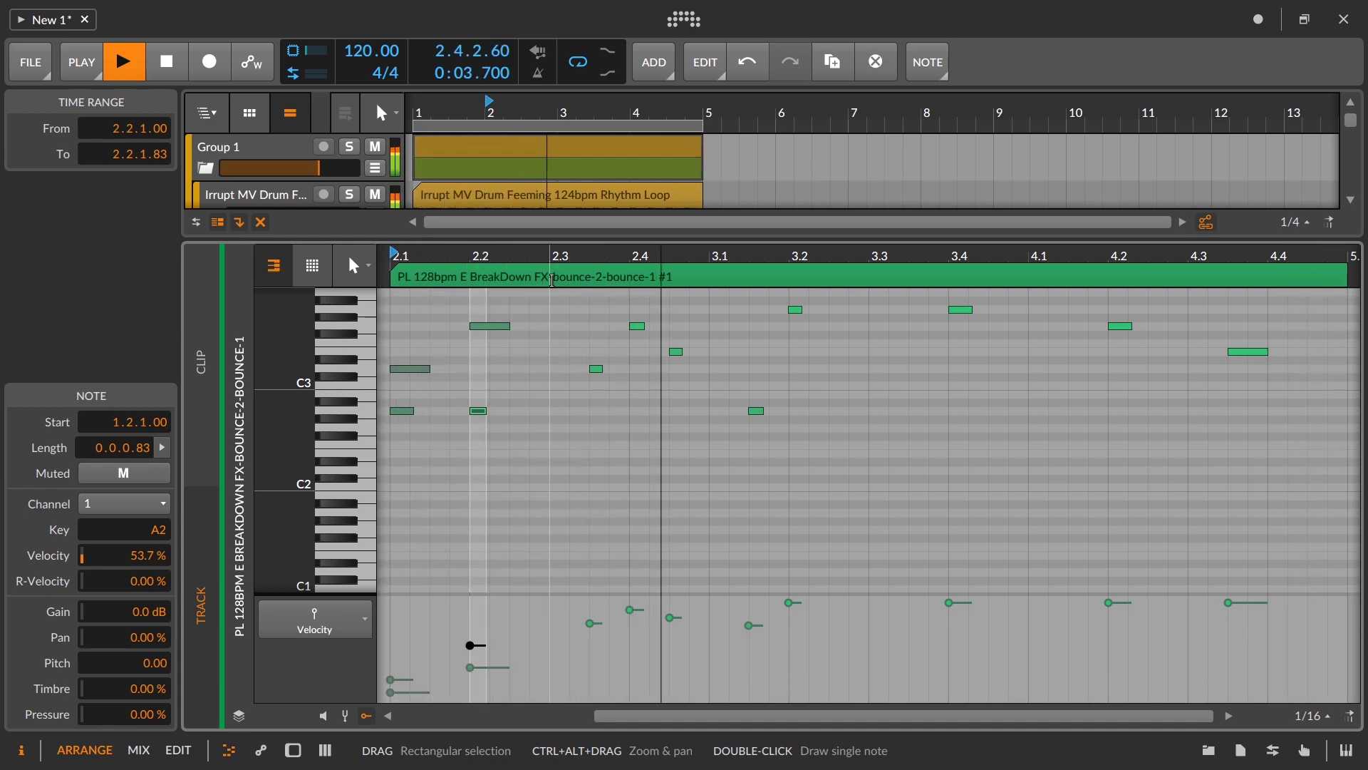
drag(549, 238, 509, 489)
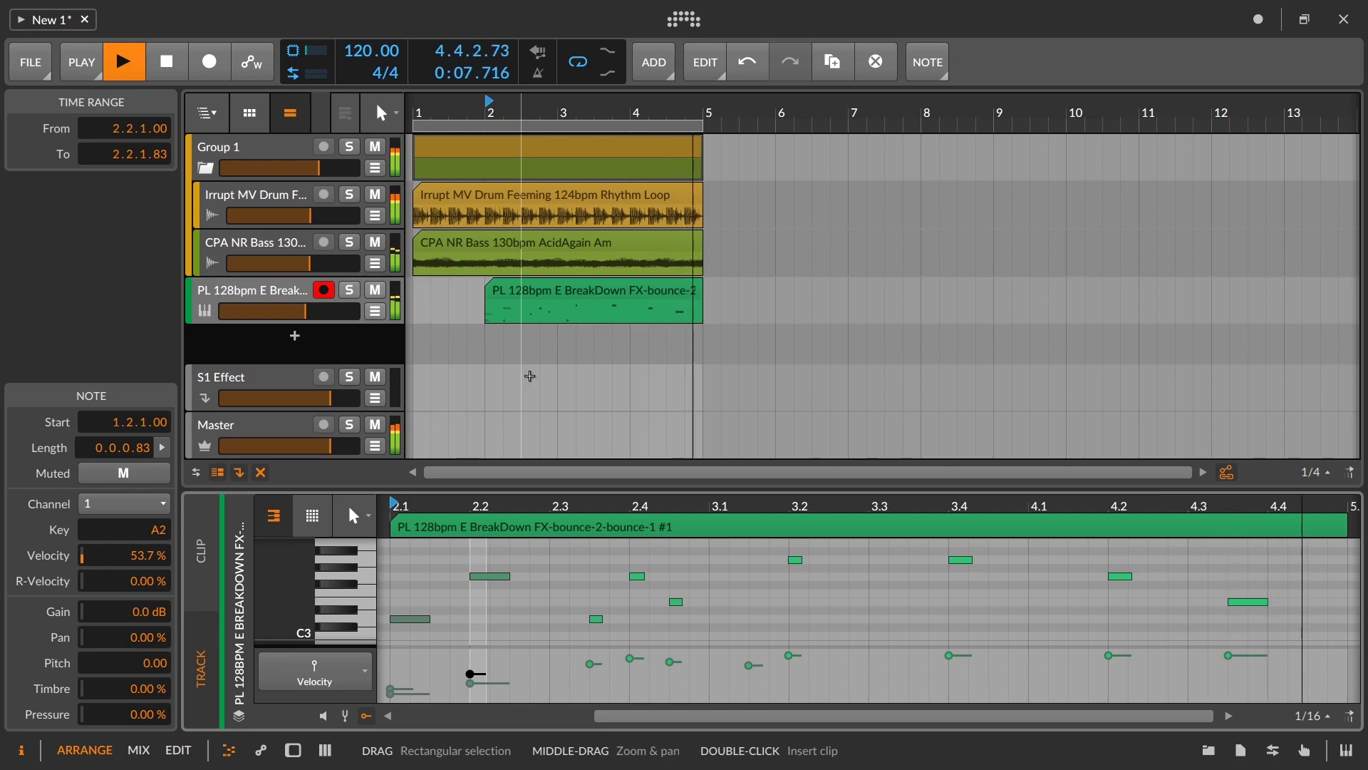
key(space)
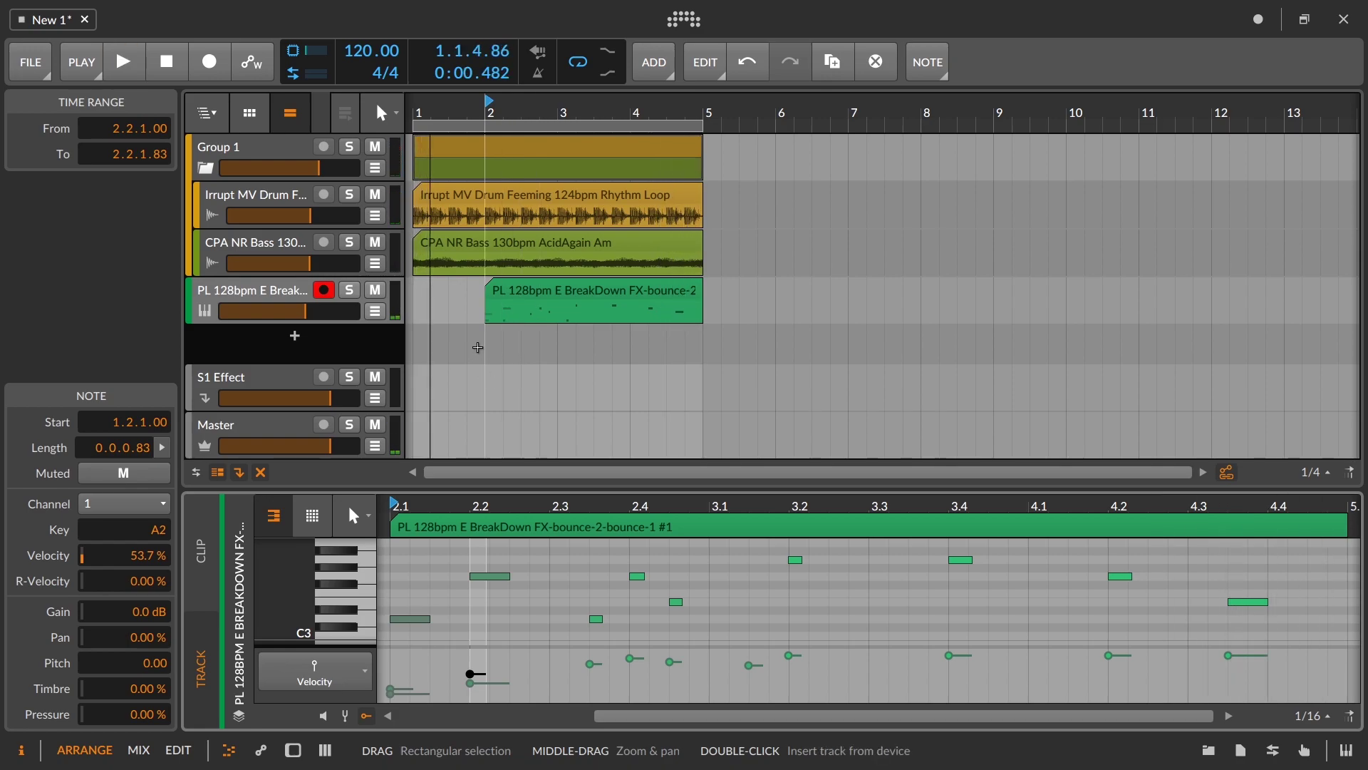
Step: Bring back the PL track's device chain and set the Sampler's velocity sensitivity to +8.4 dB
double_click(287, 297)
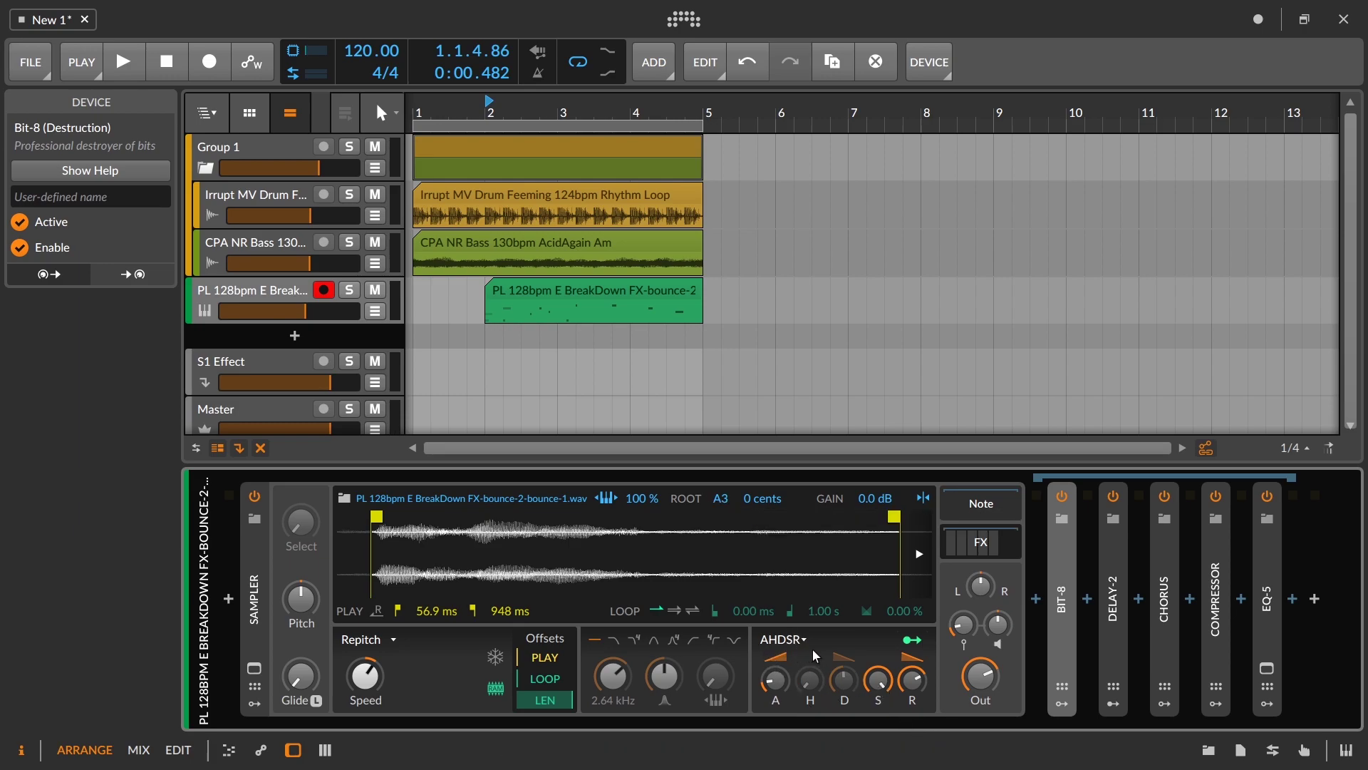
mouse_move(963, 624)
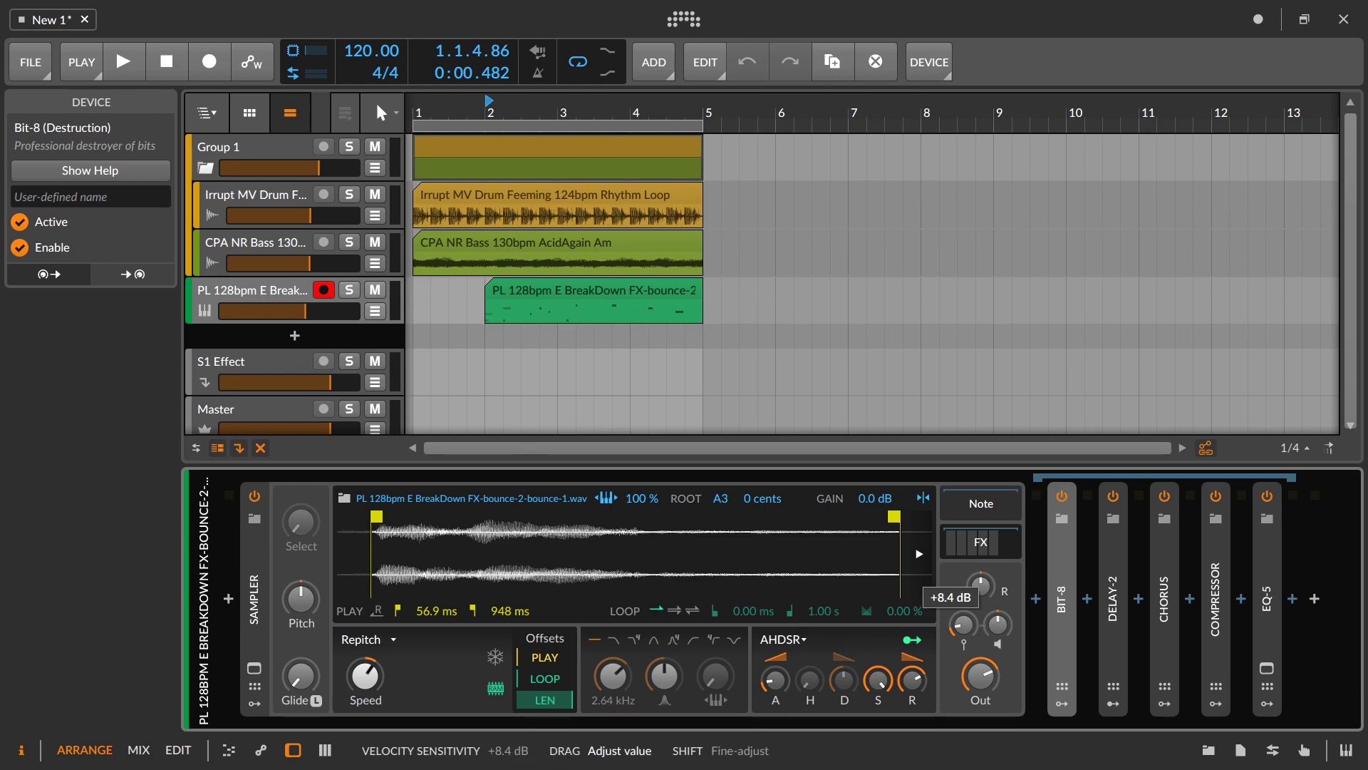
drag(962, 624, 968, 631)
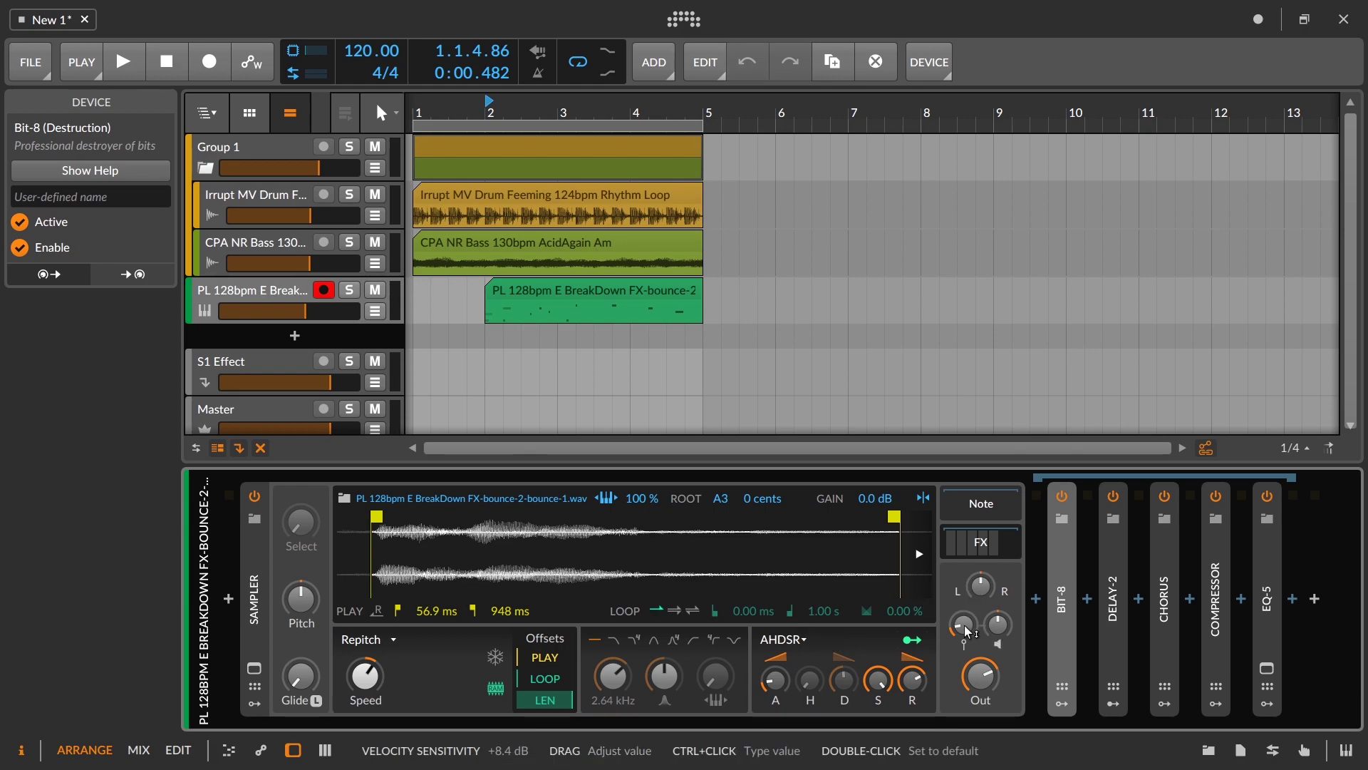